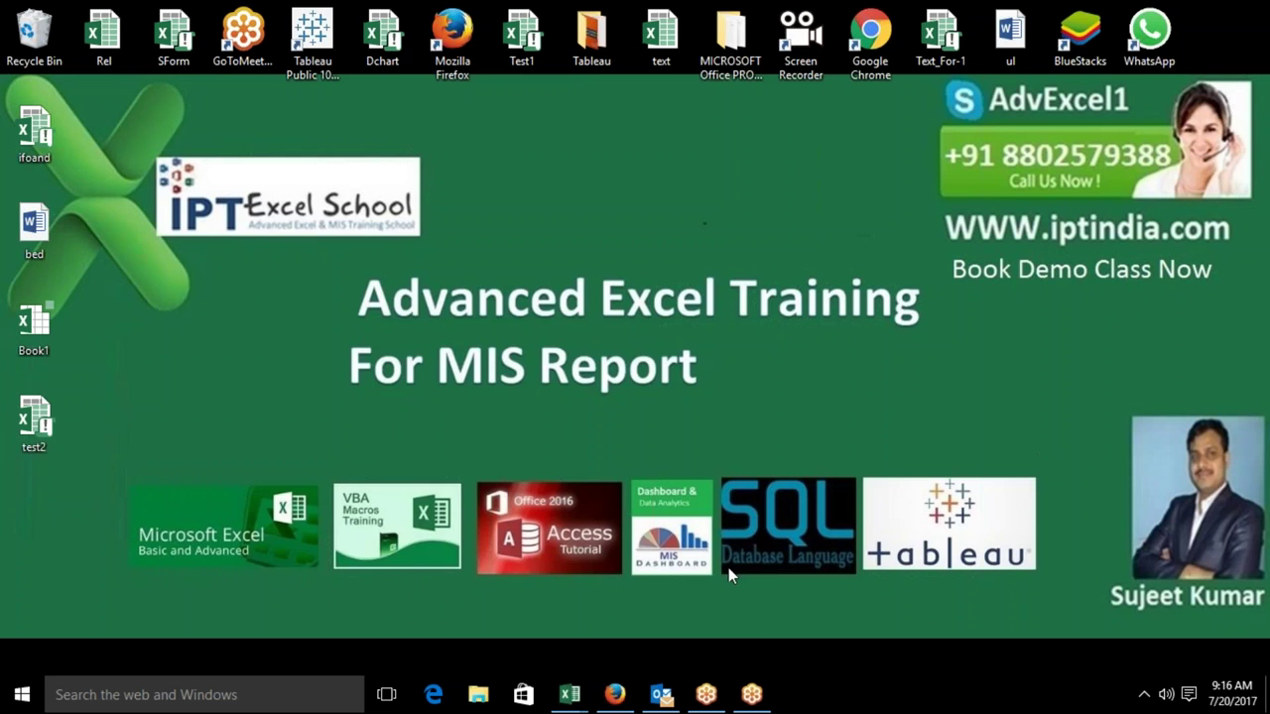
Close the IPT-Jan workbook, saving its changes.
mouse_move(581, 694)
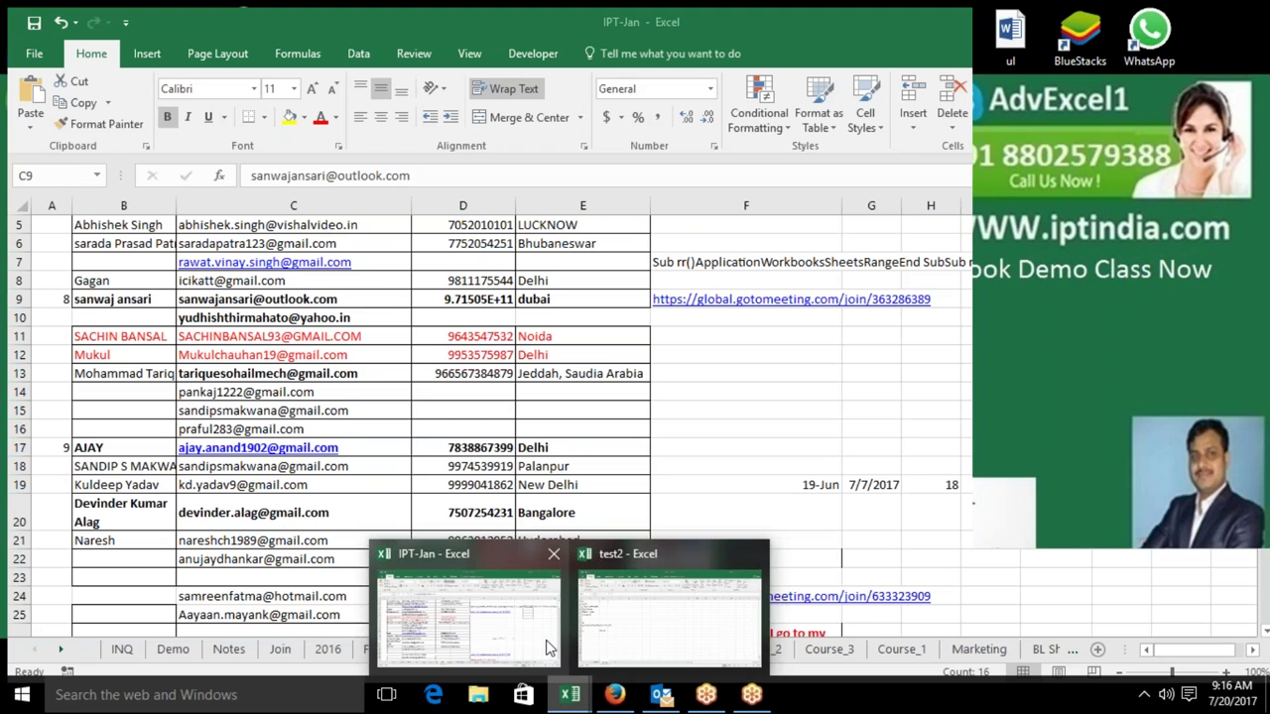
left_click(550, 649)
key("ctrl+w")
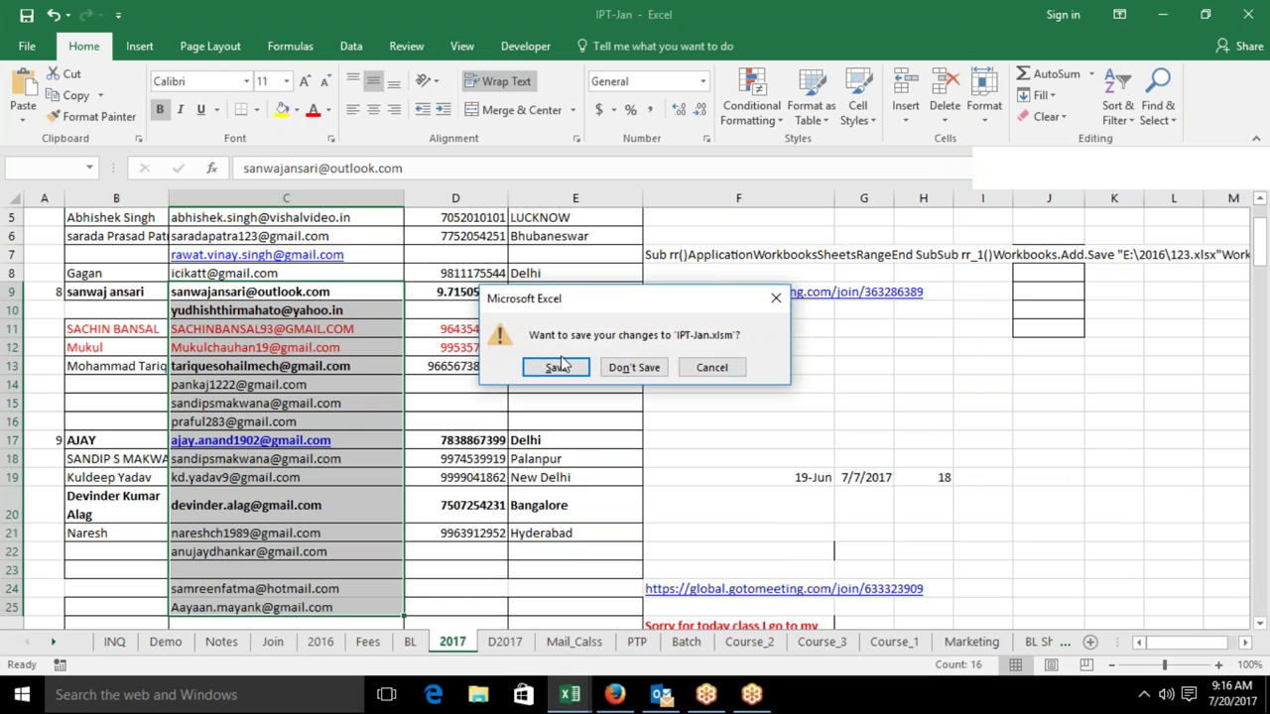
left_click(557, 366)
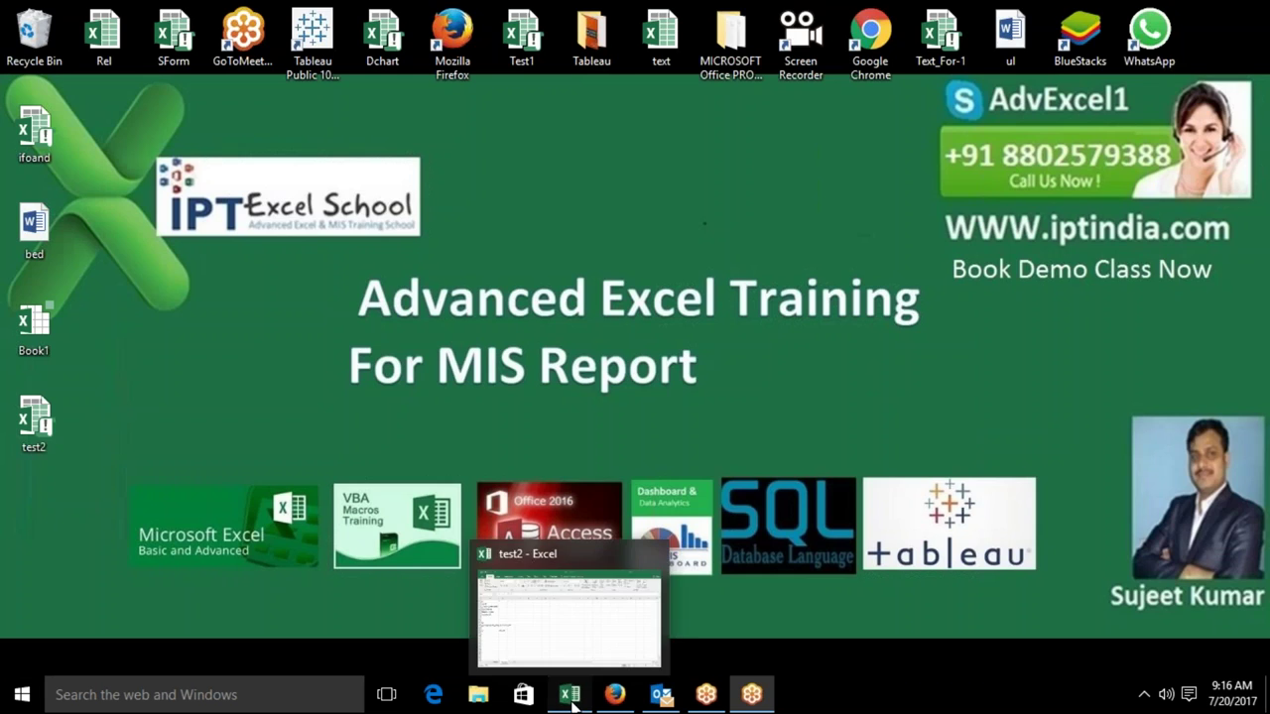
Return to test2 and open data.xlsm from the recent workbooks list.
left_click(568, 702)
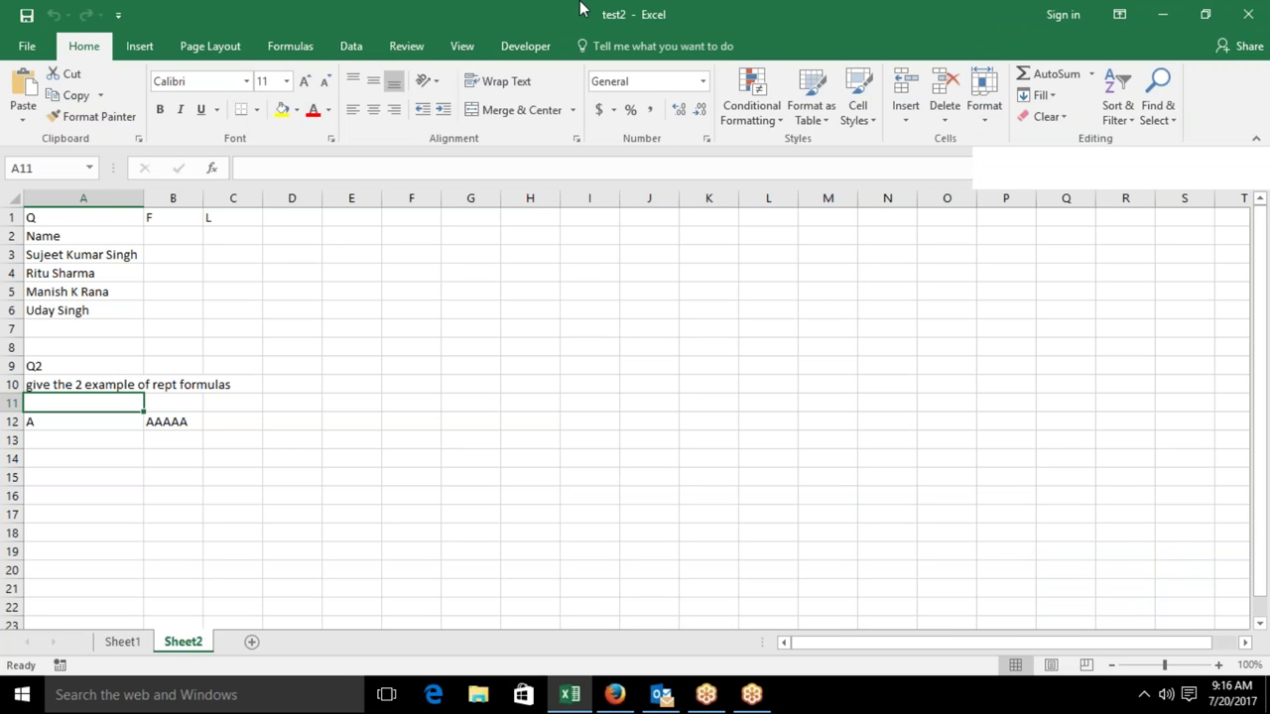
left_click(10, 57)
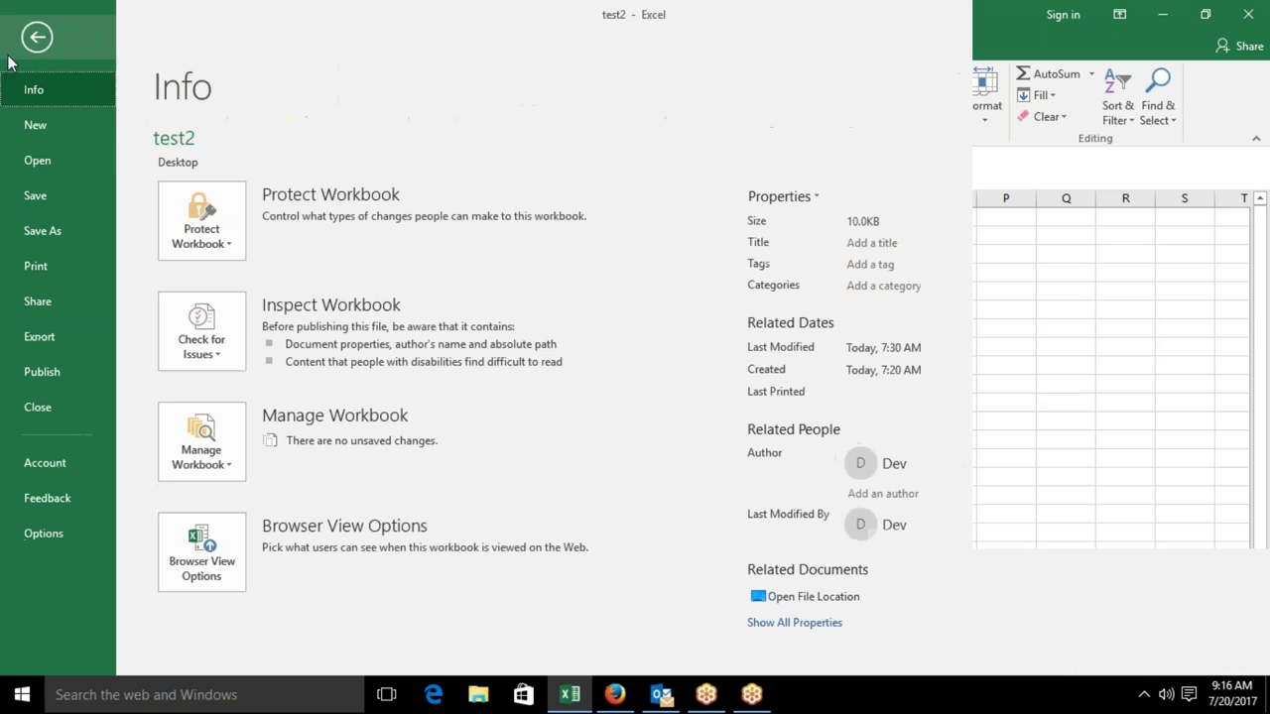
left_click(54, 163)
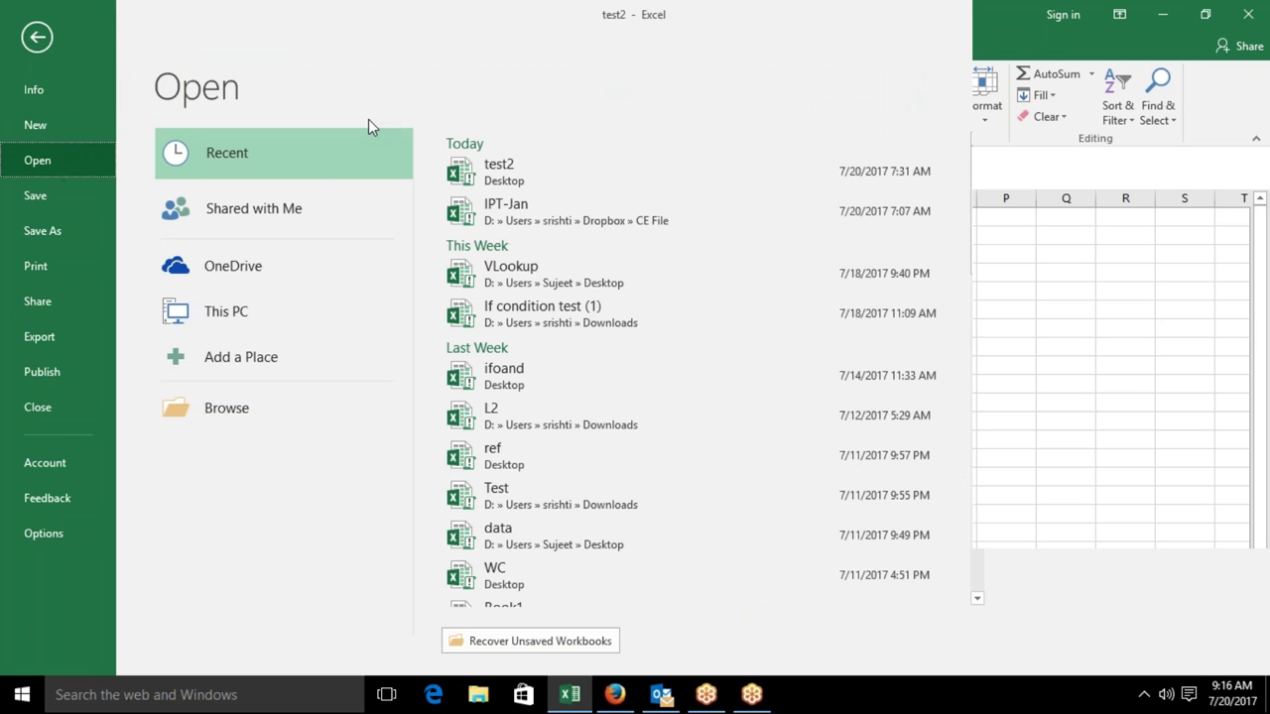
left_click(657, 533)
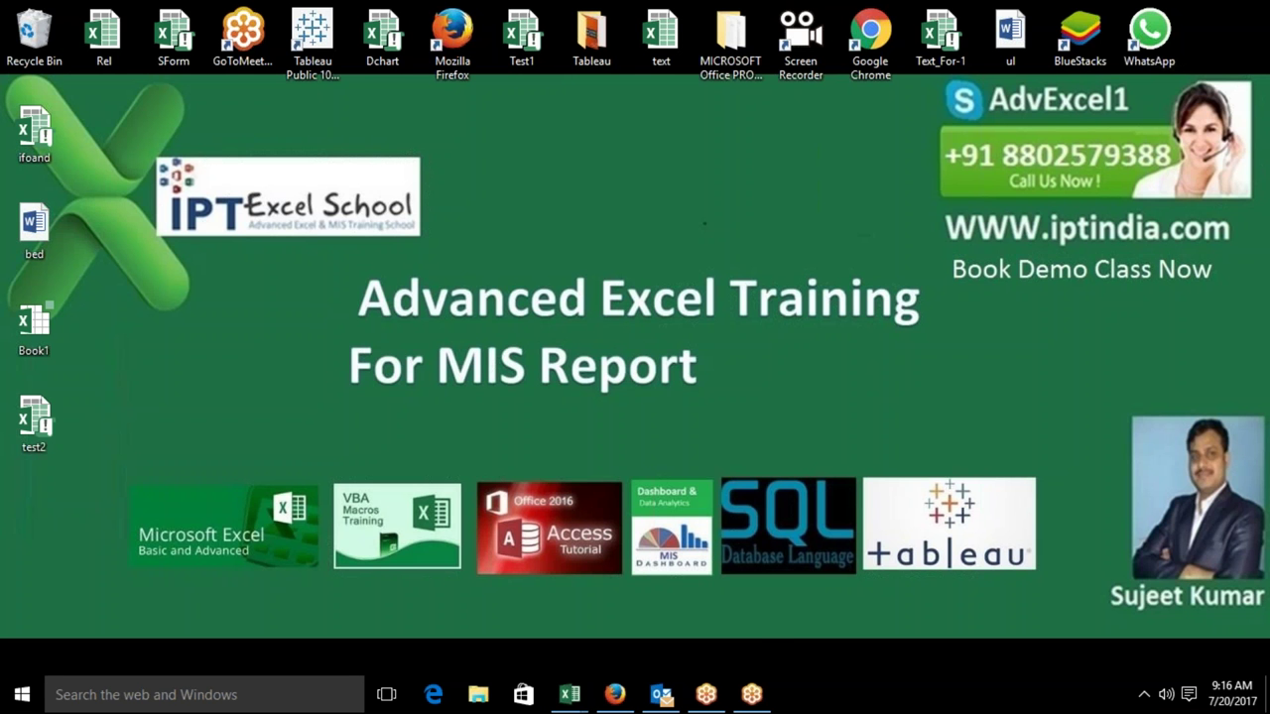
Copy the whole employee table from data's Sheet1 and paste it into a new workbook.
mouse_move(565, 701)
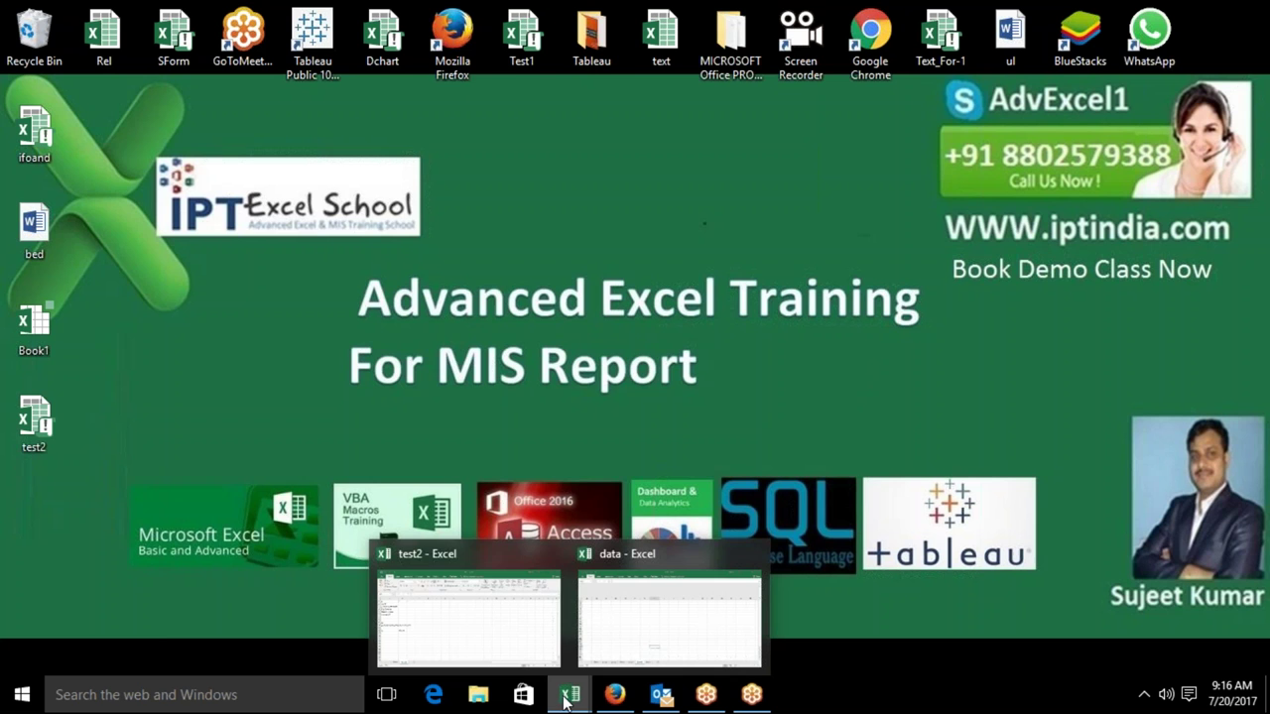
left_click(629, 635)
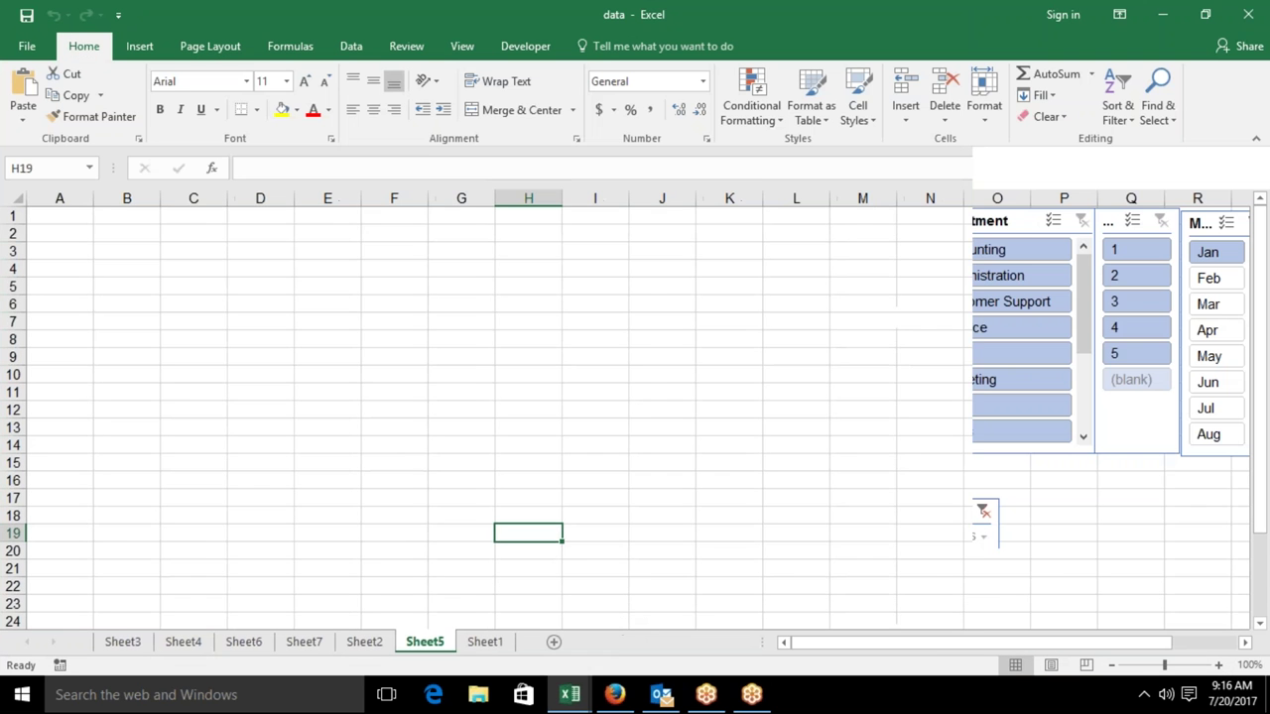
left_click(485, 643)
key("ctrl+shift+Right")
key("ctrl+shift+Down")
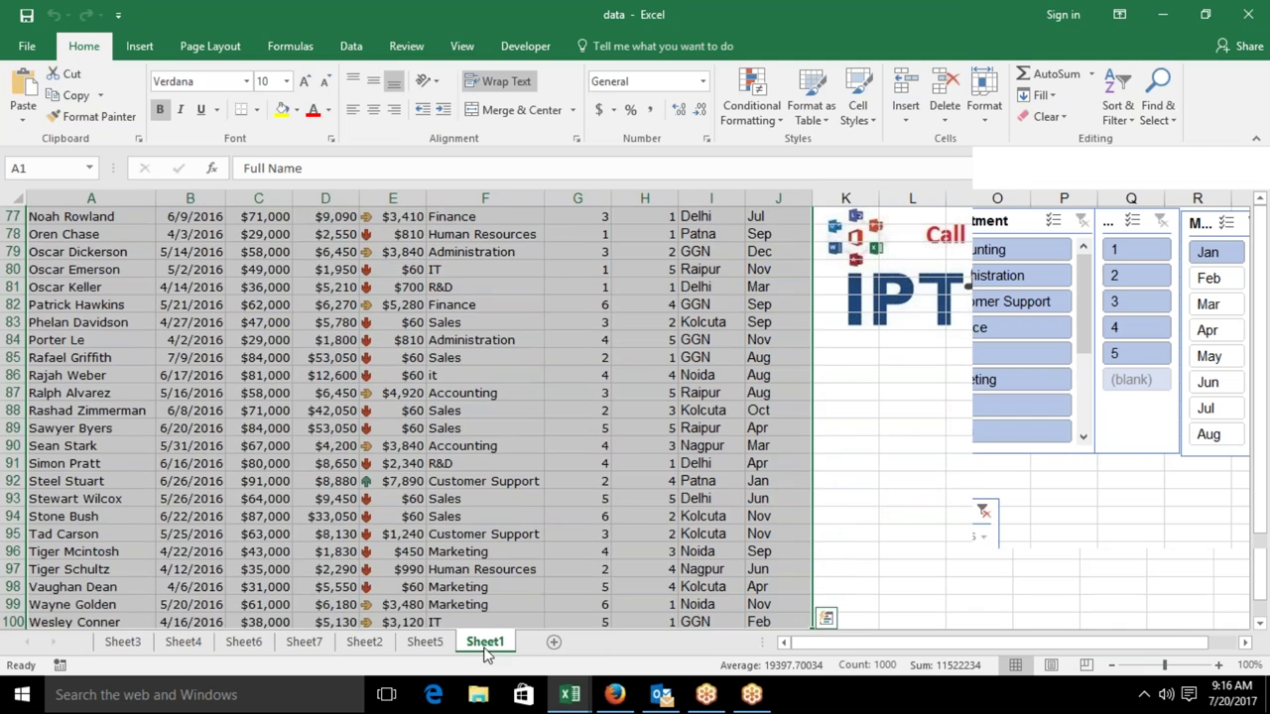
key("ctrl+c")
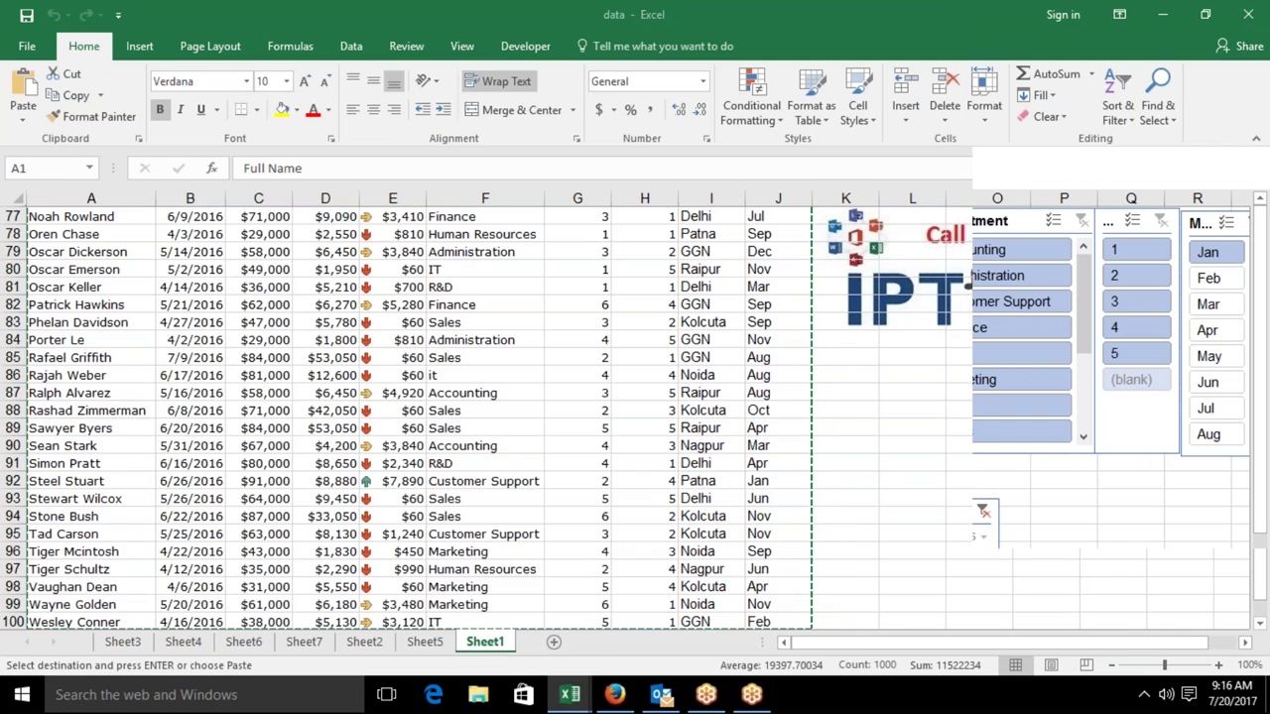
key("ctrl+n")
key("ctrl+v")
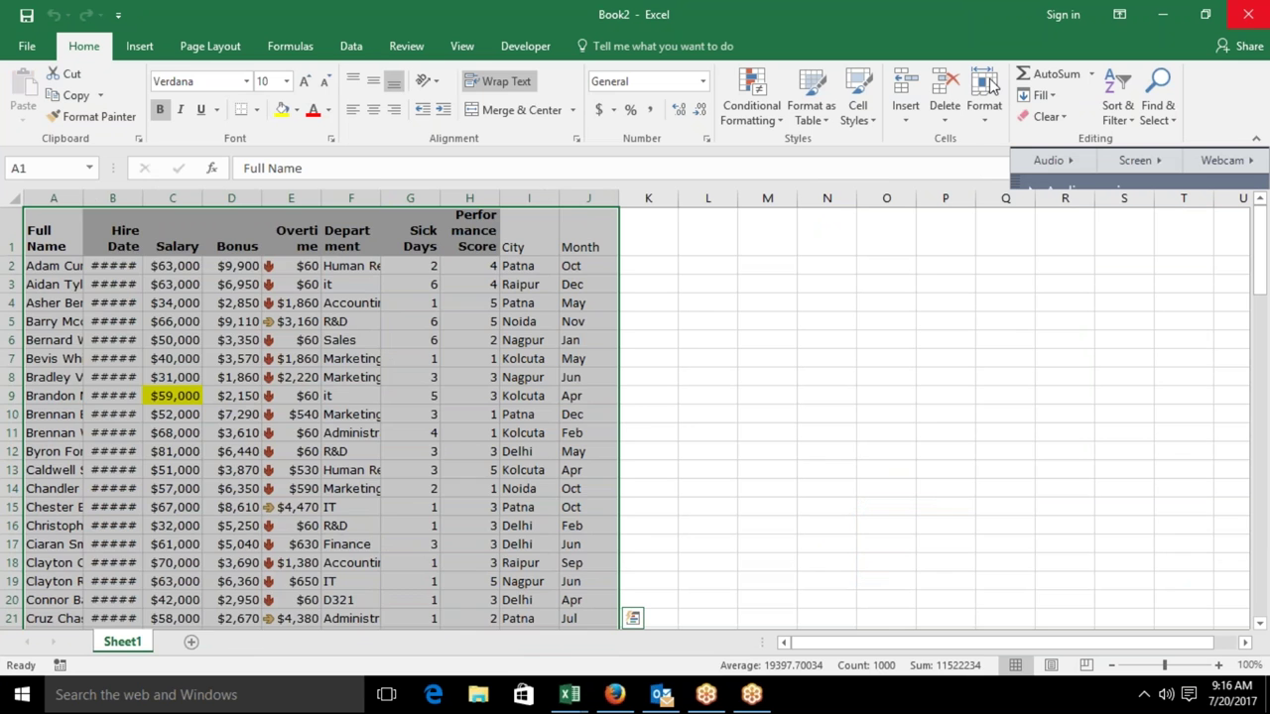
Autofit columns B and A so the hire dates and full names display.
left_click(587, 215)
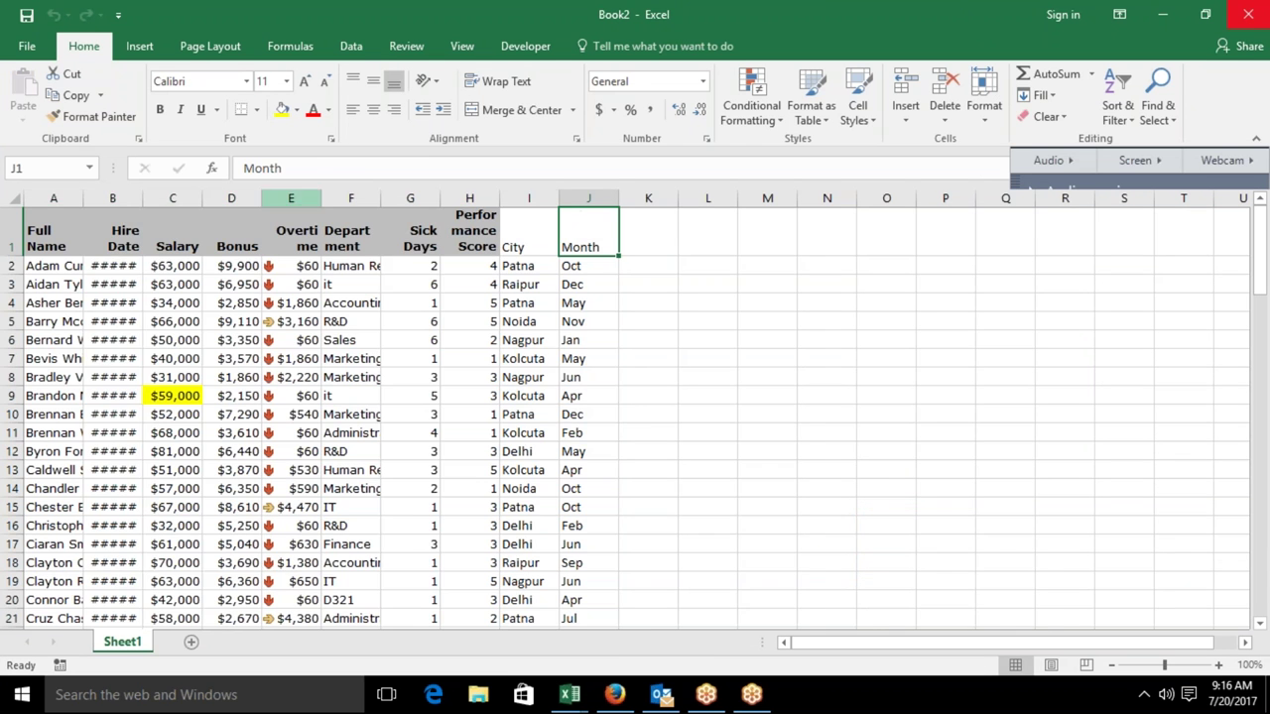
double_click(136, 211)
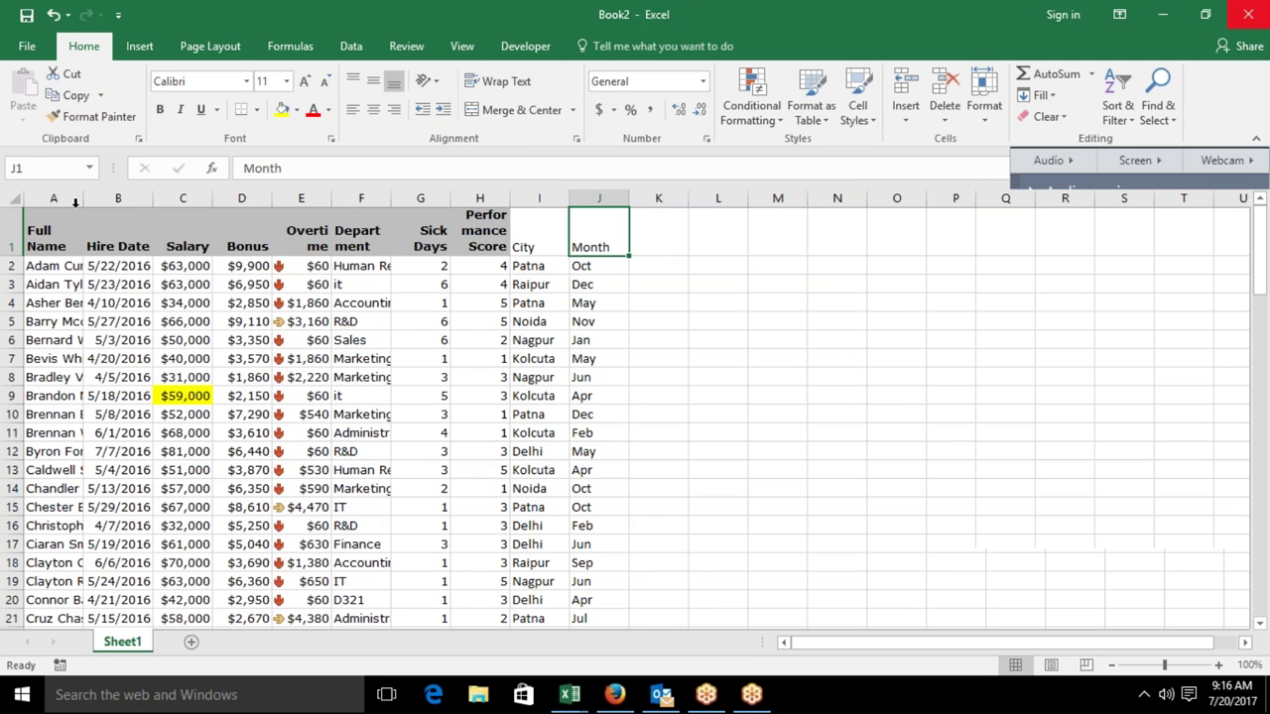
double_click(83, 198)
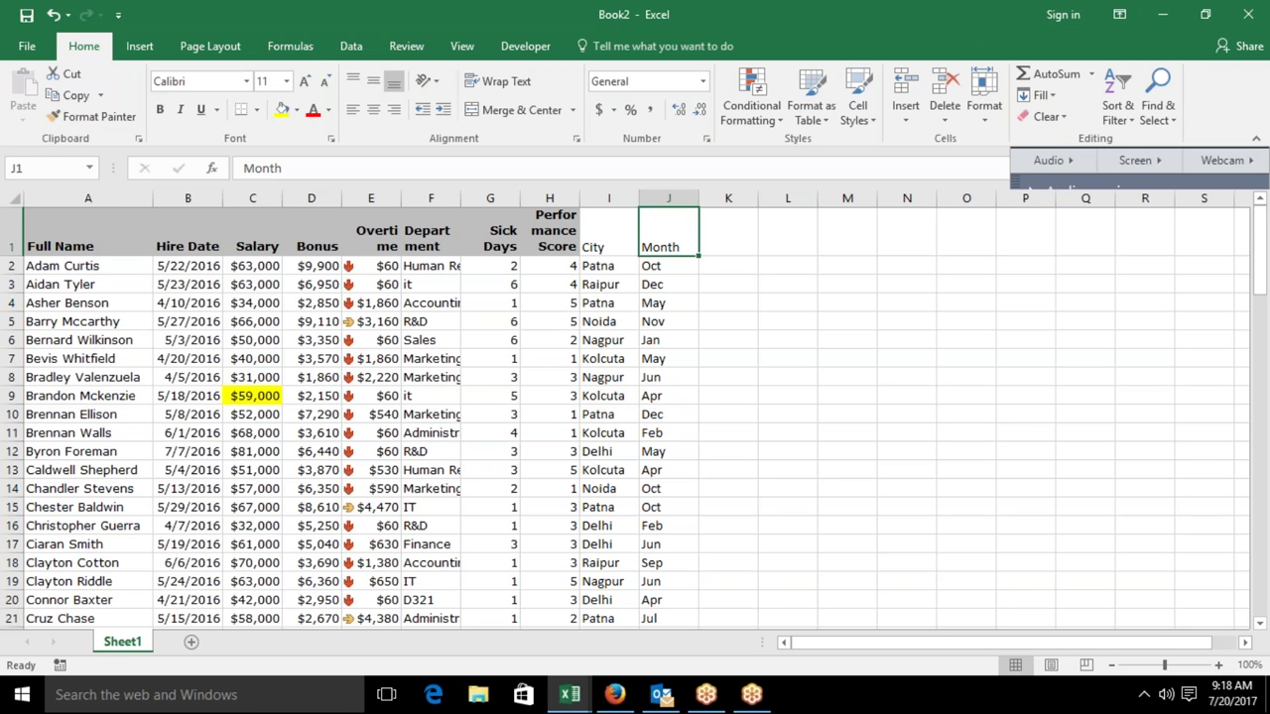
From cell A1, start recording a new macro named Macro1 from the Developer tab.
left_click(97, 232)
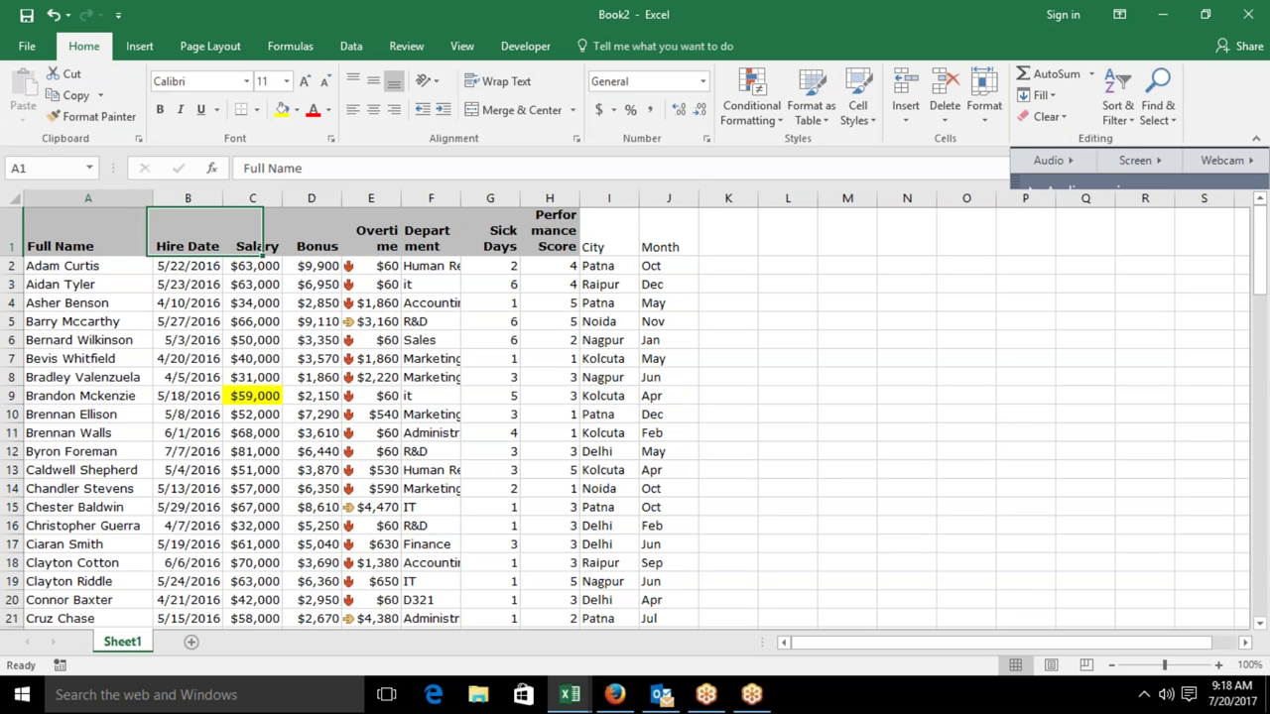
left_click(501, 44)
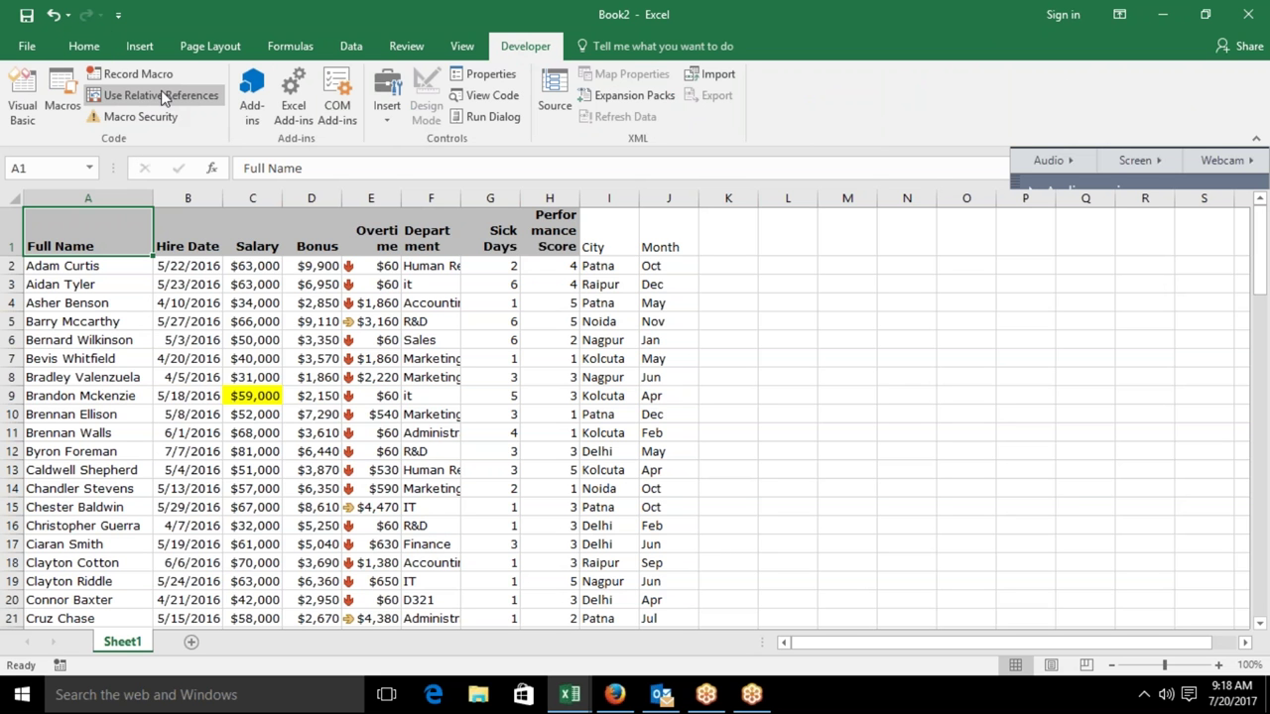
left_click(129, 76)
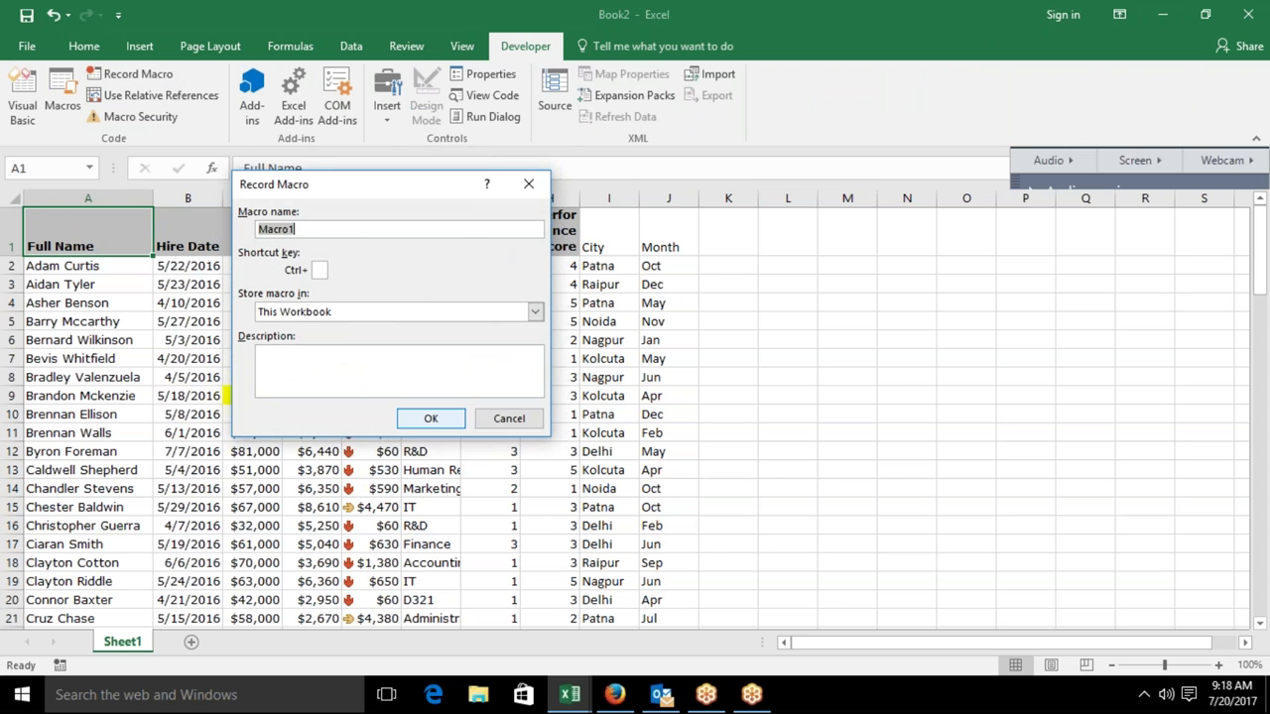
left_click(445, 418)
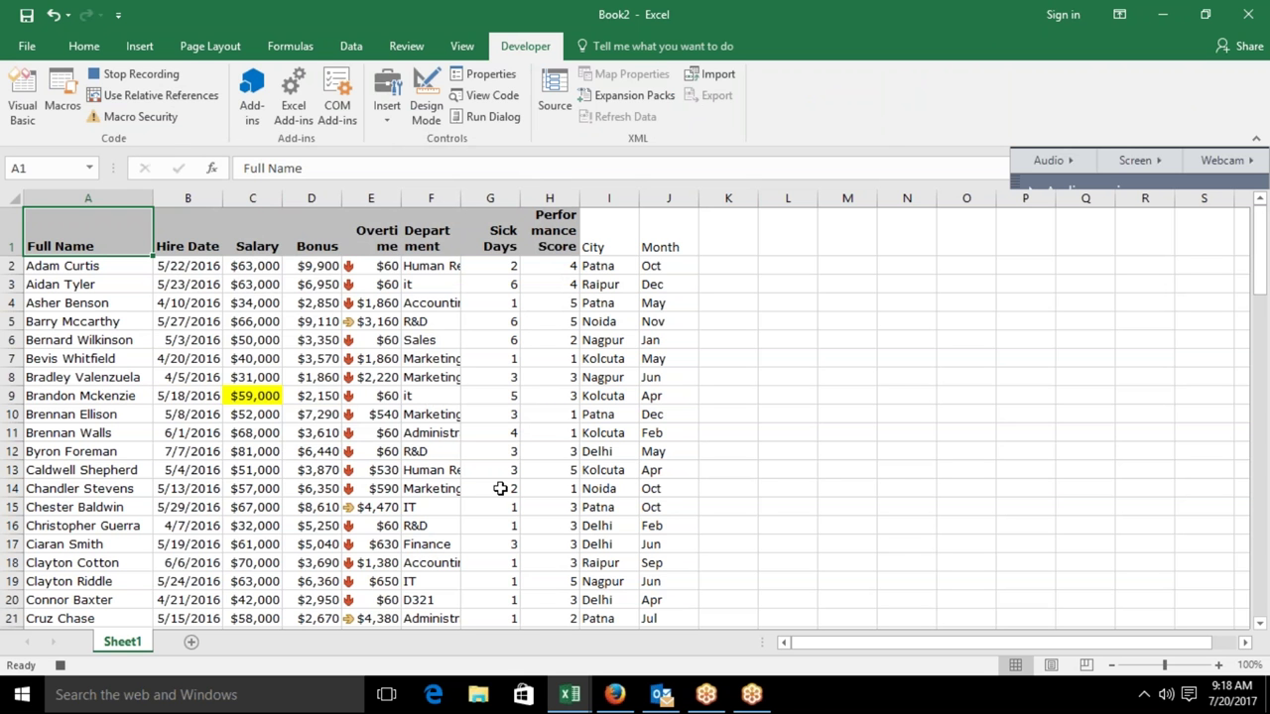
Add AutoFilter dropdowns to the table's header row with Ctrl+Shift+L.
left_click(532, 504)
left_click(91, 245)
key("ctrl+shift+l")
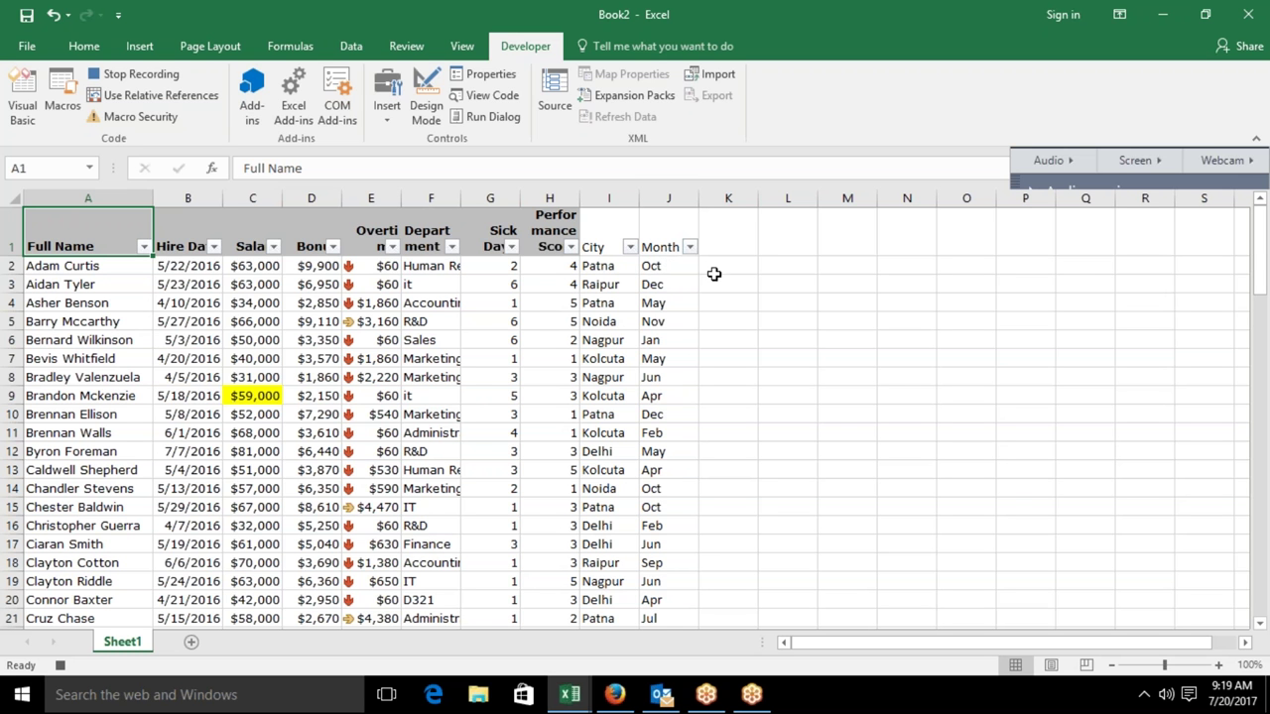
Filter the Department column to show only Finance.
left_click(451, 246)
left_click(299, 427)
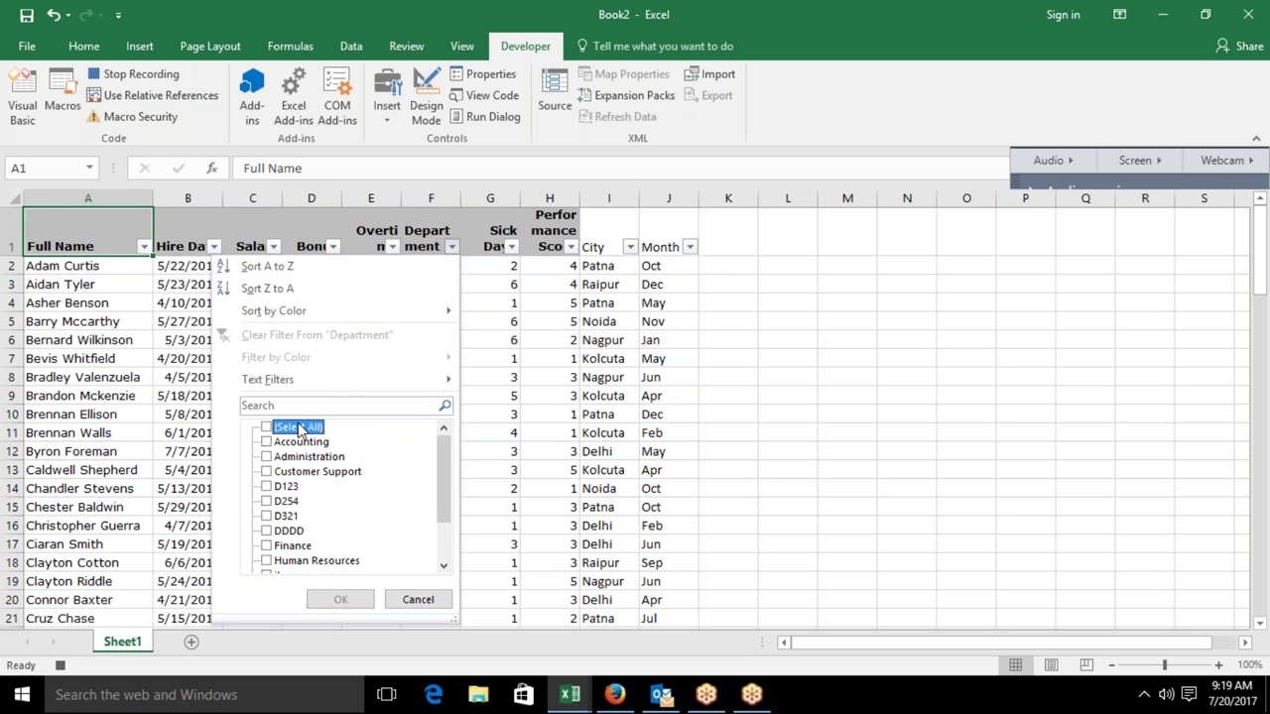
left_click(267, 546)
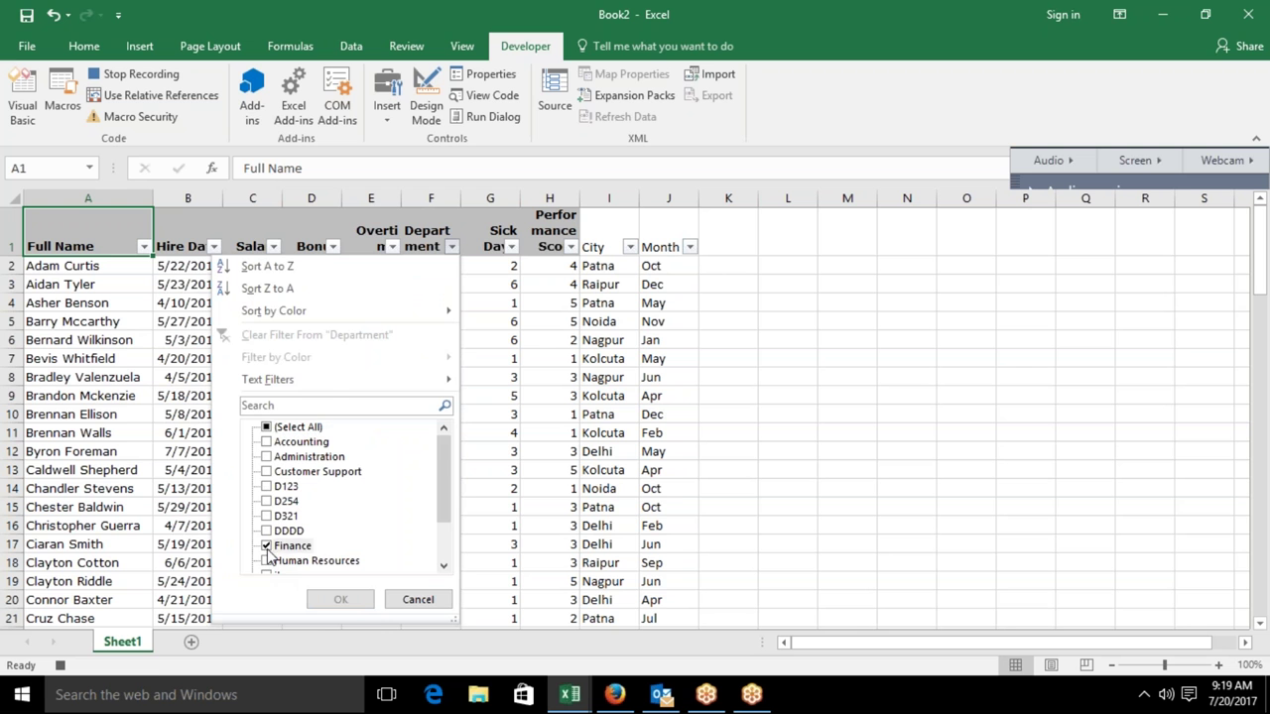
left_click(340, 599)
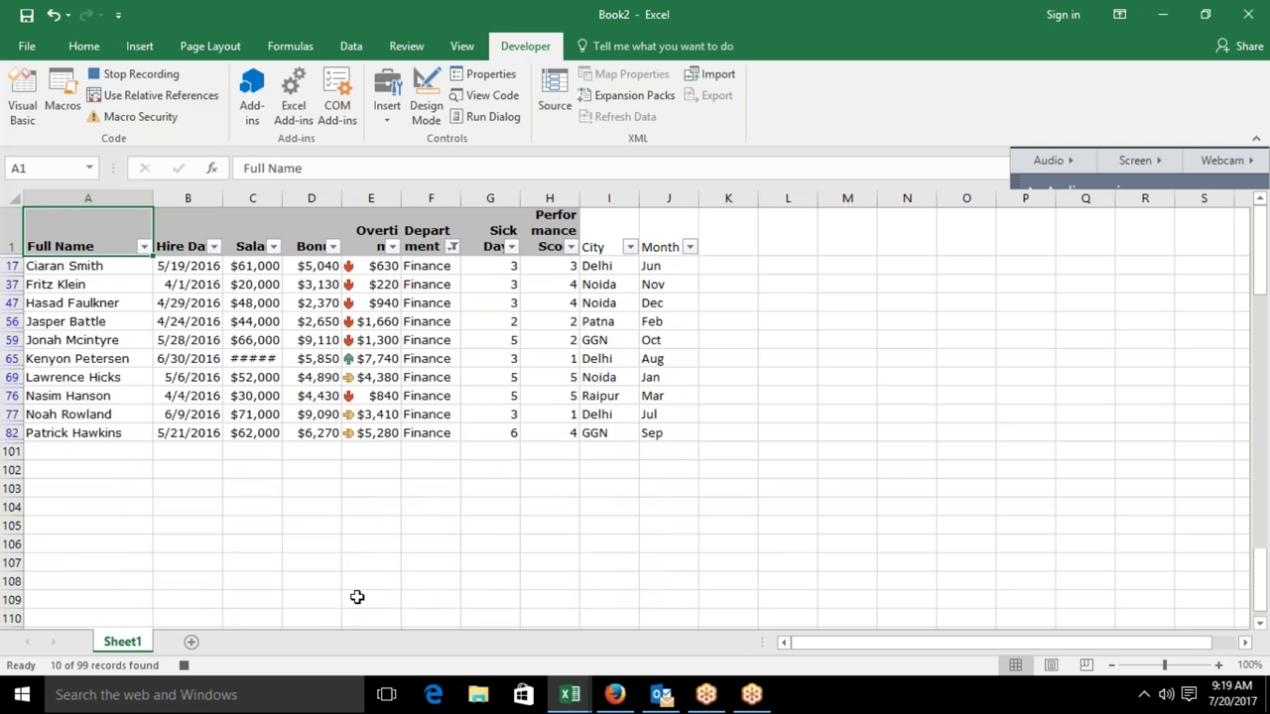
Copy the filtered Finance rows from A1 and paste them into a new sheet.
left_click(109, 352)
left_click(73, 230)
key("ctrl+shift+Right")
key("ctrl+shift+Down")
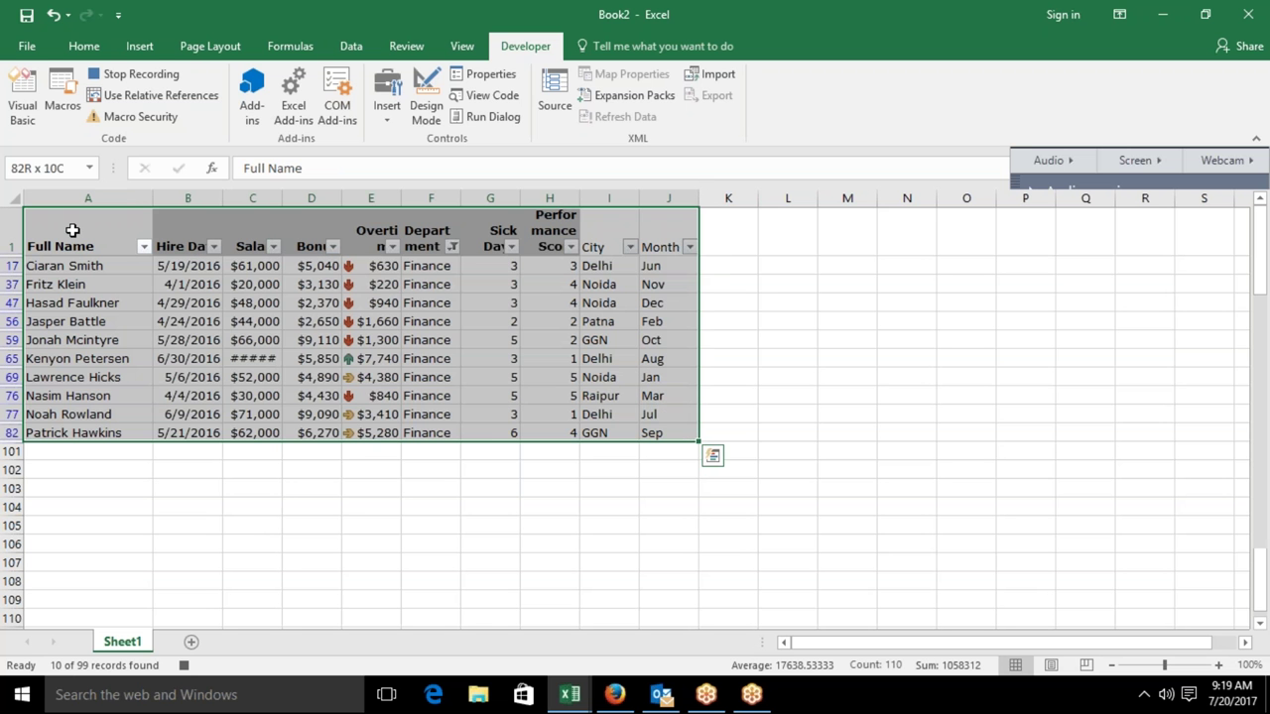
key("ctrl+c")
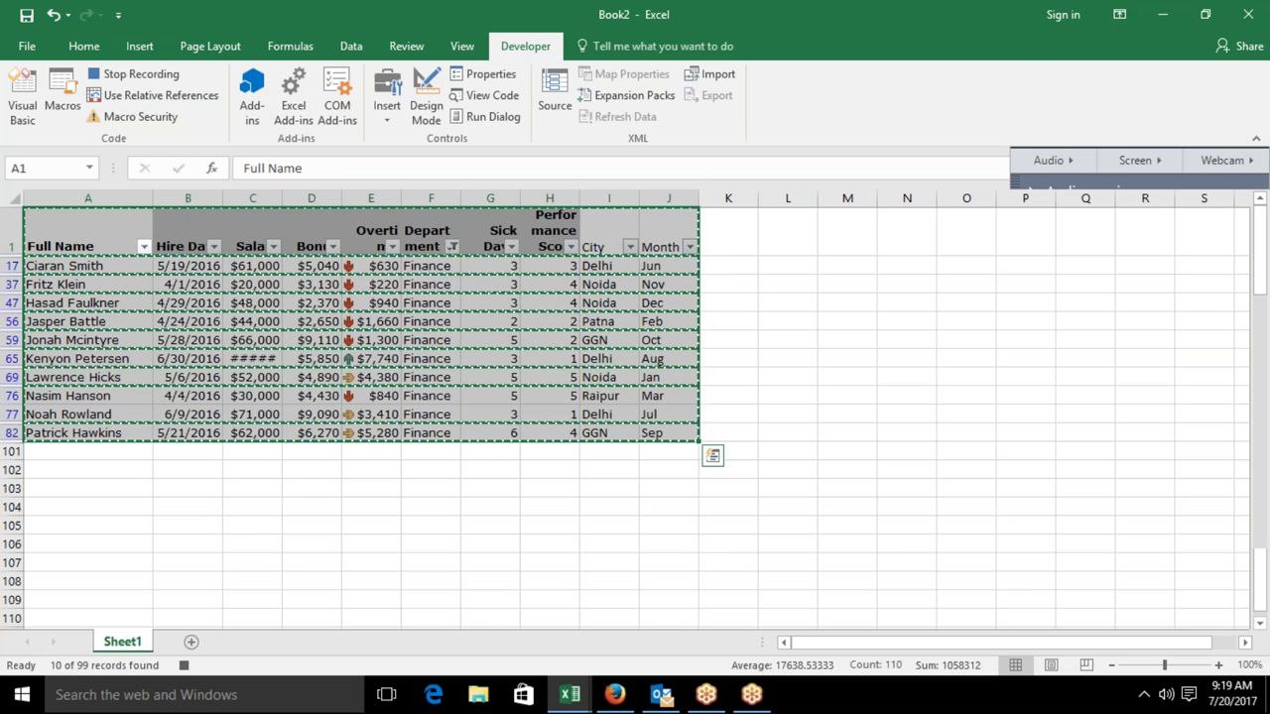
left_click(192, 641)
key("ctrl+v")
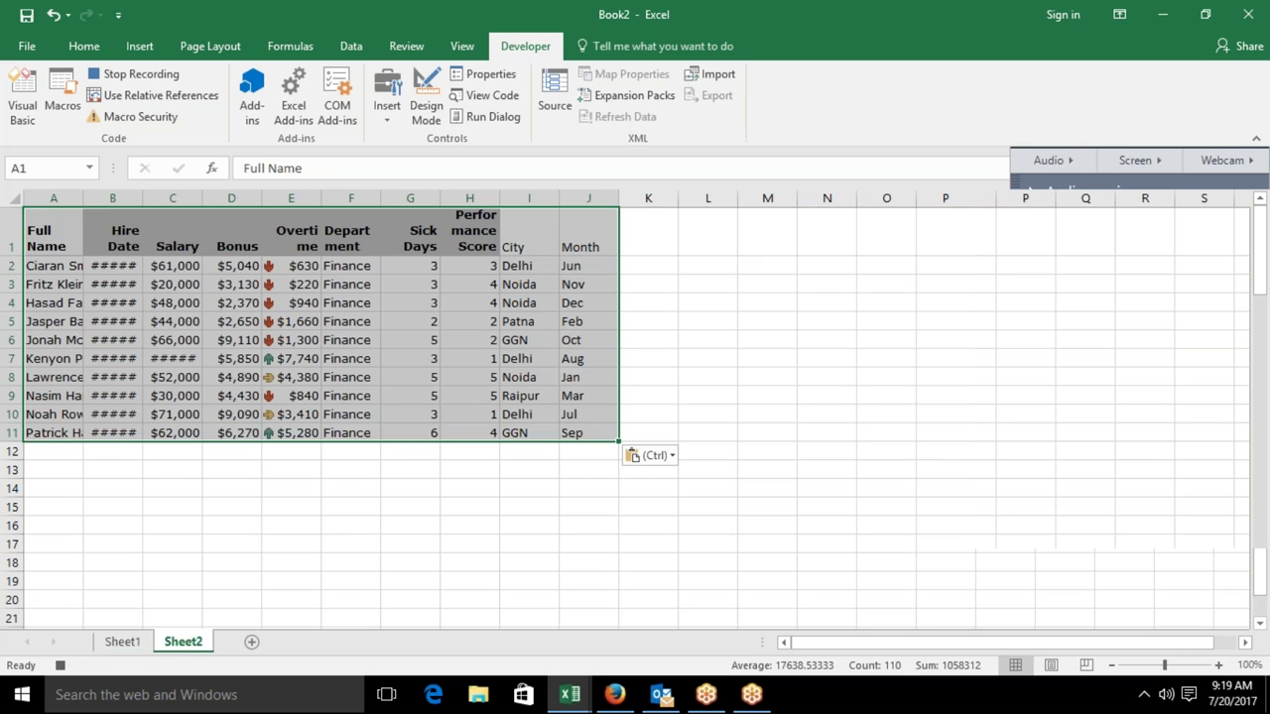
Rename the new sheet to Finance.
key("alt+h")
key("o")
key("r")
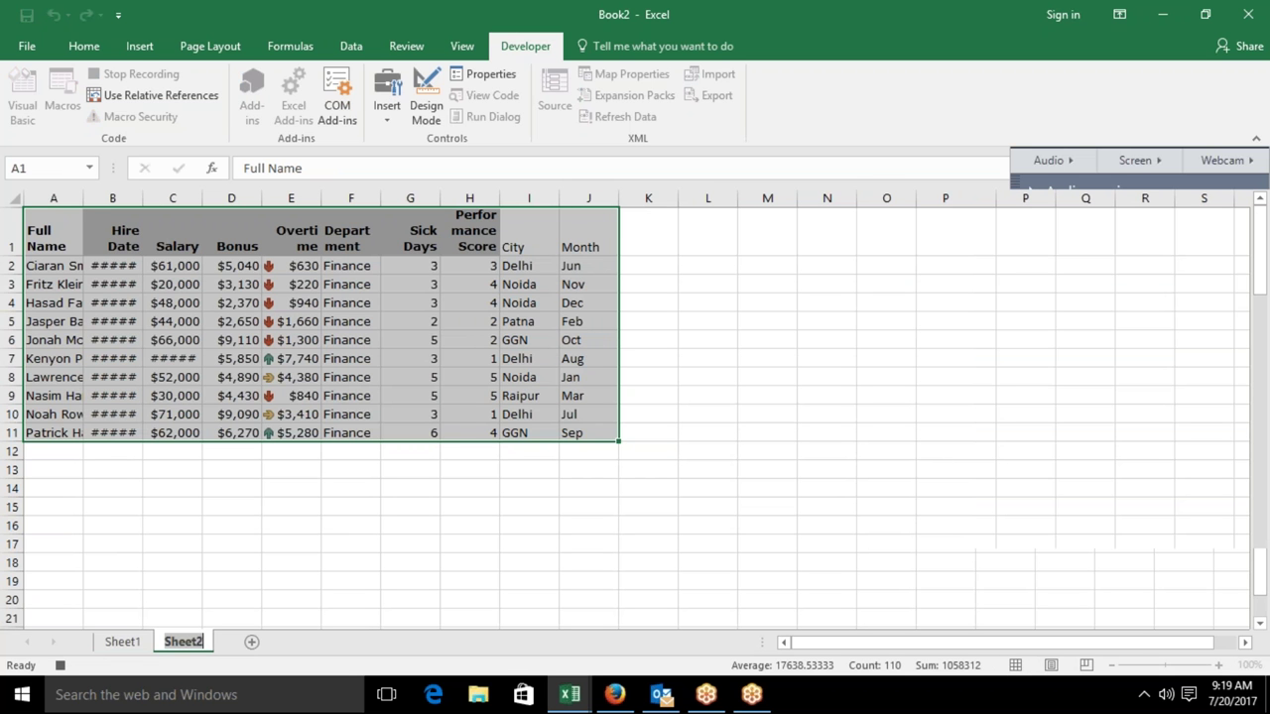
type("F")
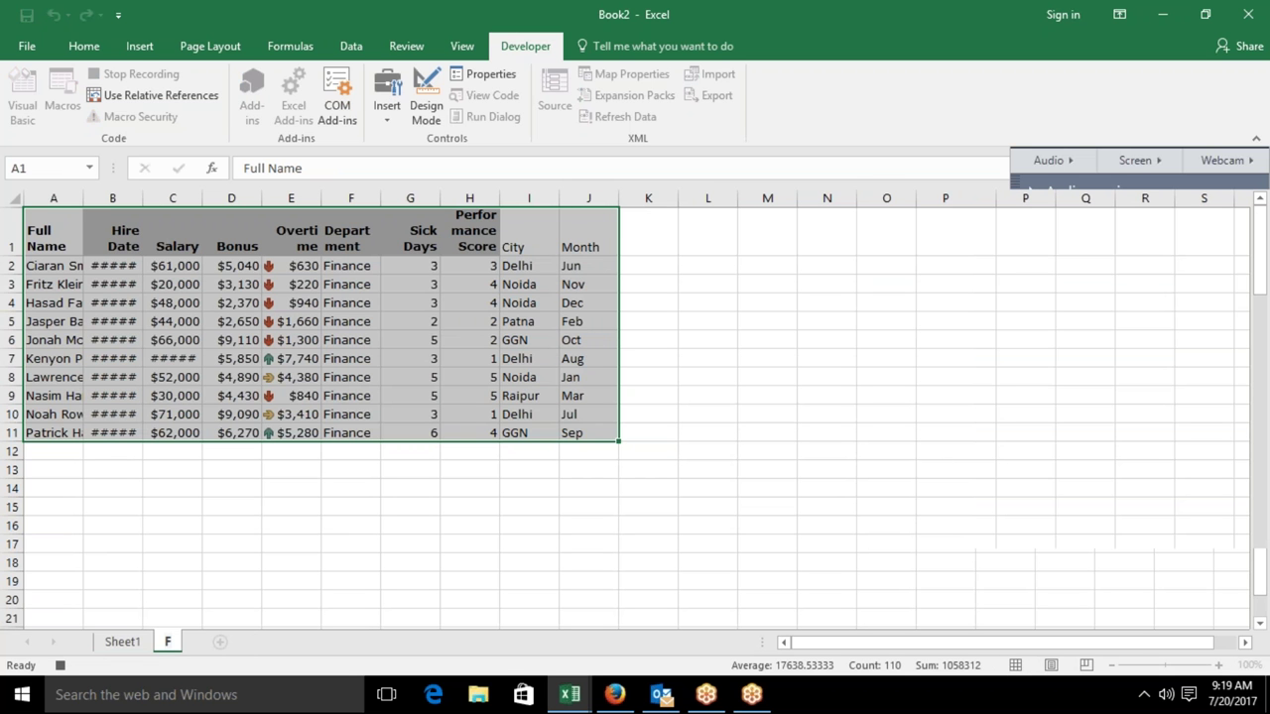
type("inance")
left_click(239, 432)
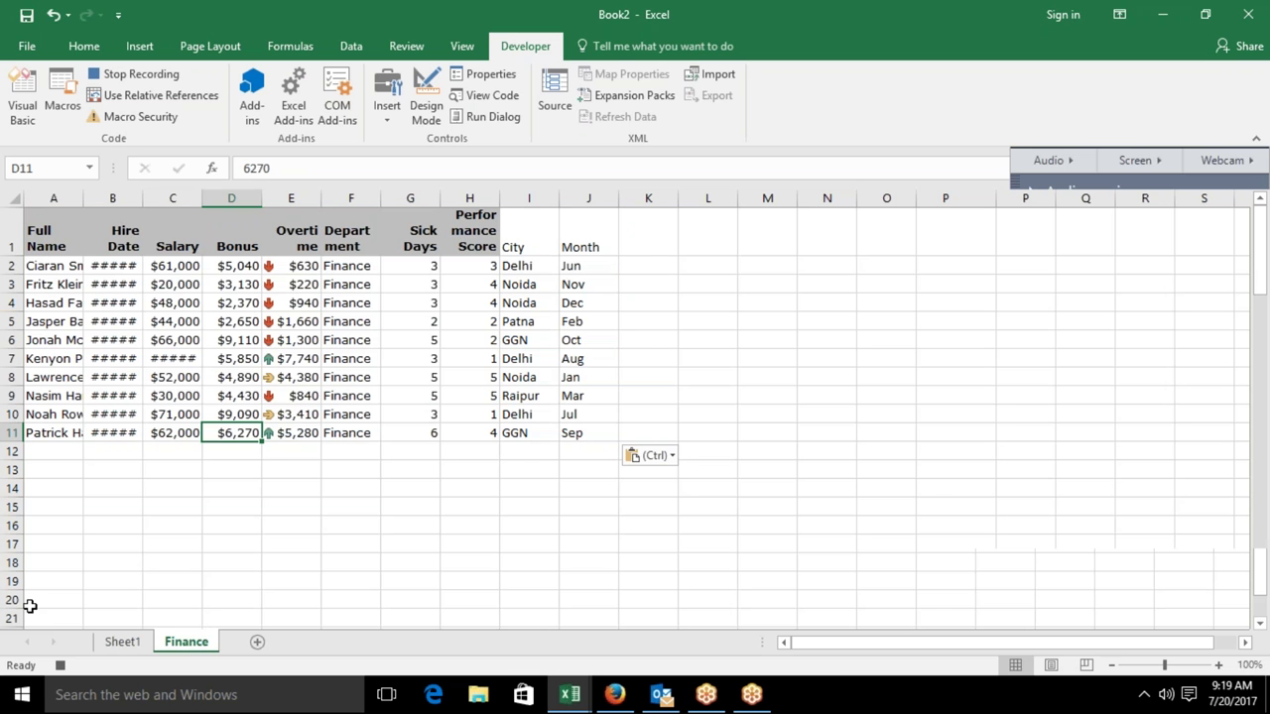
Stop the macro recording and open the Visual Basic editor.
left_click(62, 667)
left_click(180, 415)
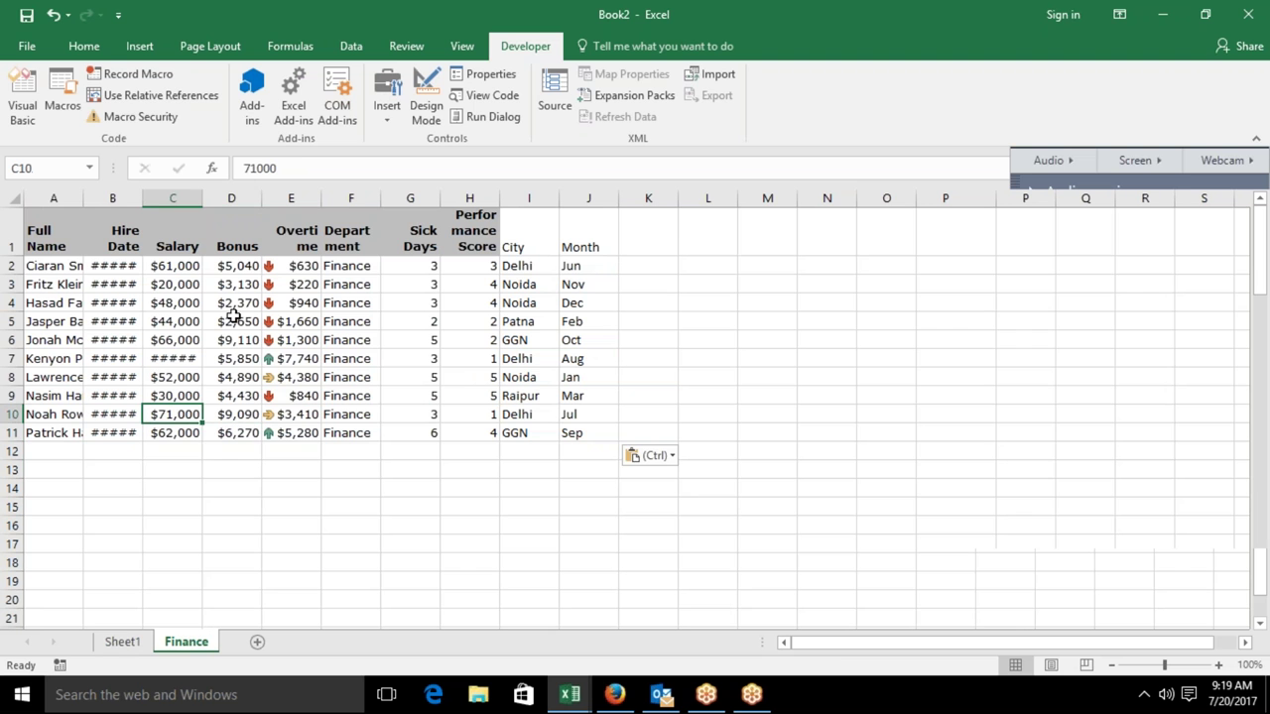
left_click(22, 100)
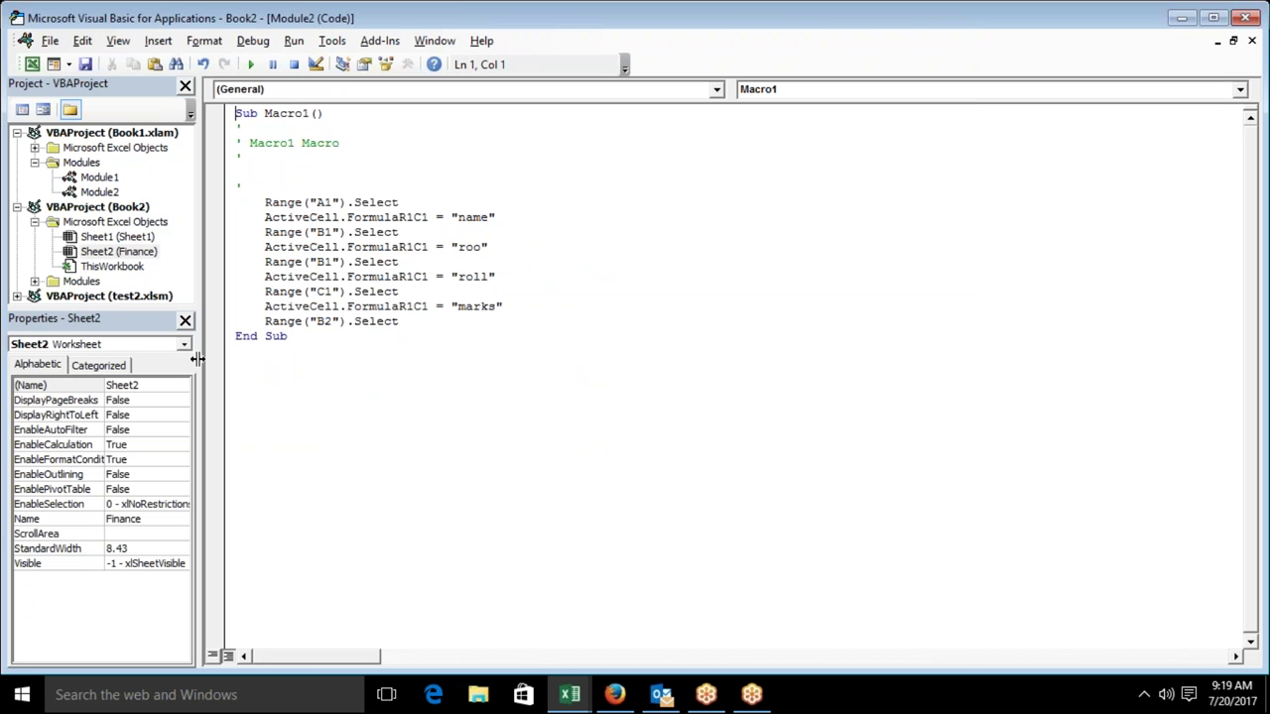
Open Book2's Module1 and delete the Selection.AutoFilter line from Macro1.
left_click(101, 192)
double_click(94, 283)
double_click(96, 268)
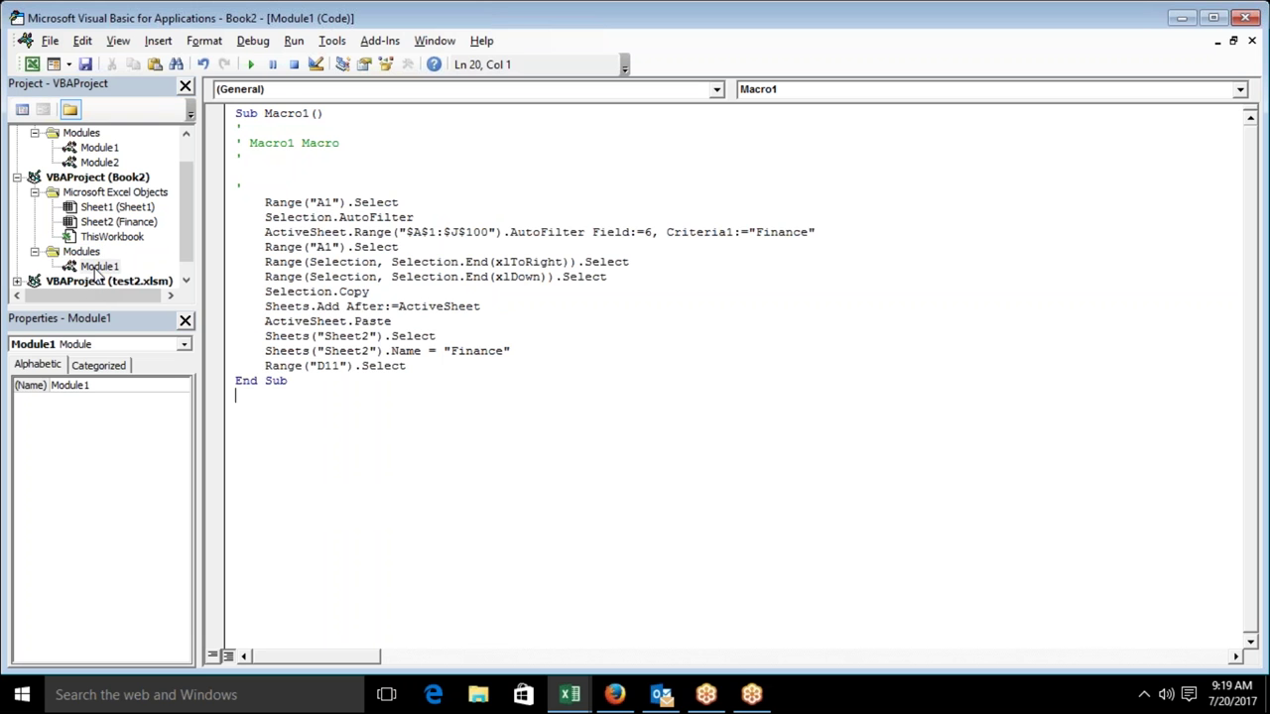
left_click(439, 336)
left_click(439, 385)
left_click_drag(435, 220, 259, 224)
key("Delete")
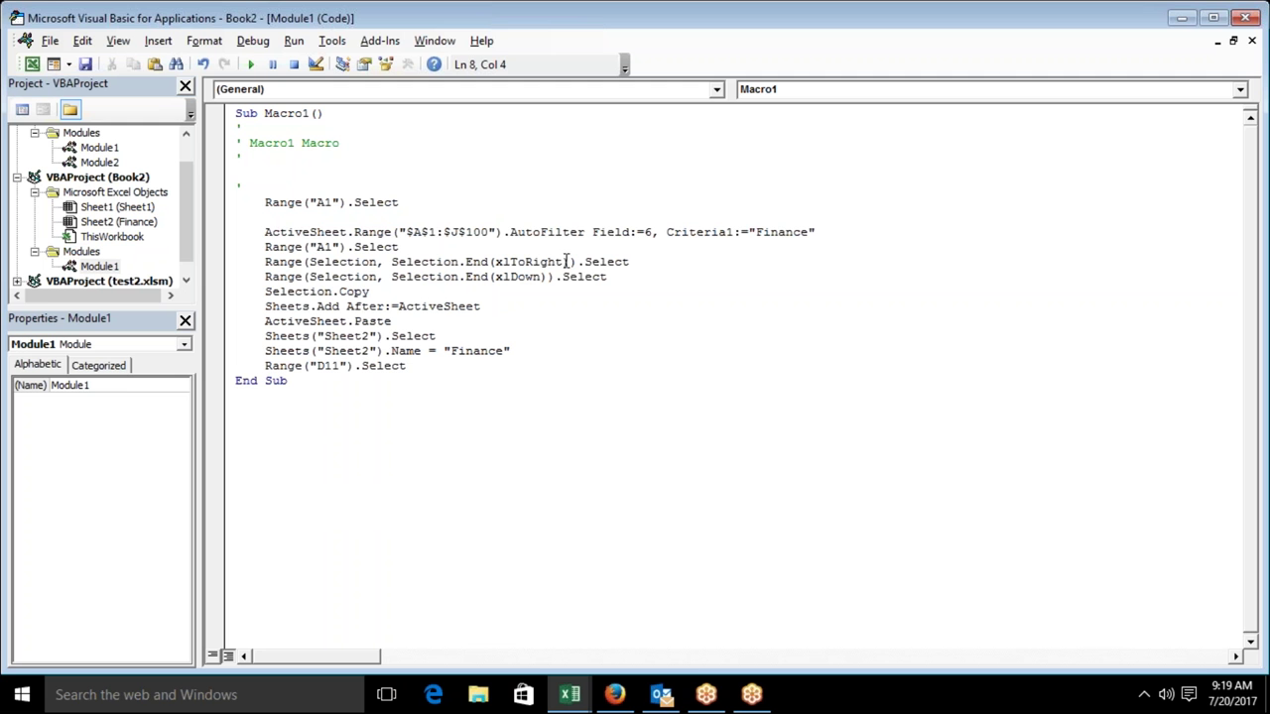
Delete :$J$100 so the AutoFilter range is just $A$1, then return to Excel.
left_click(438, 232)
key("shift+Right")
key("shift+Right")
key("shift+Right")
key("shift+Right")
key("shift+Right")
key("shift+Right")
key("shift+Right")
key("Delete")
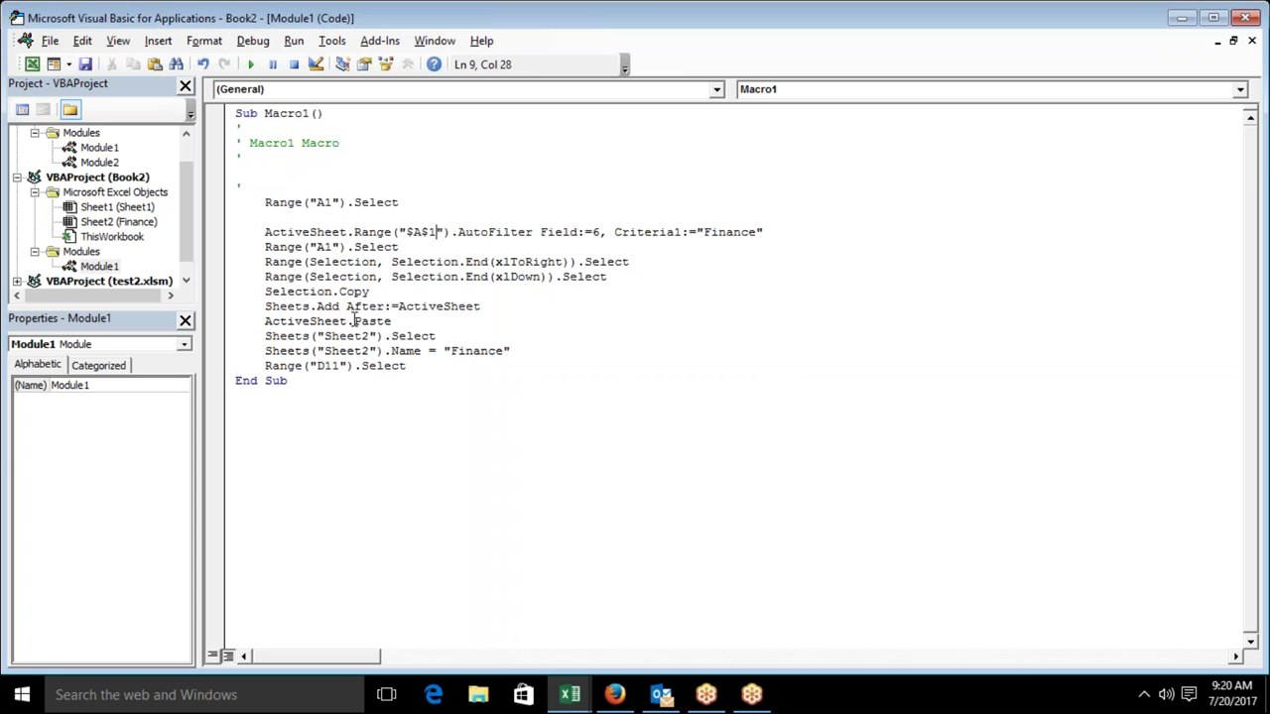
key("alt+F11")
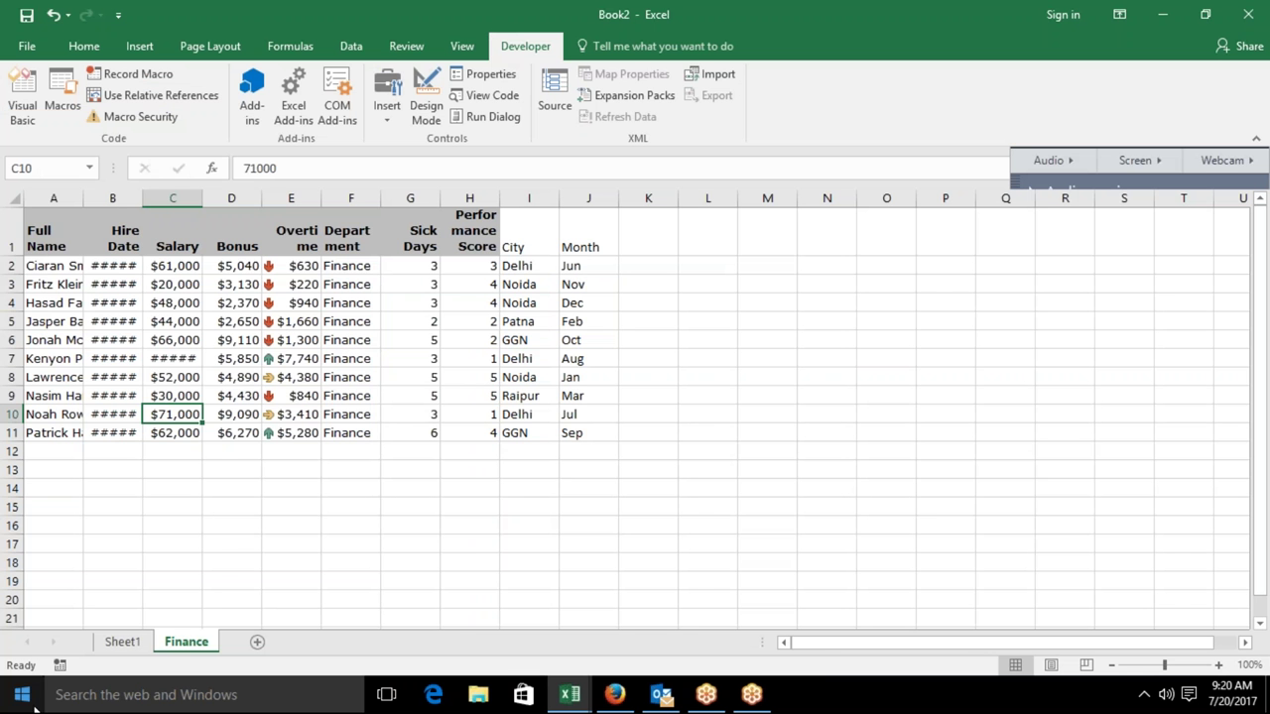
On Sheet1, toggle the filter on and off at A1 so the table ends unfiltered, then return to VBA.
left_click(128, 641)
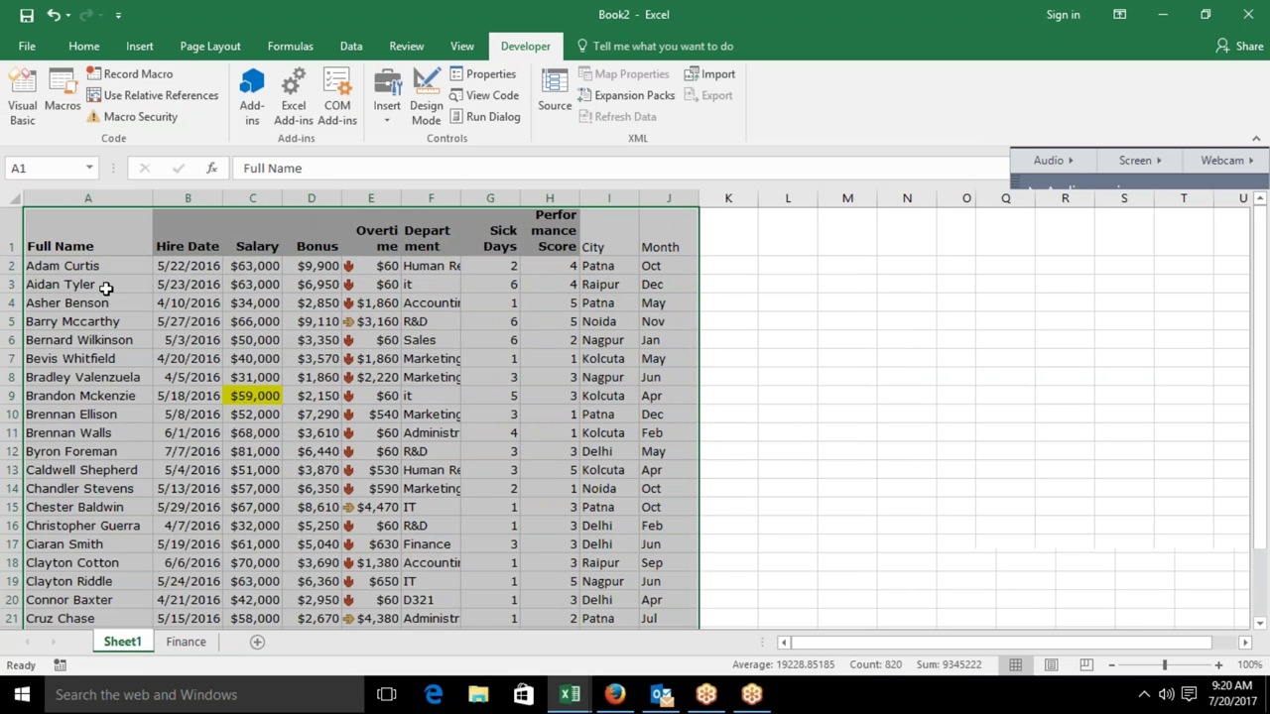
left_click(108, 264)
left_click(109, 250)
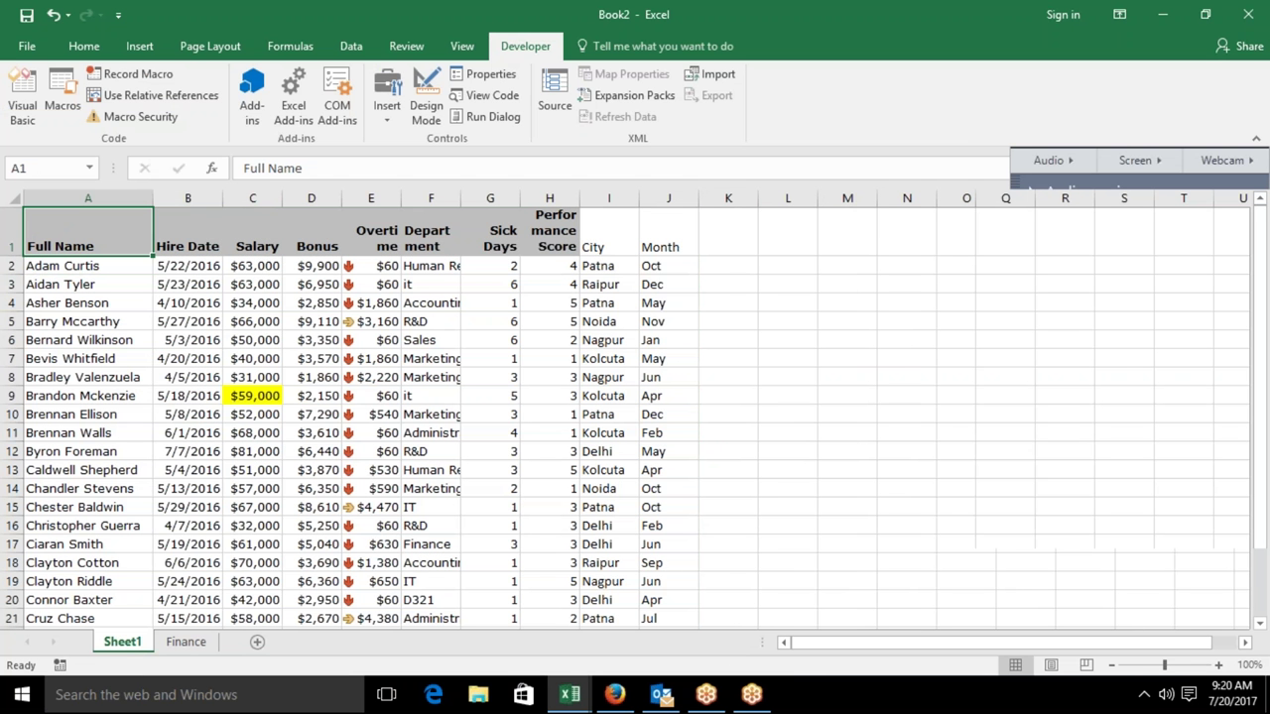
key("ctrl+shift+l")
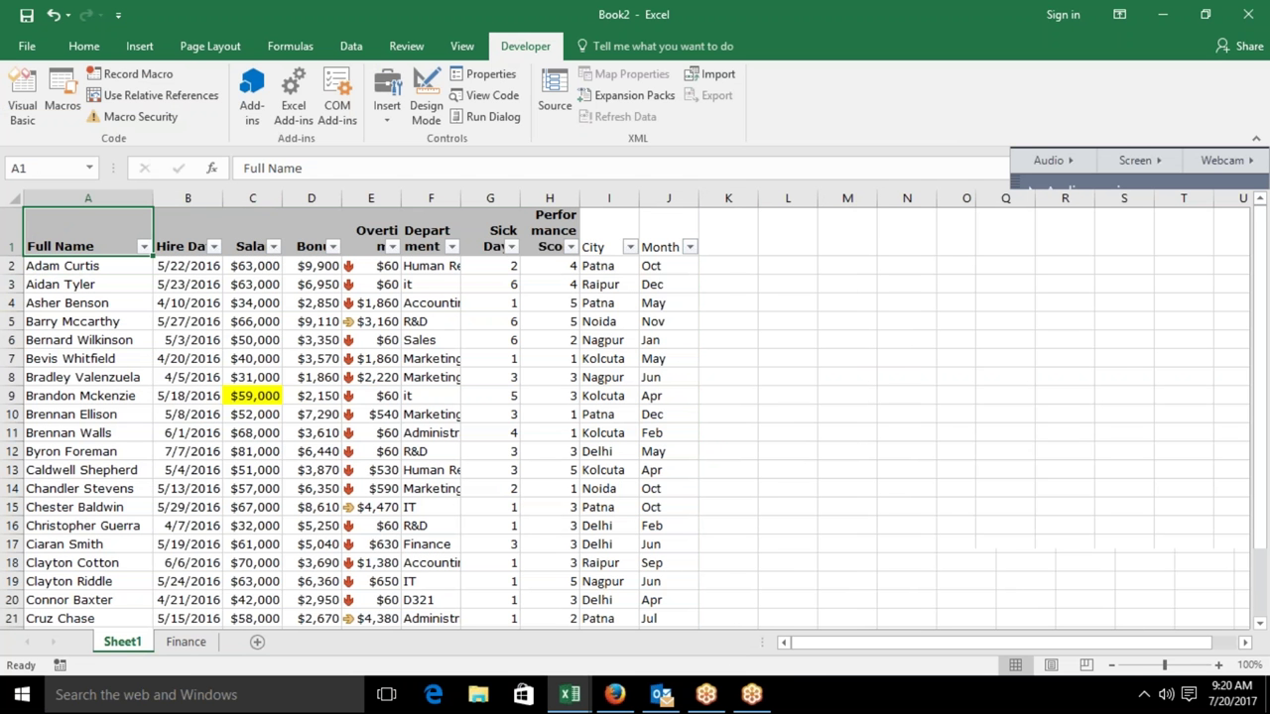
key("ctrl+shift+l")
key("alt+F11")
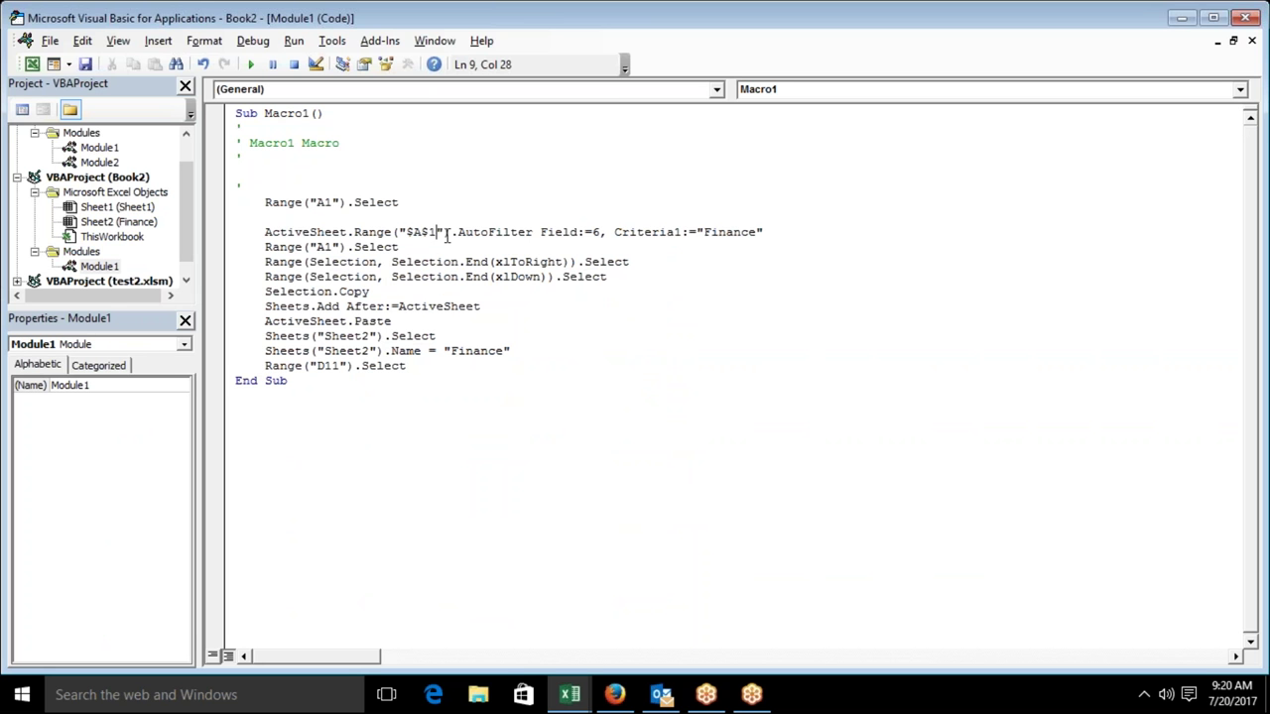
Delete the Sheets("Sheet2").Select line from Macro1.
left_click(390, 250)
left_click(390, 263)
left_click(390, 277)
left_click(385, 292)
left_click(386, 307)
left_click(390, 321)
left_click(452, 338)
left_click_drag(455, 337, 266, 343)
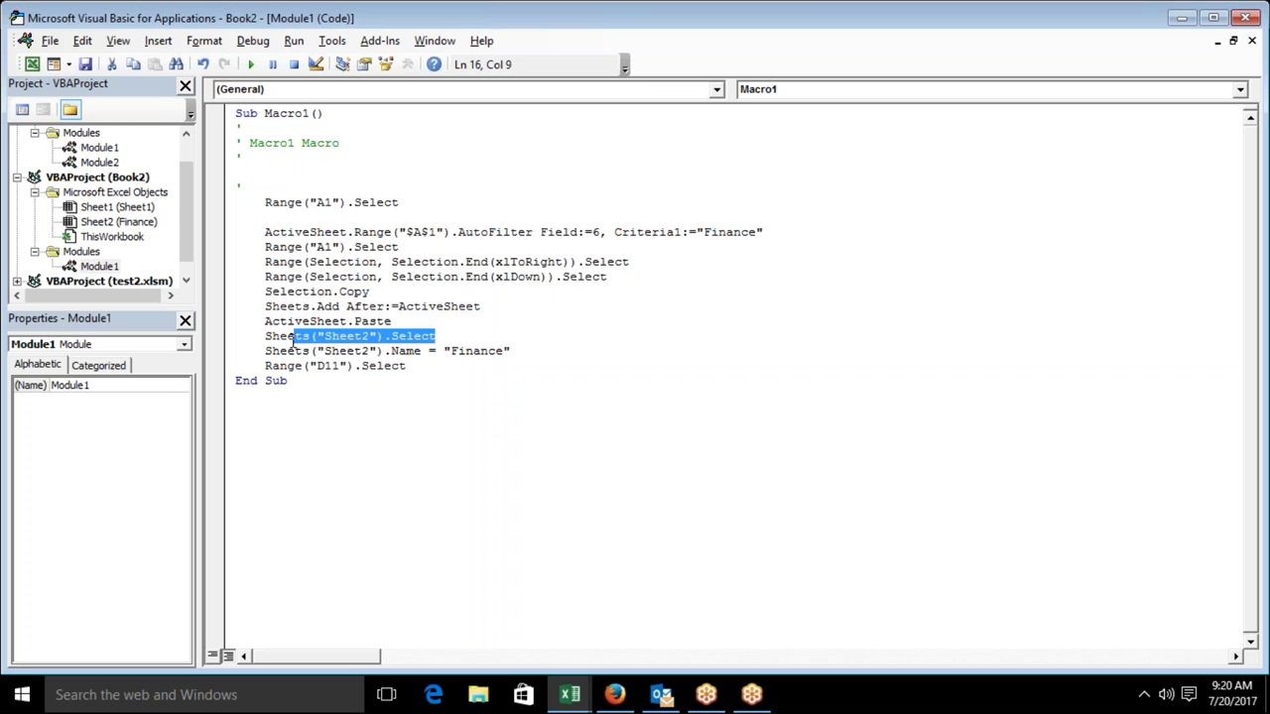
key("Delete")
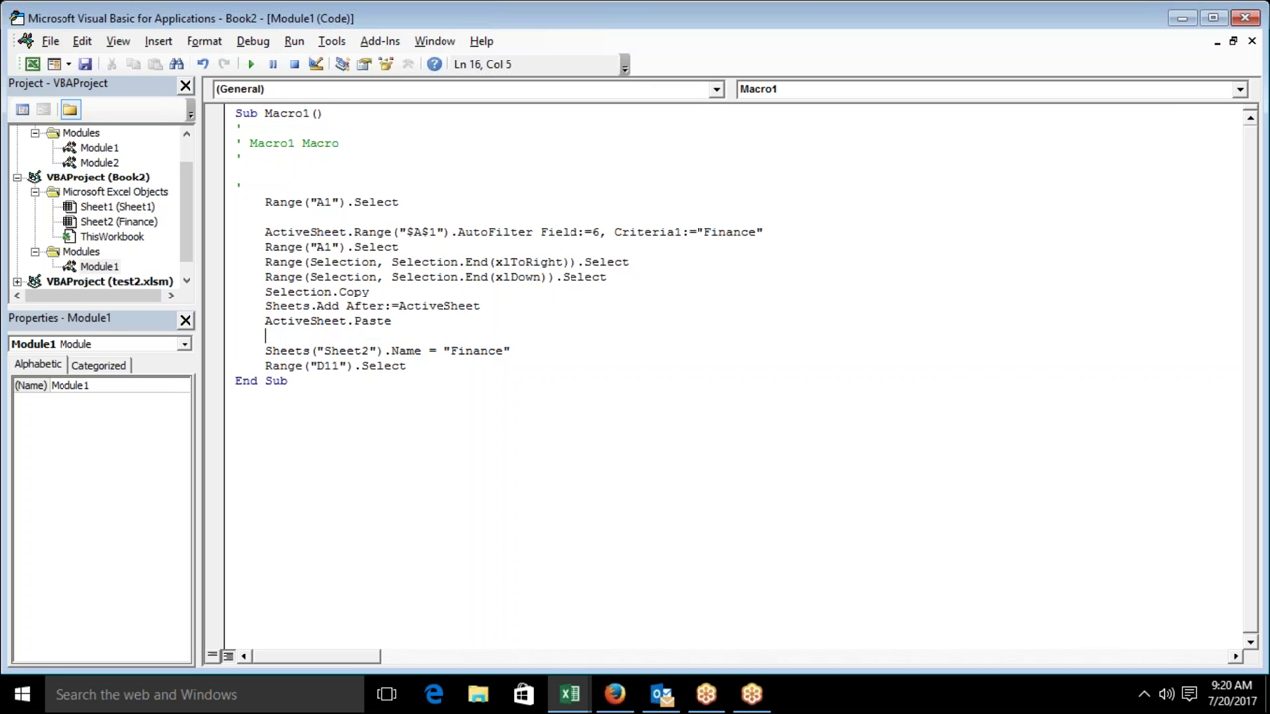
Replace Sheets("Sheet2") with ActiveSheet in the rename line and remove the empty line above it.
left_click_drag(349, 322, 266, 322)
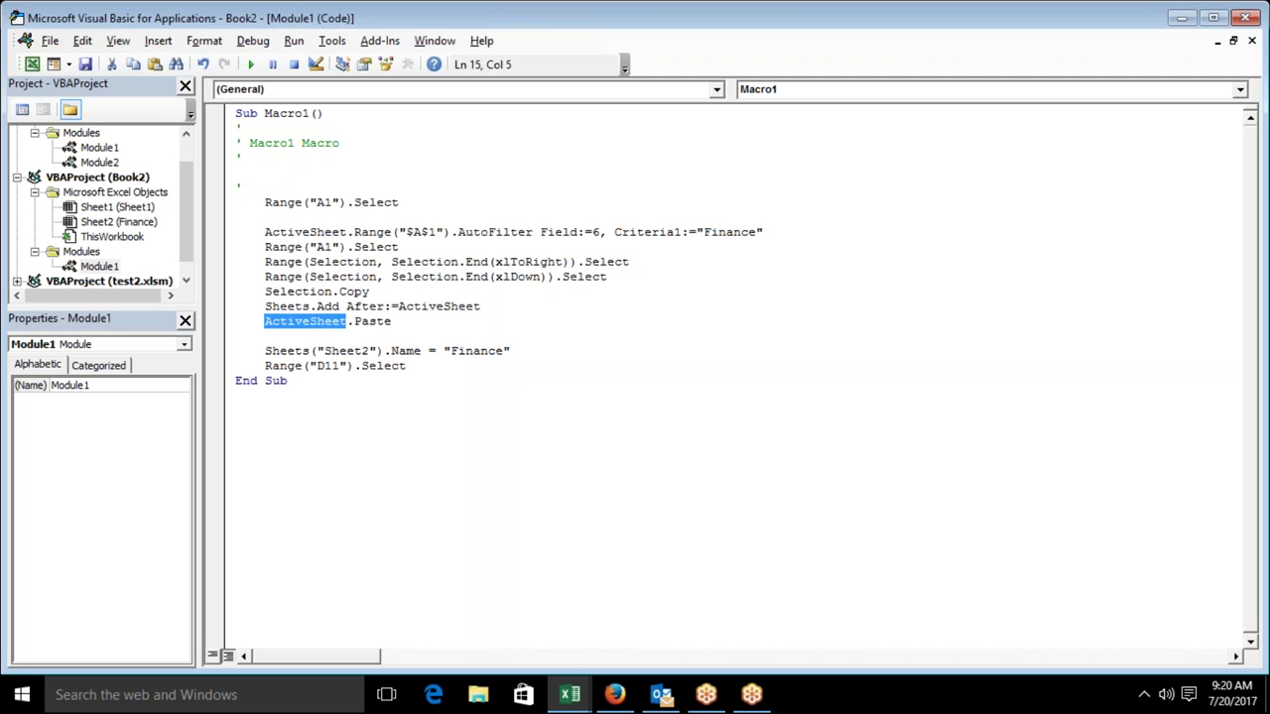
left_click(383, 351)
left_click_drag(383, 351, 264, 353)
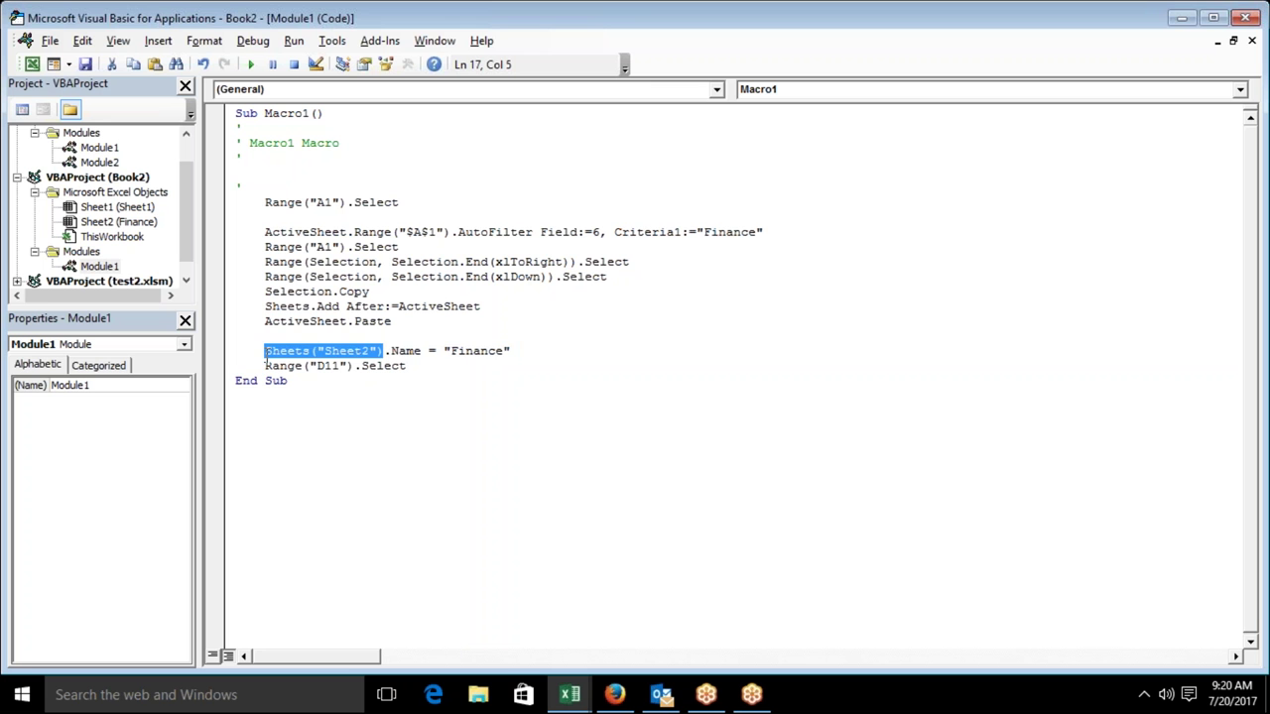
key("ctrl+v")
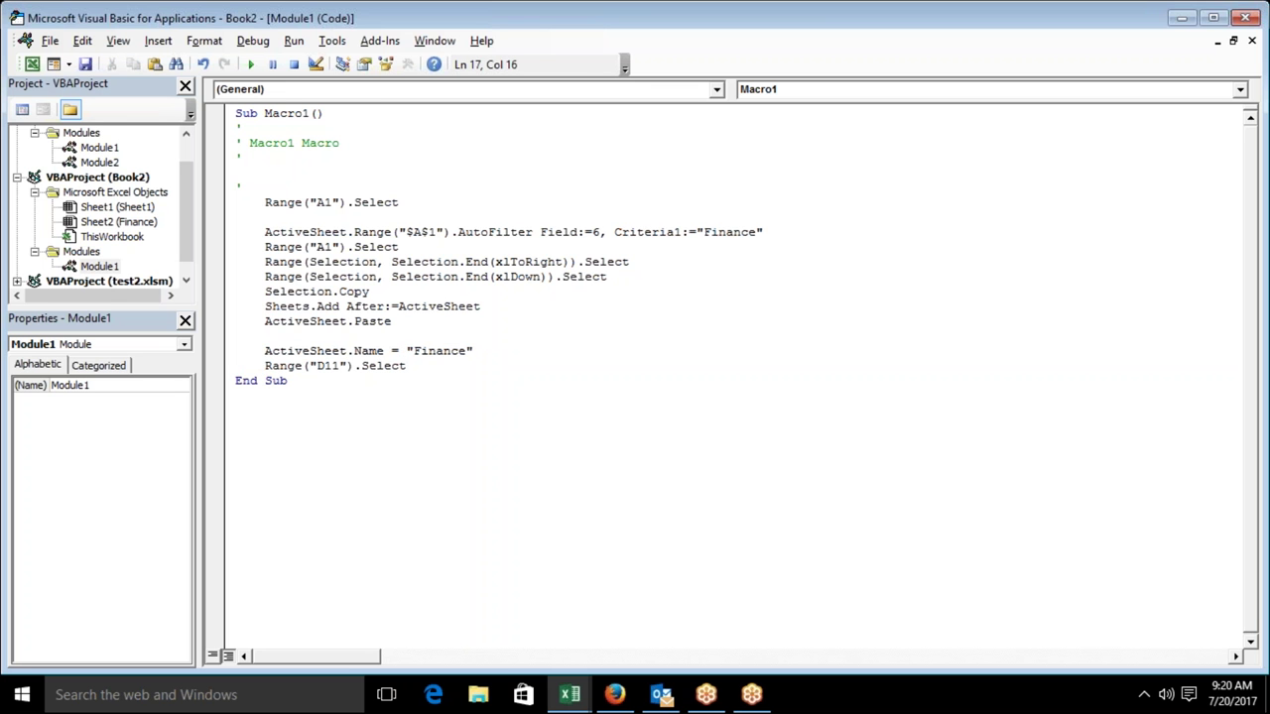
left_click(275, 338)
key("Delete")
key("Delete")
key("Delete")
key("Delete")
key("Delete")
key("Down")
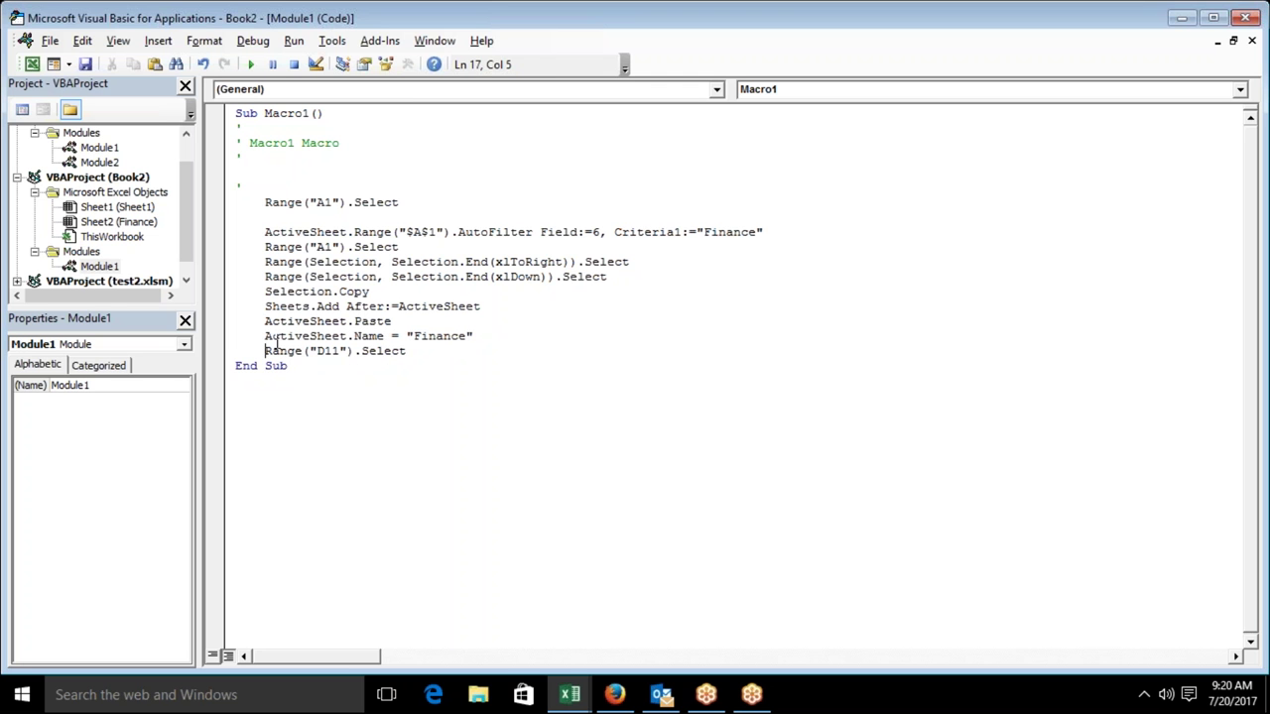
Remove blank line 8 and extra indentation, then add two blank lines above Range("A1").Select.
left_click(443, 336)
double_click(444, 335)
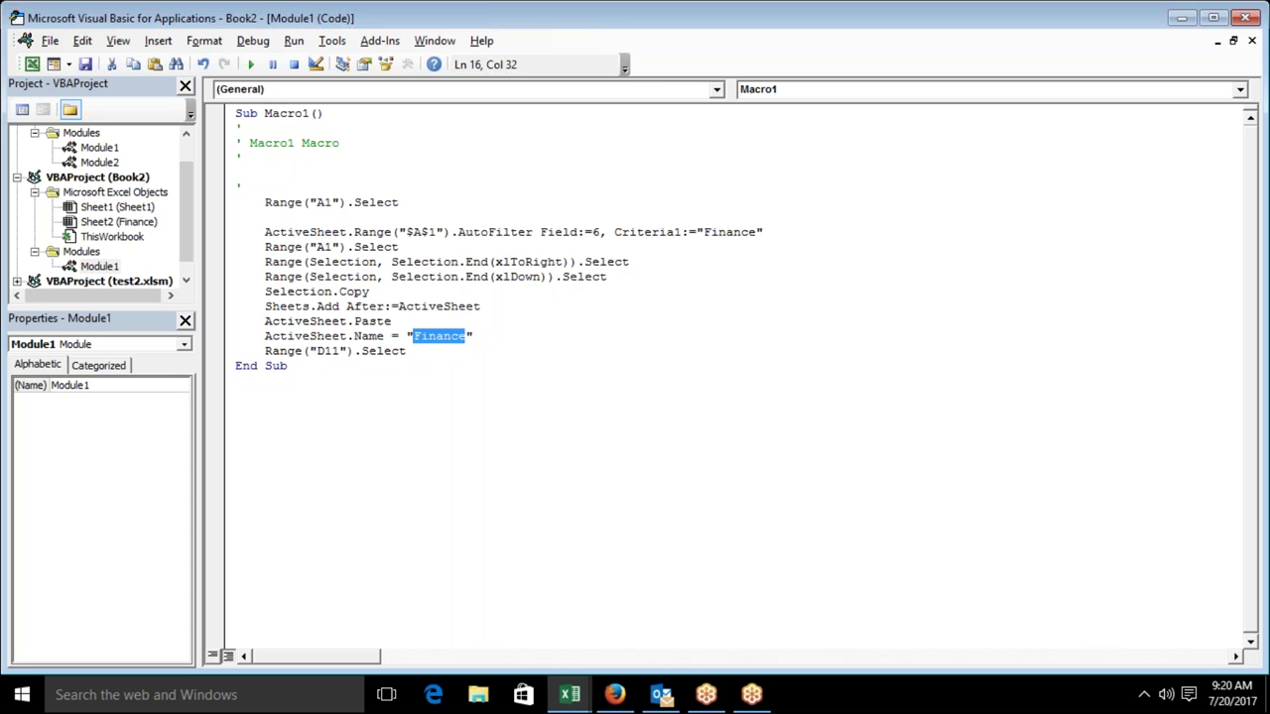
left_click(301, 211)
key("Delete")
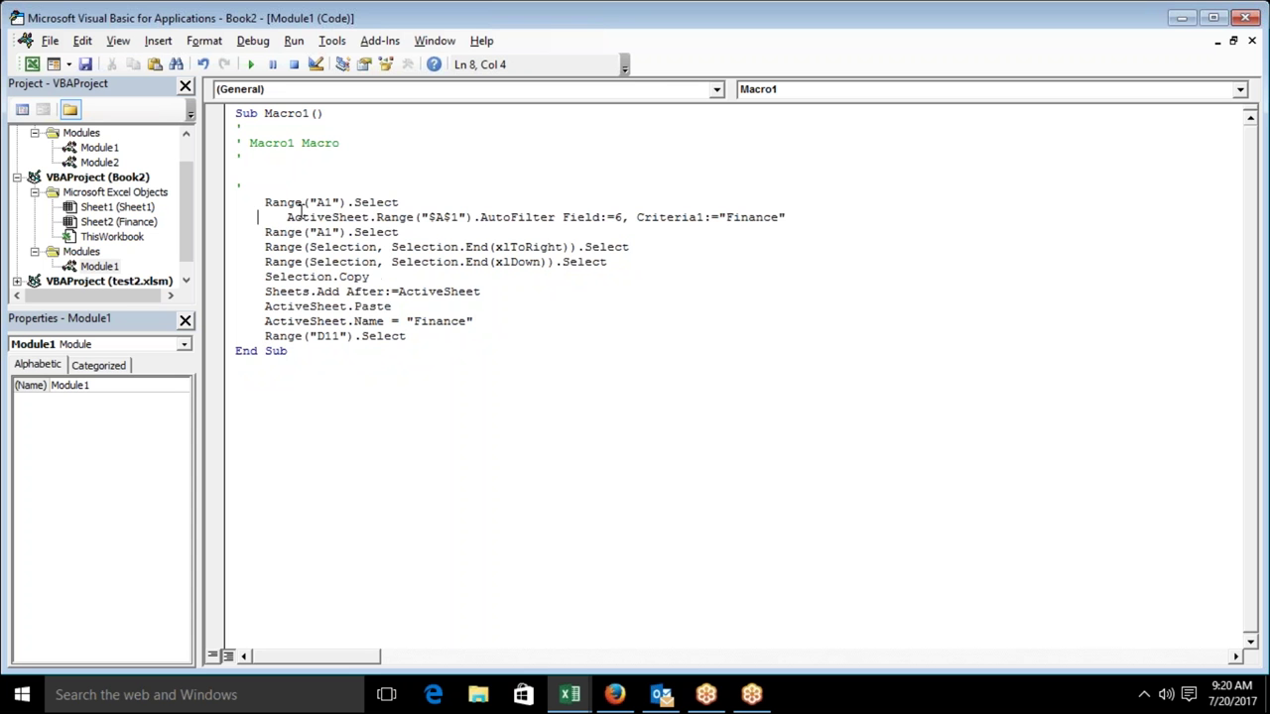
key("Delete")
key("Delete")
key("Delete")
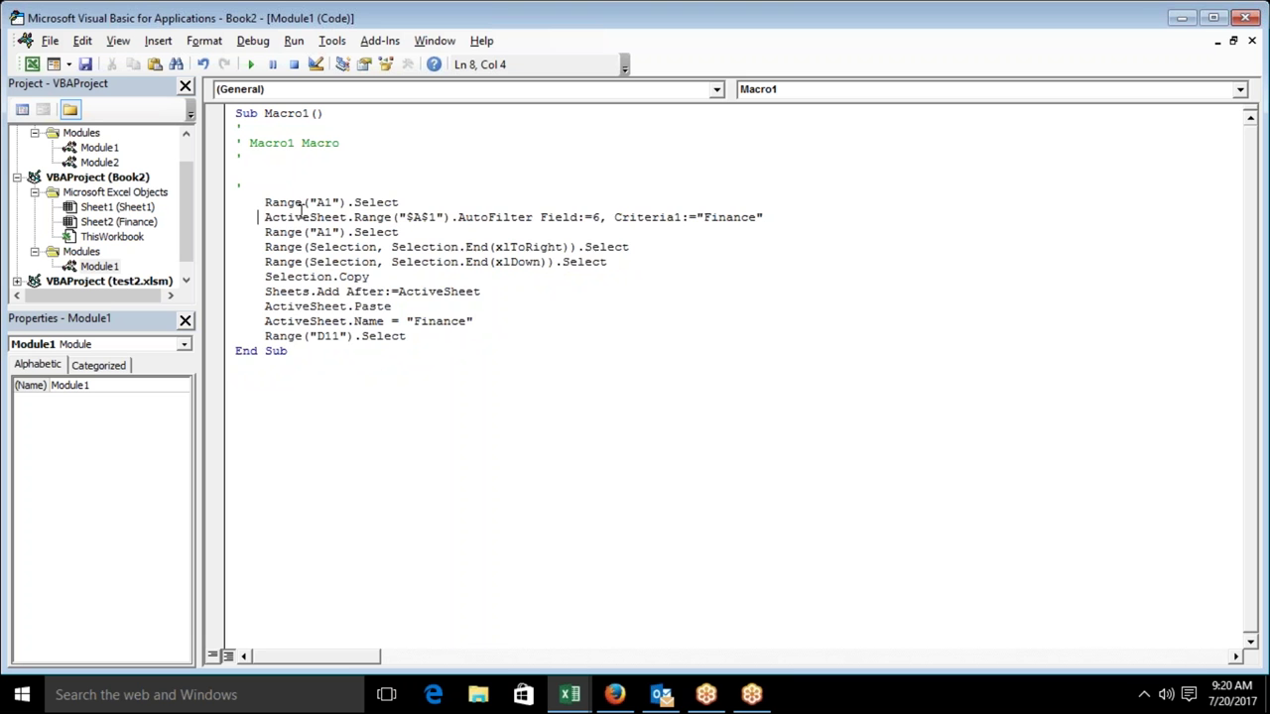
key("Return")
key("Return")
key("Up")
key("Up")
Add the line d = InputBox("Enter Department") at the top of Macro1.
type("Di")
key("BackSpace")
key("BackSpace")
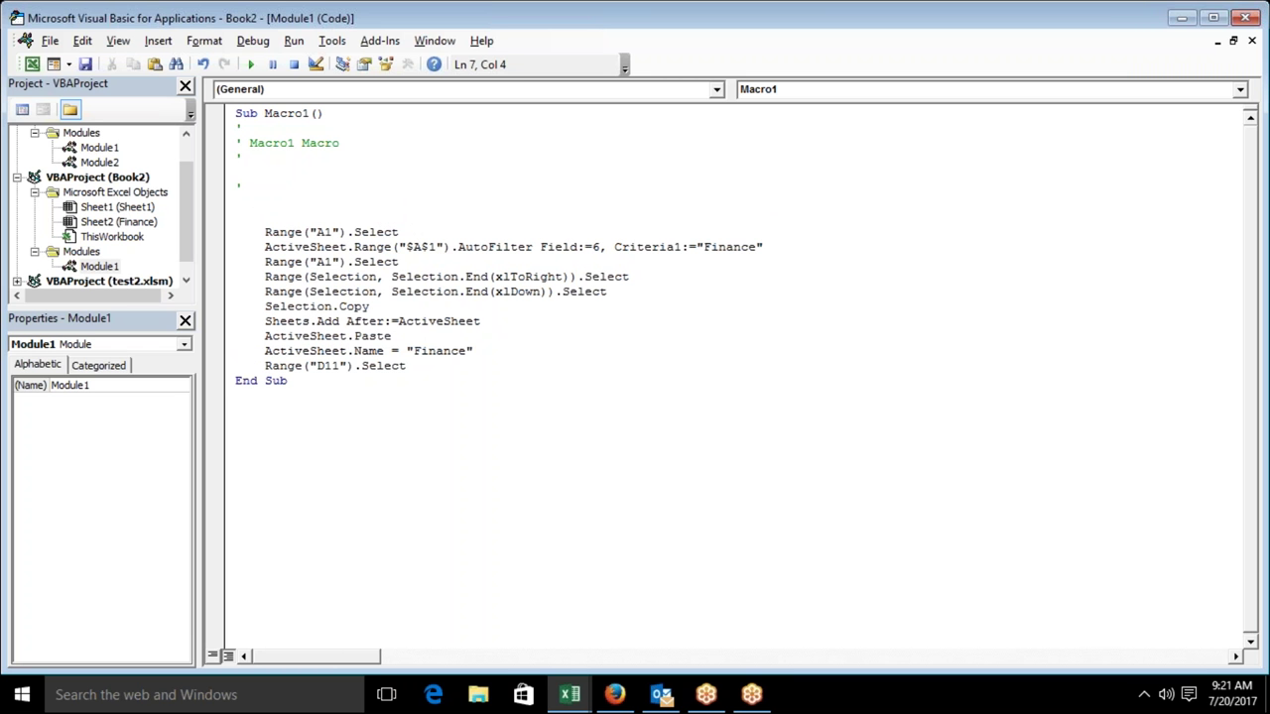
type("d")
type("=")
type("input")
type("box")
type("(\"Enter You")
key("BackSpace")
key("BackSpace")
key("BackSpace")
type("Departxxxx")
key("BackSpace")
key("BackSpace")
key("BackSpace")
key("BackSpace")
type("ment\")")
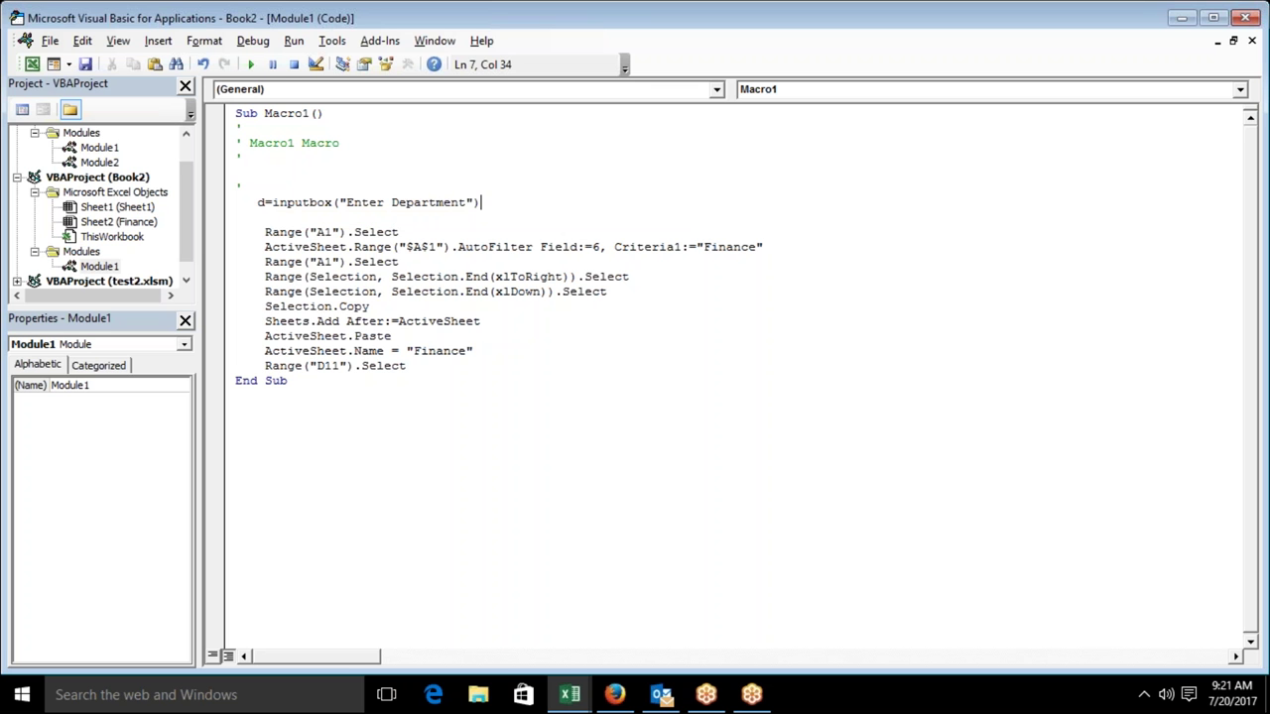
left_click(306, 222)
Replace "Finance" with d as the AutoFilter Criteria1 value.
left_click(421, 246)
double_click(385, 234)
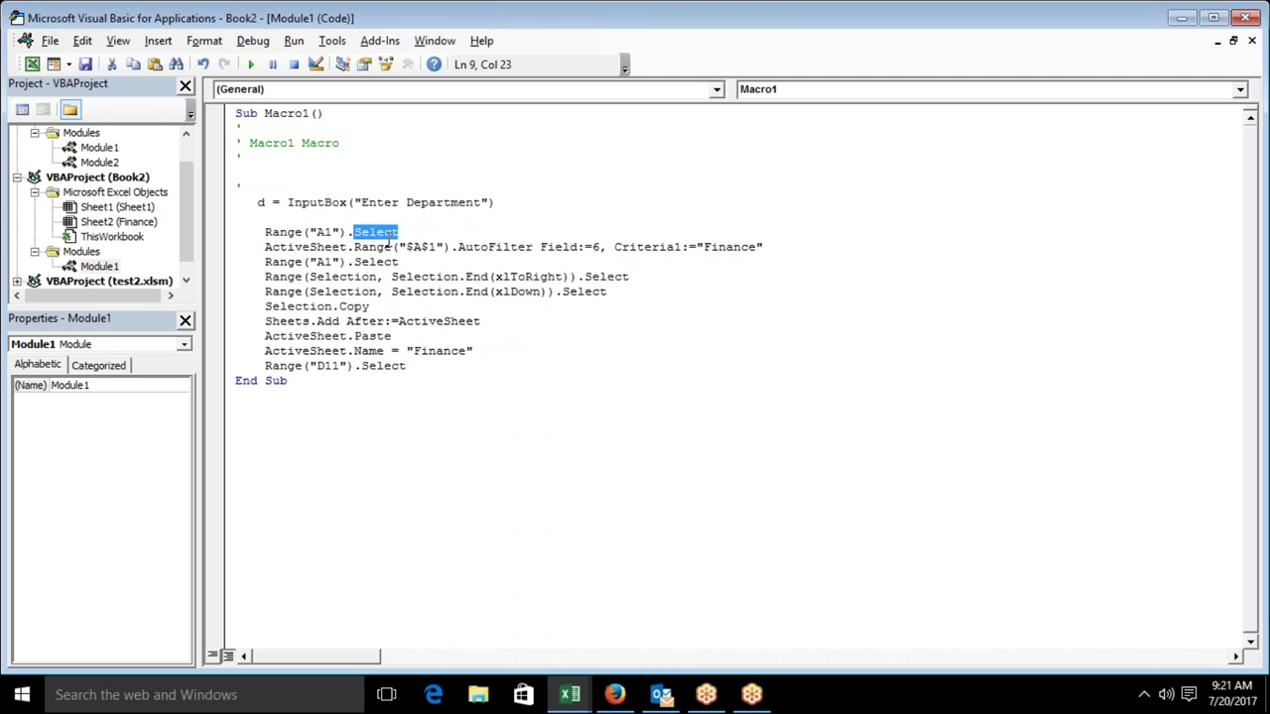
left_click(401, 246)
double_click(422, 247)
left_click(583, 247)
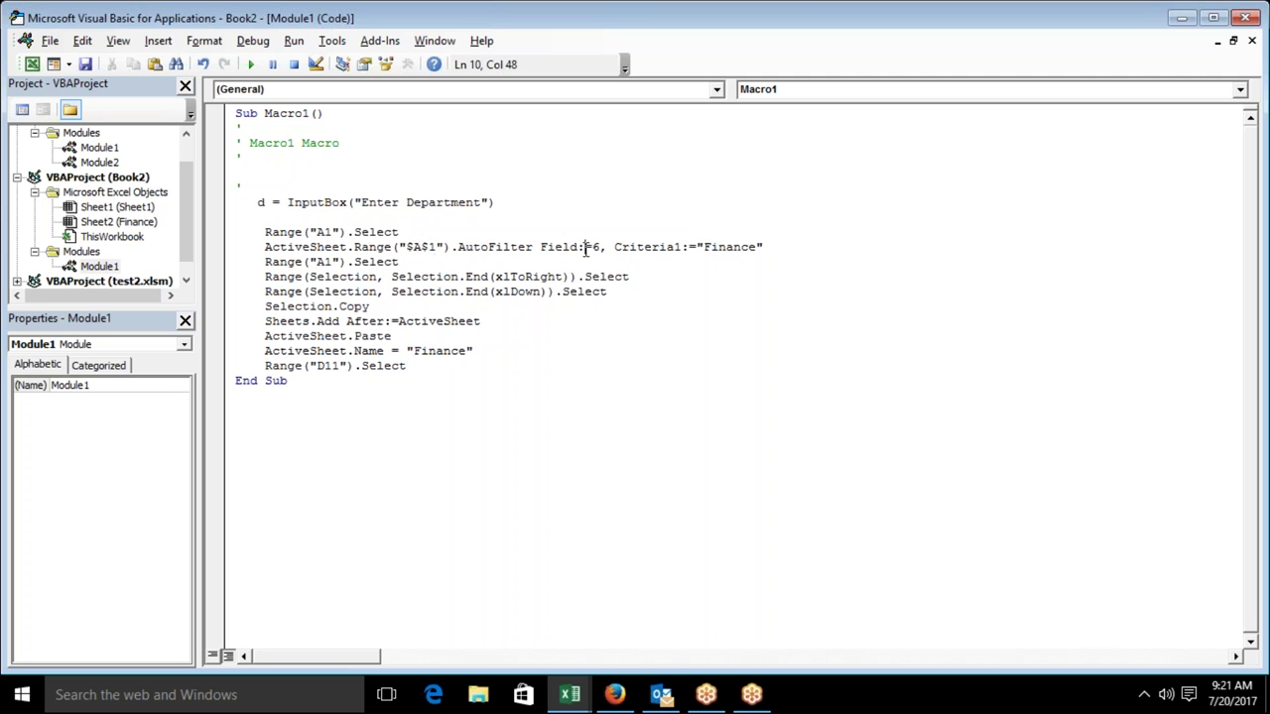
left_click_drag(797, 246, 697, 245)
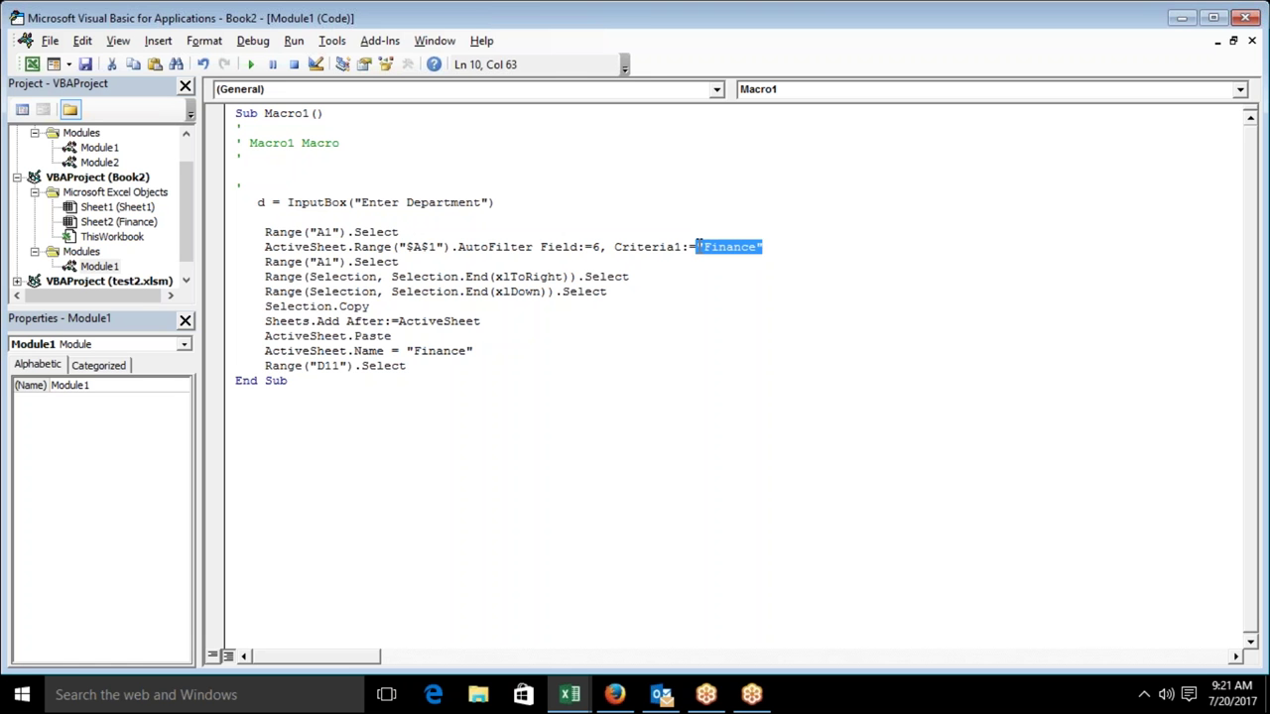
type("d")
Set ActiveSheet.Name to d instead of "Finance".
left_click(675, 294)
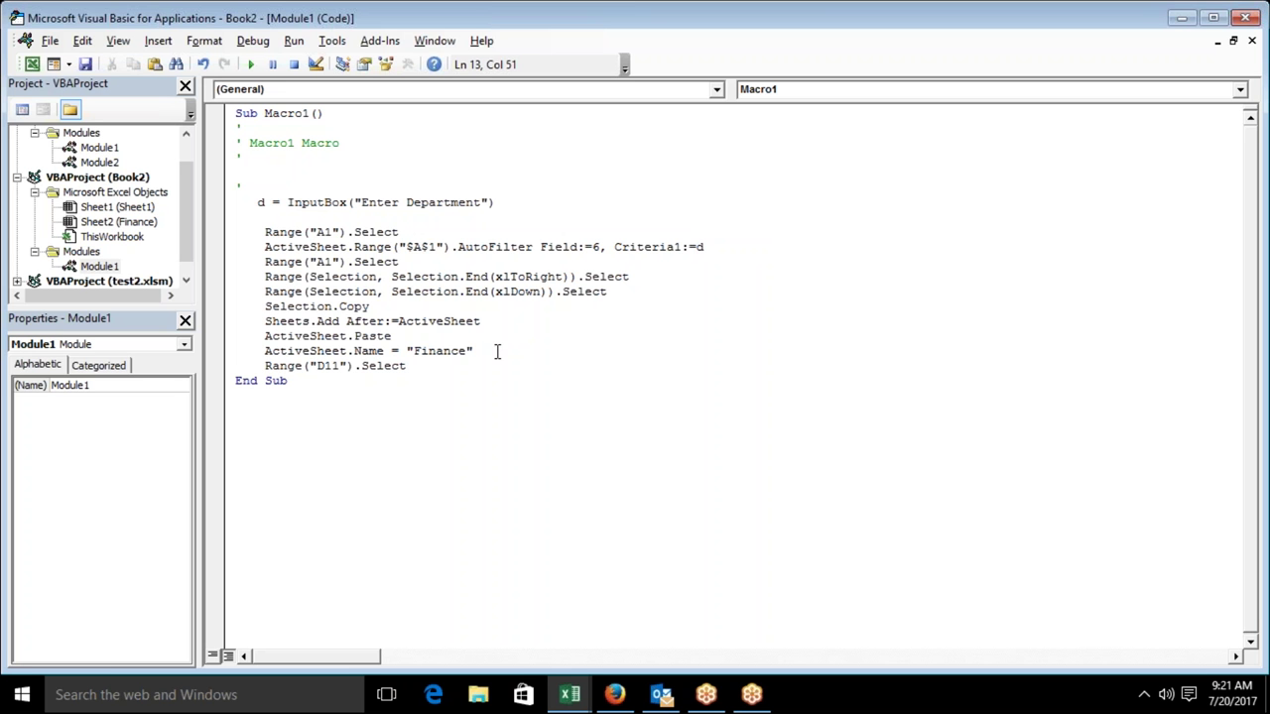
left_click_drag(496, 351, 410, 352)
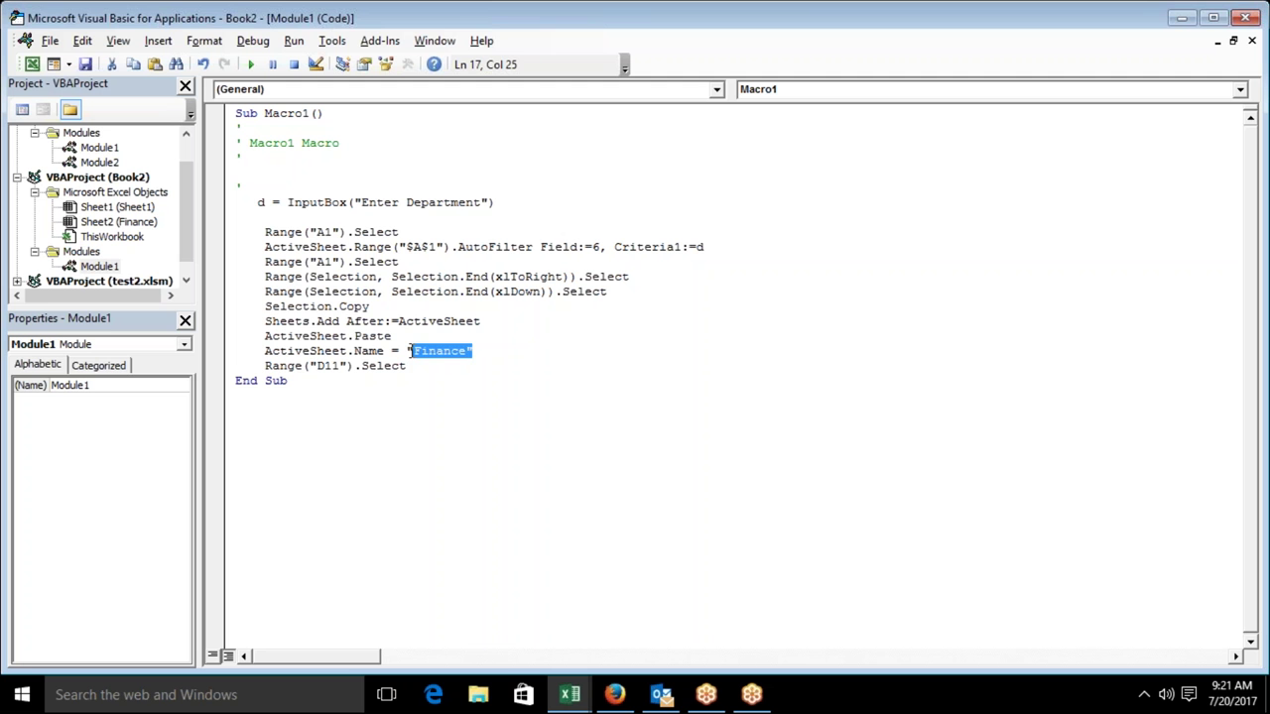
type("d\"")
left_click(406, 365)
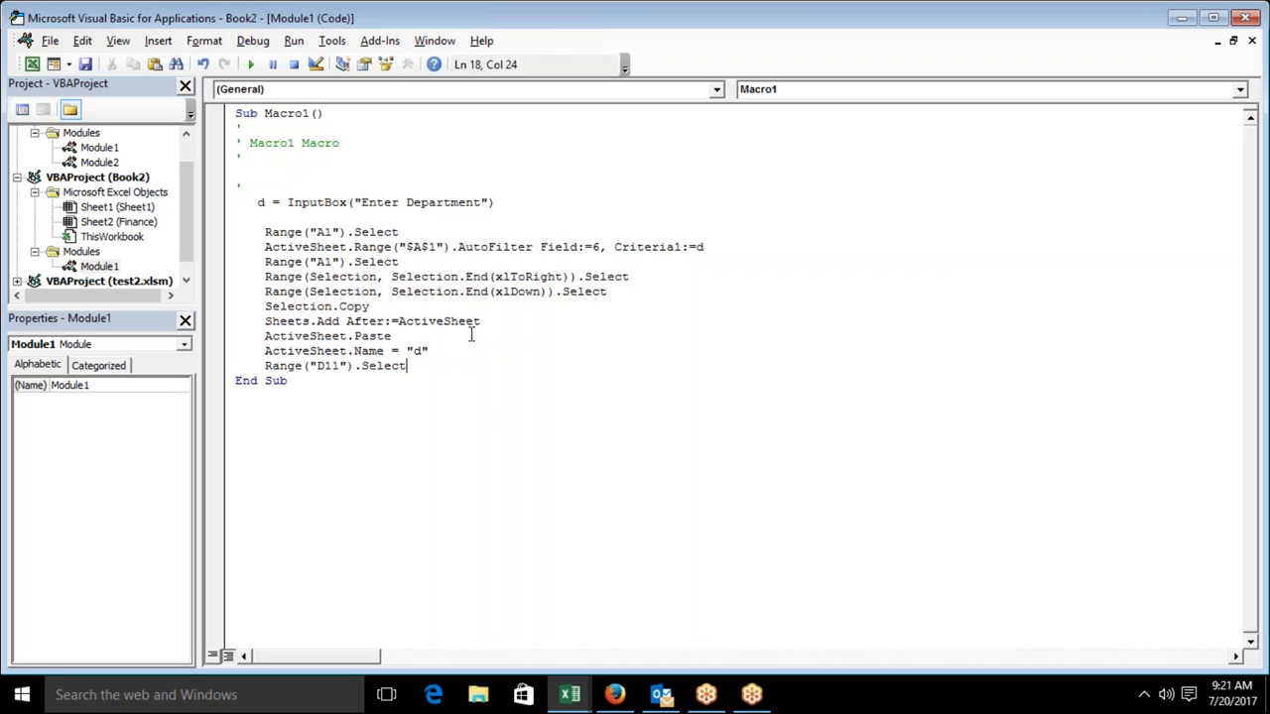
left_click(465, 349)
key("BackSpace")
key("BackSpace")
key("BackSpace")
type("d")
Tidy the Range("D11").Select line, add blank lines above End Sub, and return to Excel.
key("Return")
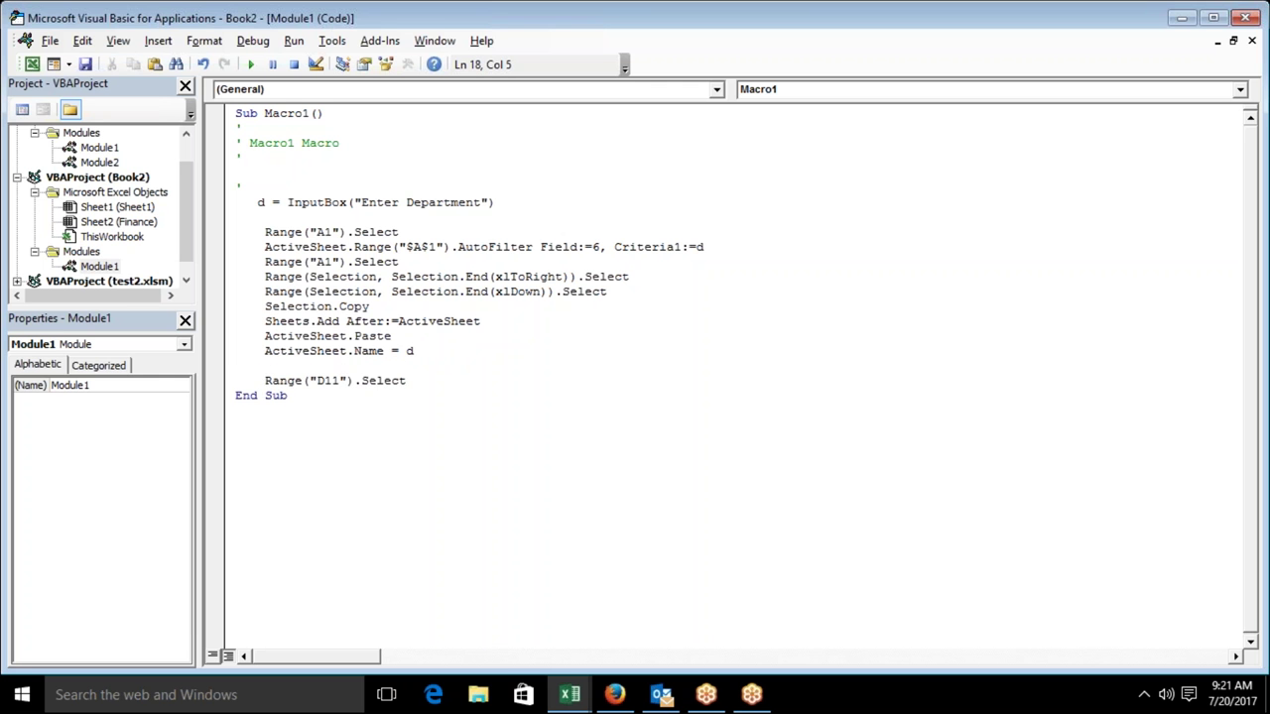
key("Delete")
key("Down")
key("Left")
key("Left")
key("Left")
key("Left")
key("Return")
key("Return")
key("alt+F11")
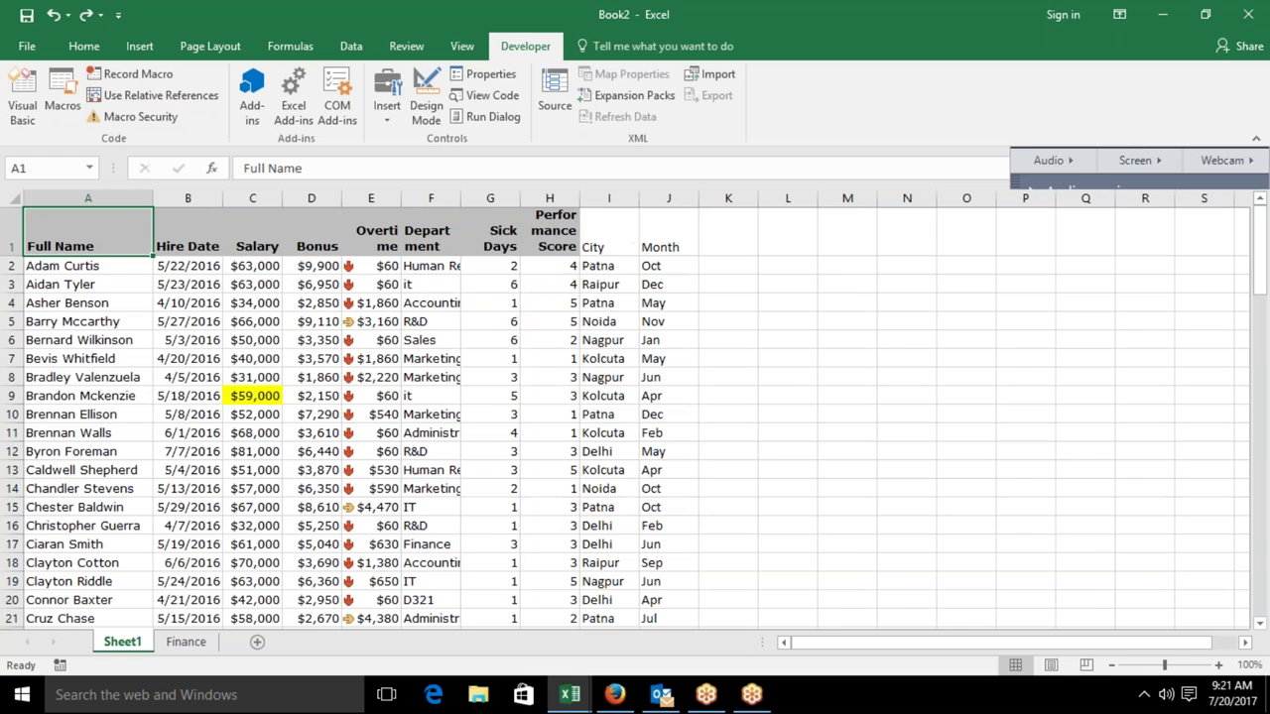
After checking the Finance sheet, add ActiveSheet.Move above End Sub in Macro1.
left_click(211, 644)
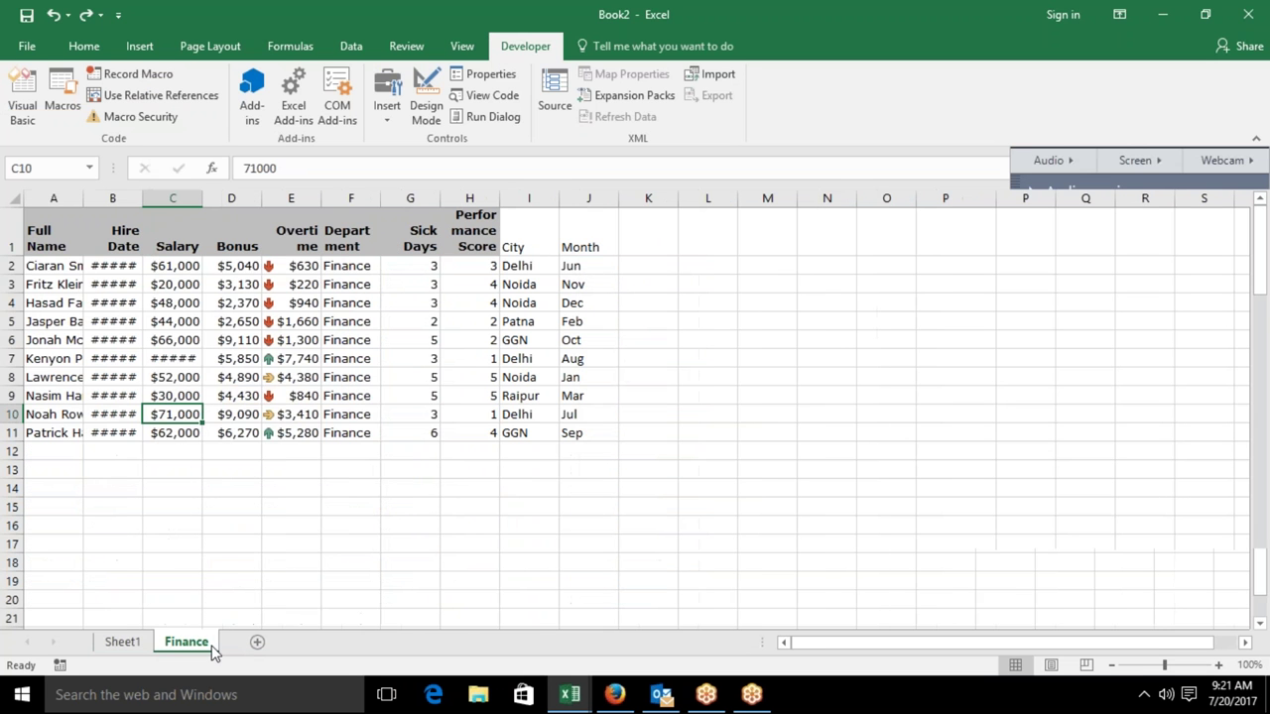
key("alt+F11")
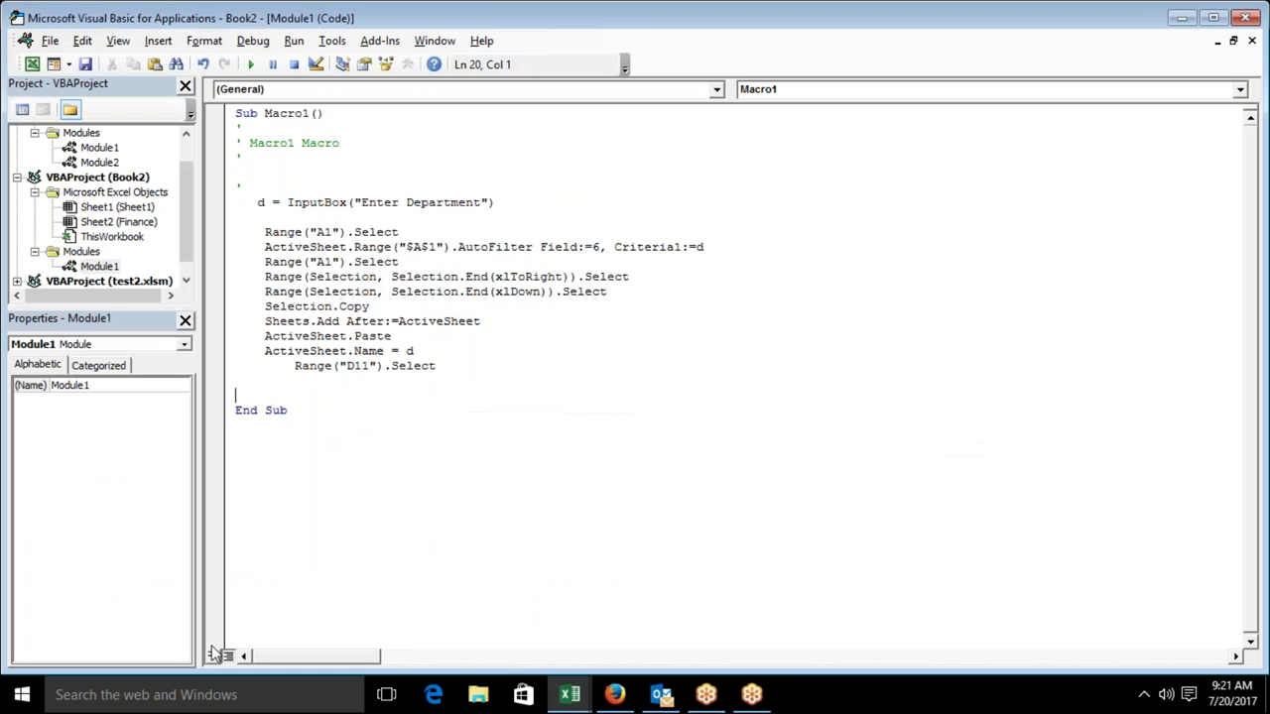
key("Return")
type("activesheet")
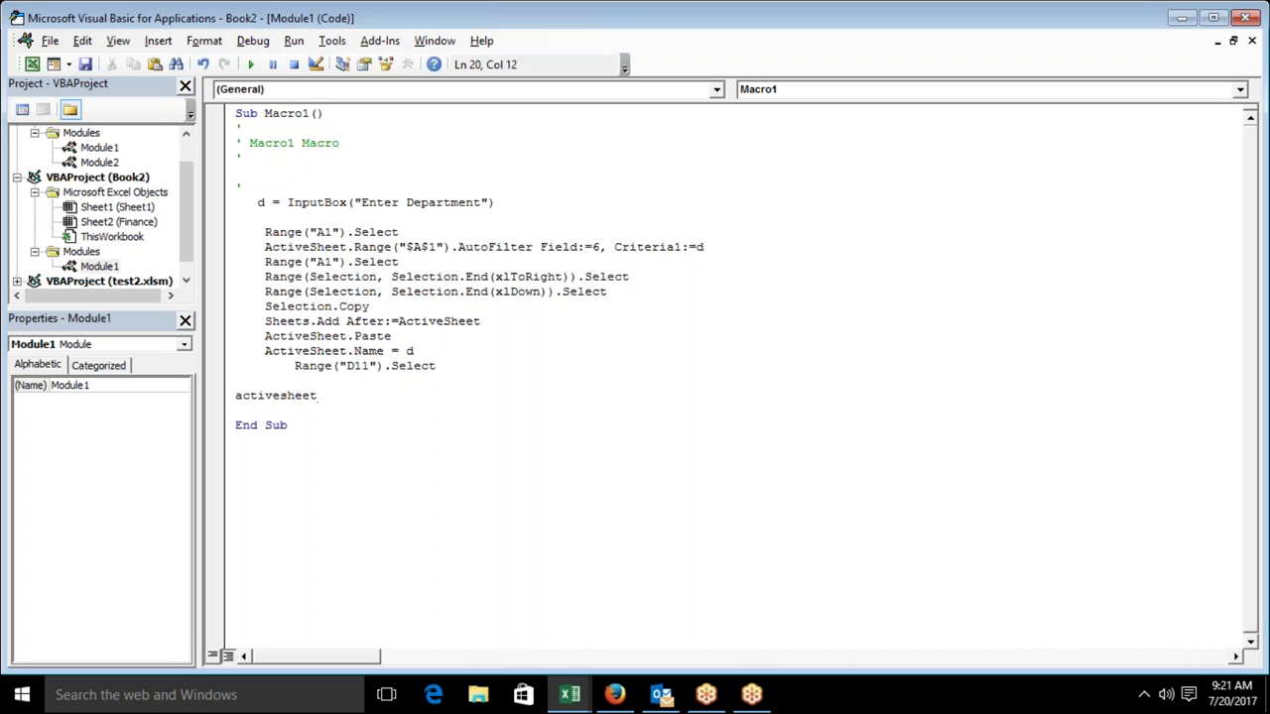
type(".move")
left_click(360, 533)
left_click(263, 410)
key("Return")
key("Return")
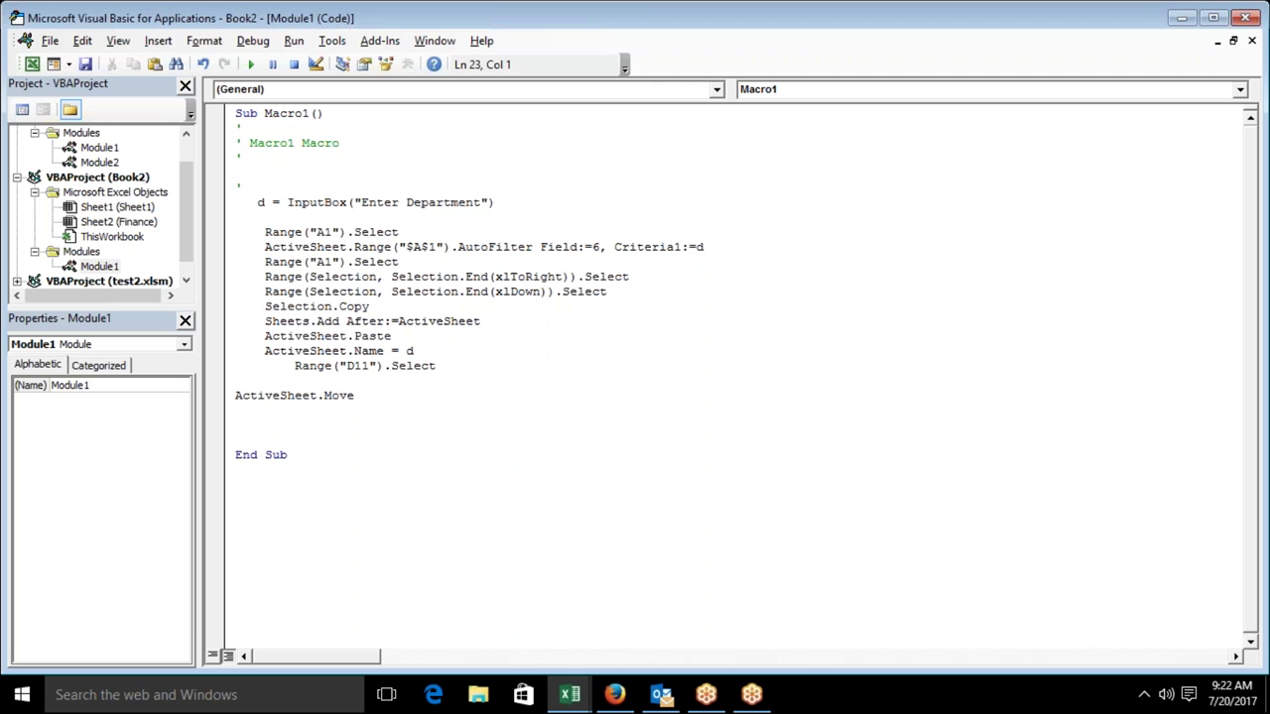
Add the line ActiveWorkbook.SaveAs d & ".xlsx" after ActiveSheet.Move.
left_click(236, 410)
type("active")
type("she")
key("BackSpace")
key("BackSpace")
key("BackSpace")
type("workbook")
type(".s")
key("Down")
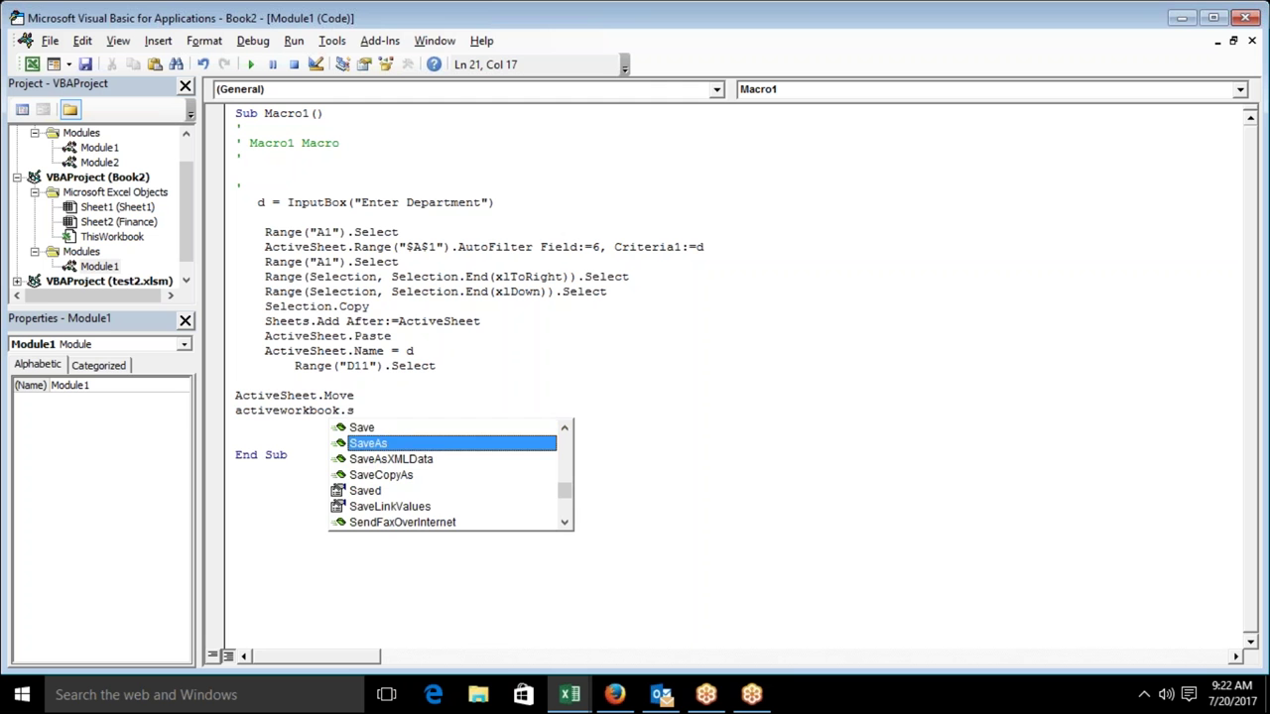
key("Tab")
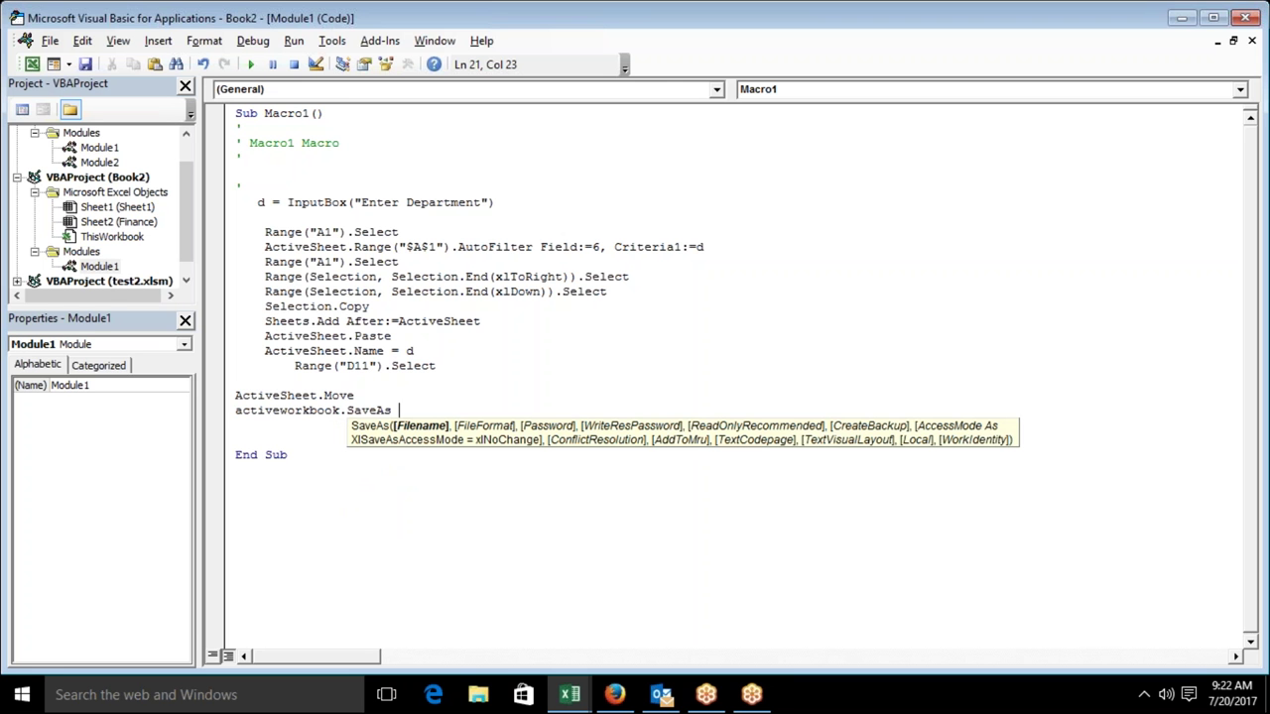
type("d")
type("&\".xlsx\"")
key("Return")
key("Return")
key("Left")
key("Return")
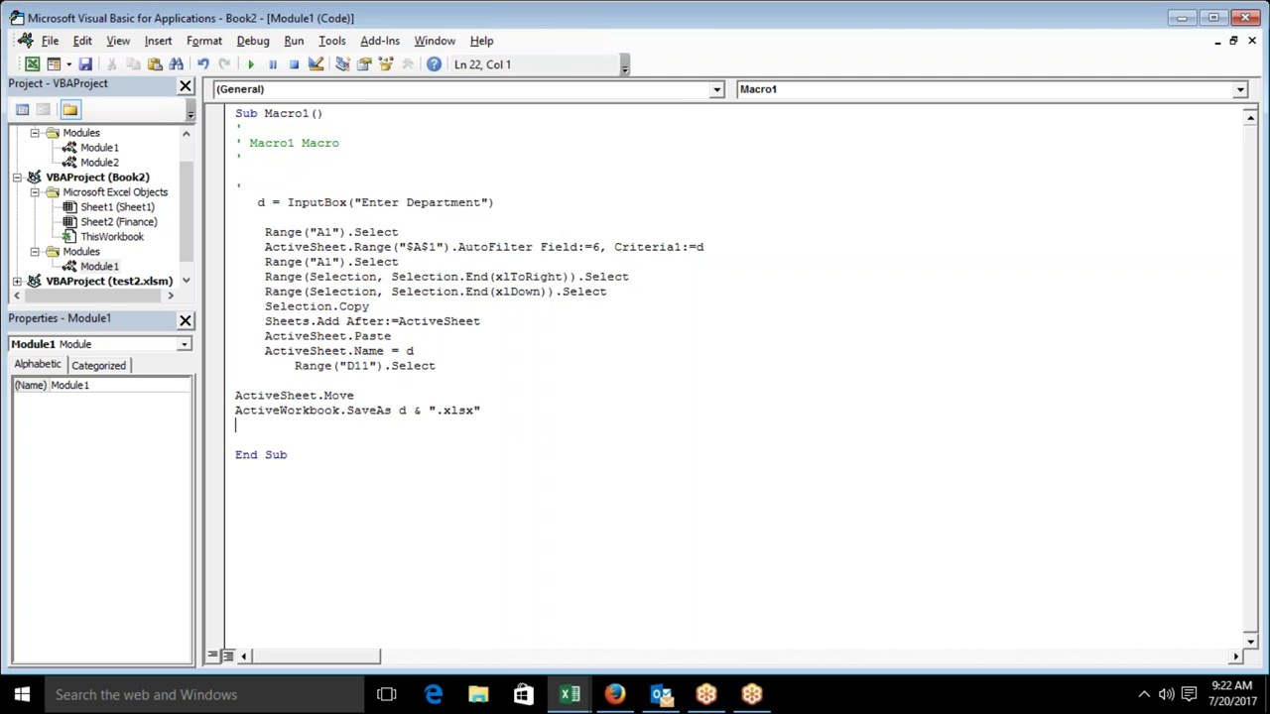
key("Up")
key("Down")
Add ActiveWorkbook.Close True before End Sub and switch back to Excel.
key("Return")
type("activeworkbook.clo")
key("Tab")
type("truw")
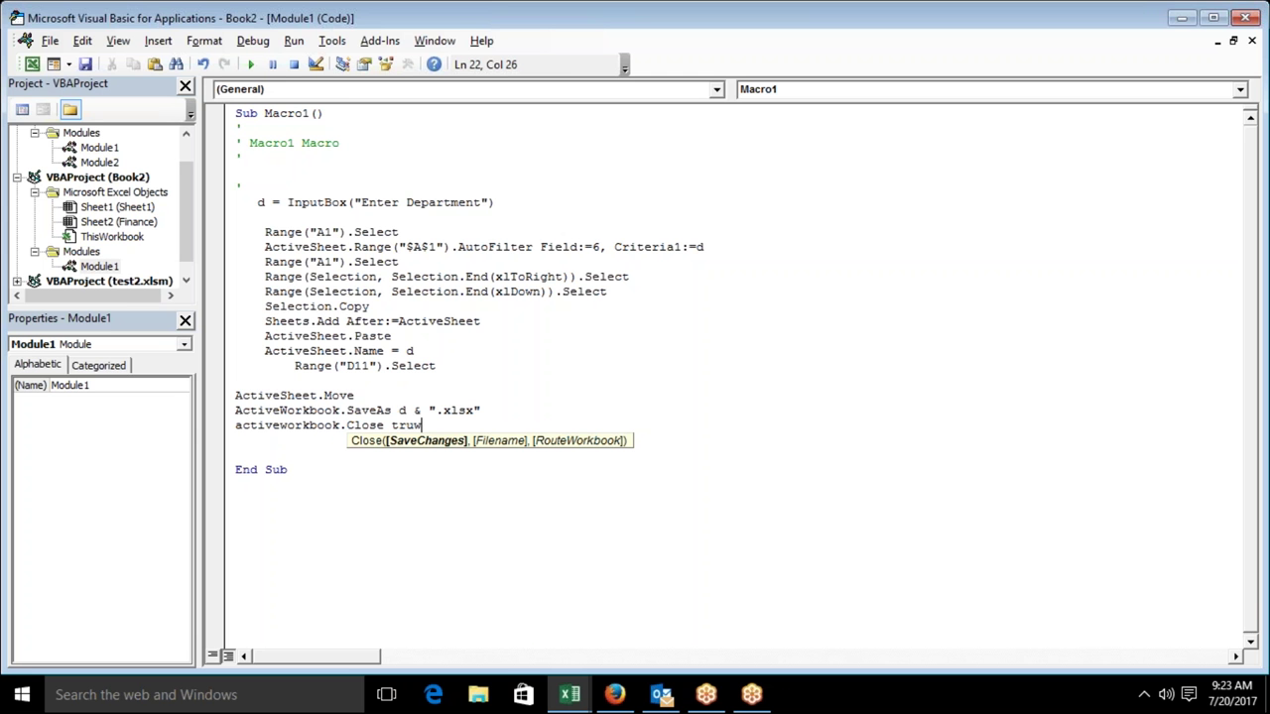
key("BackSpace")
type("e")
key("Return")
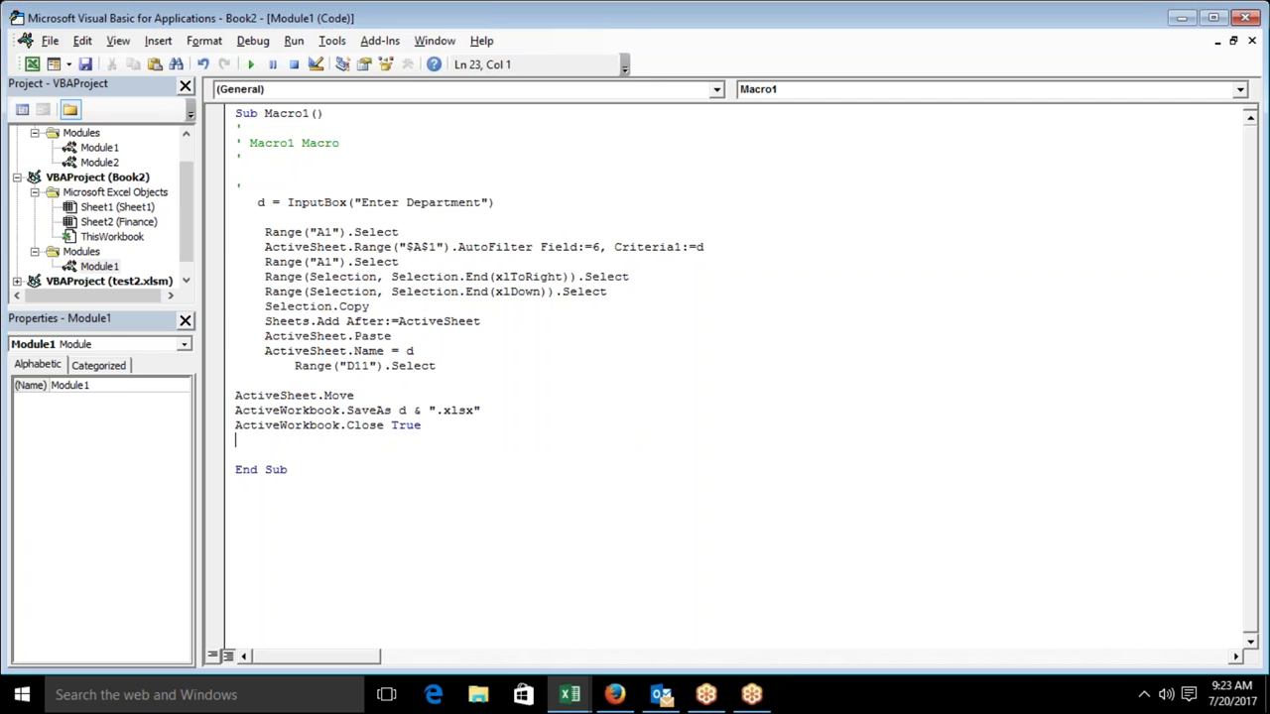
key("alt+F11")
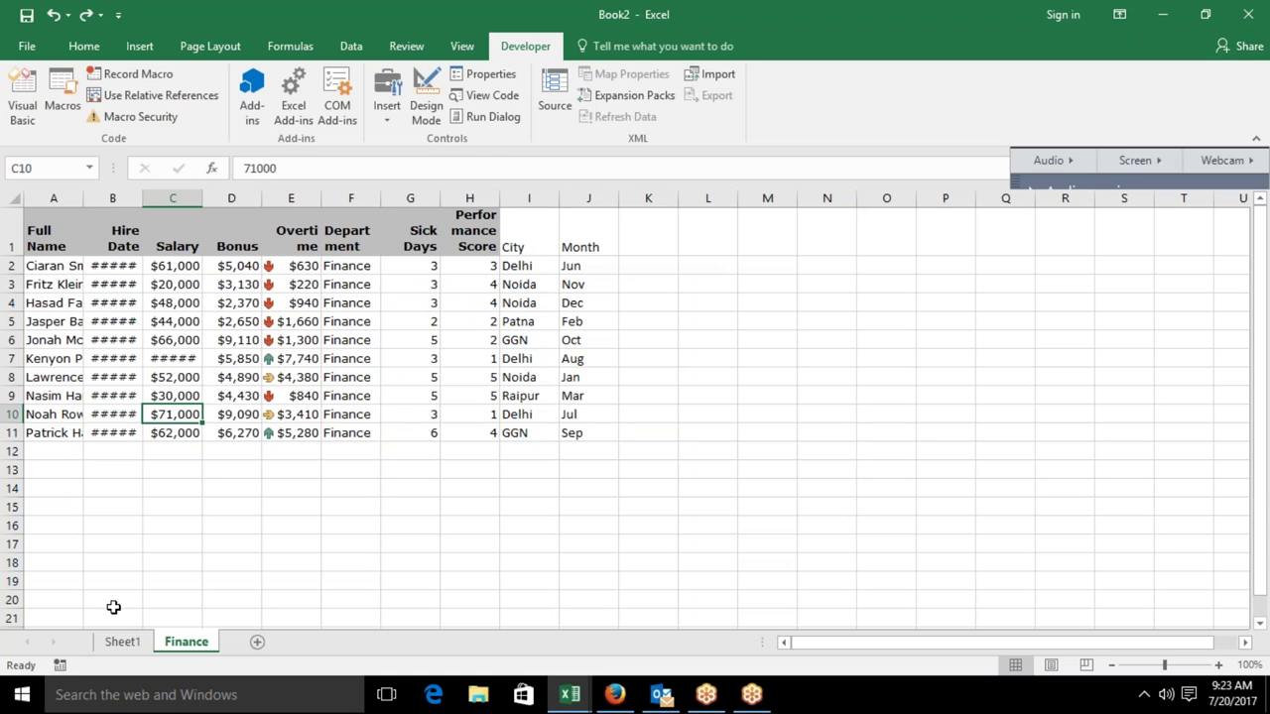
Run Macro1 from Sheet1 with IT as the department, producing the saved IT workbook.
left_click(123, 642)
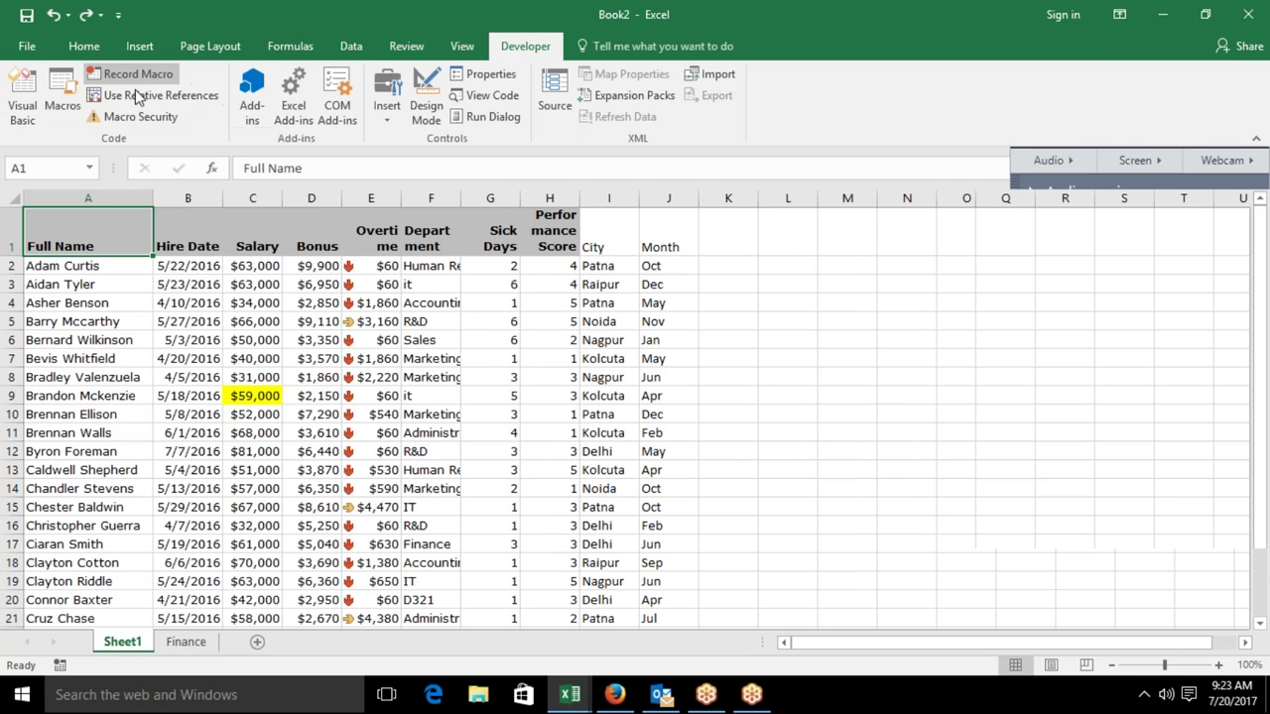
left_click(71, 104)
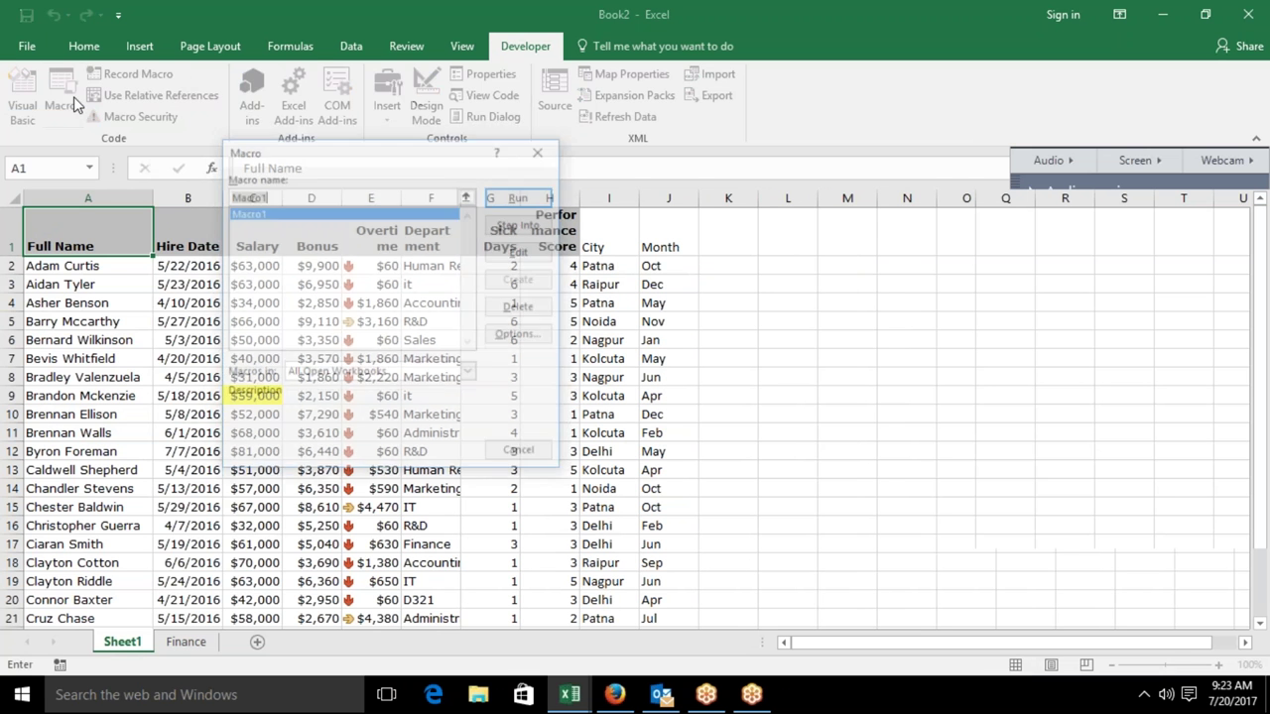
left_click(517, 198)
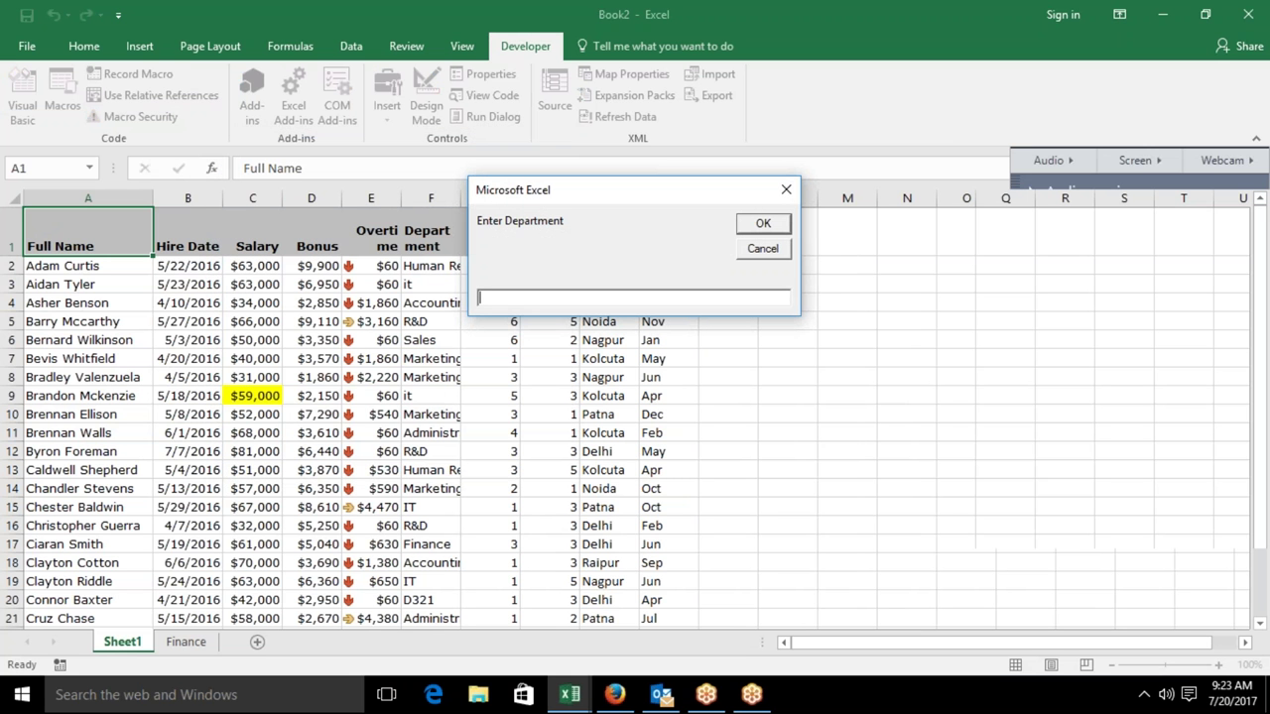
type("IT")
left_click(763, 225)
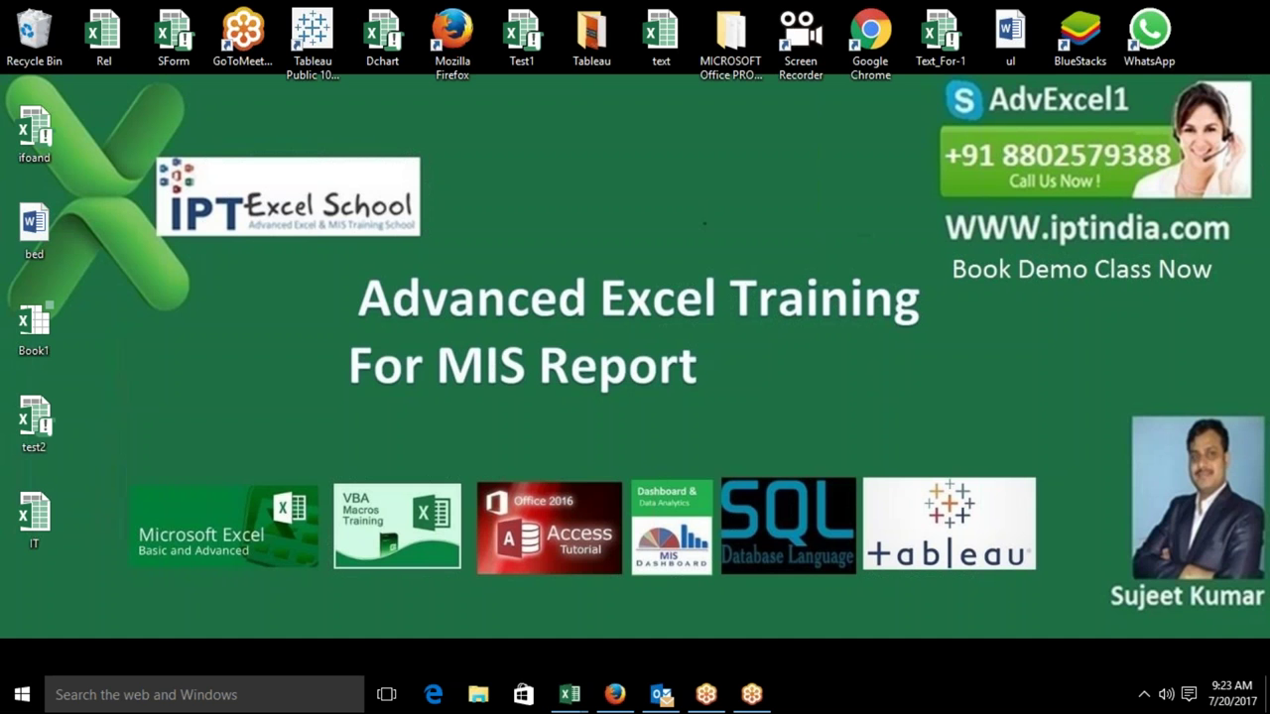
Open the IT.xlsx workbook from the desktop.
double_click(39, 523)
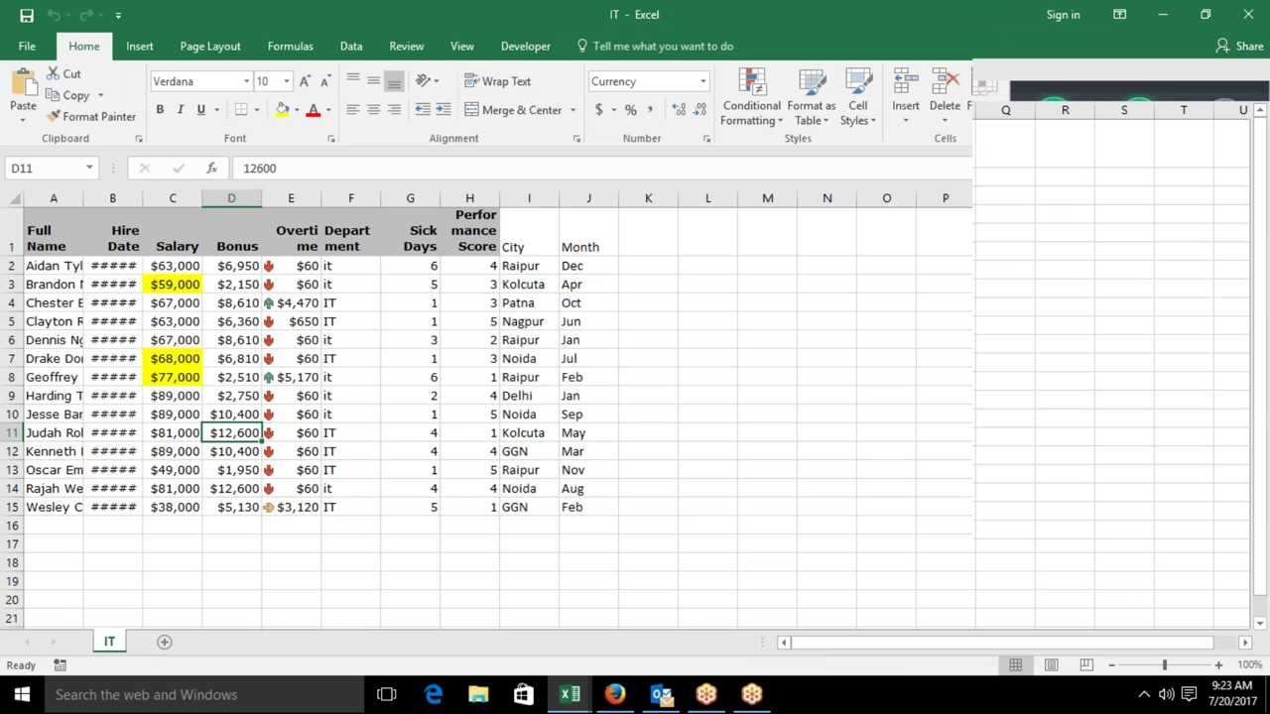
Review the IT rows in A1:J15, then close the IT and test2 workbooks.
left_click_drag(58, 230, 567, 503)
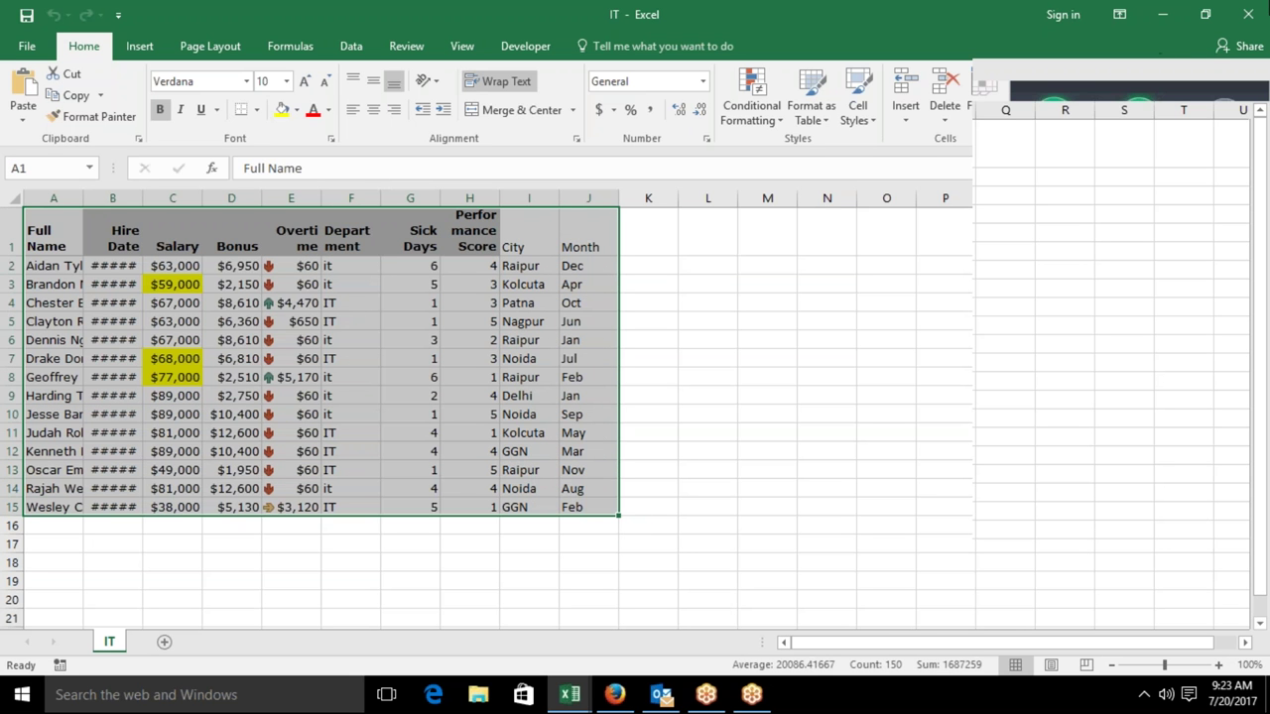
left_click(1251, 14)
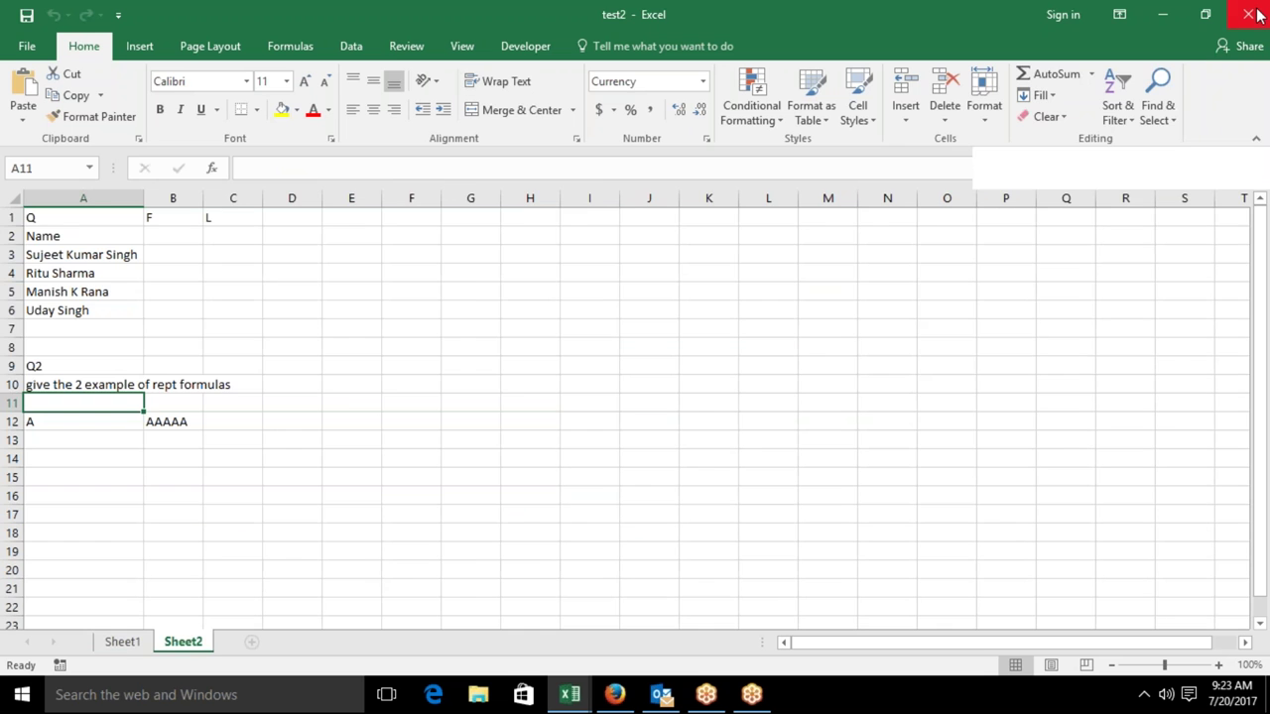
left_click(1251, 14)
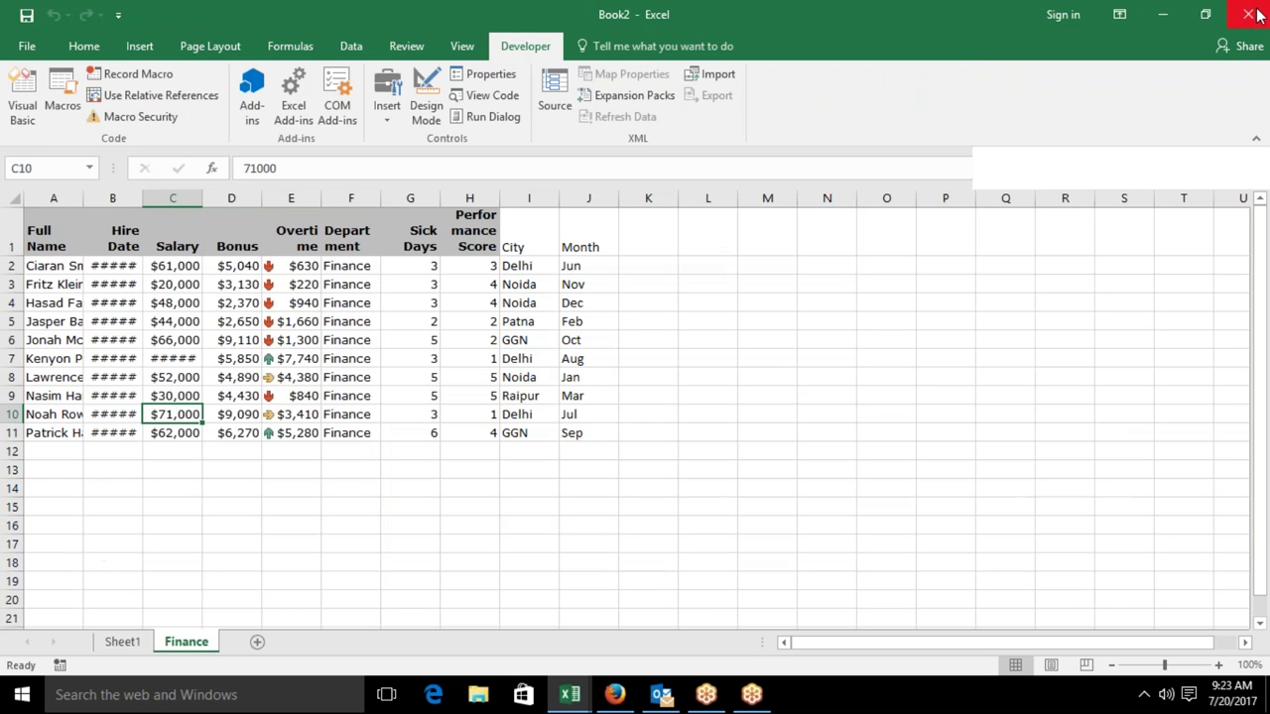
mouse_move(570, 694)
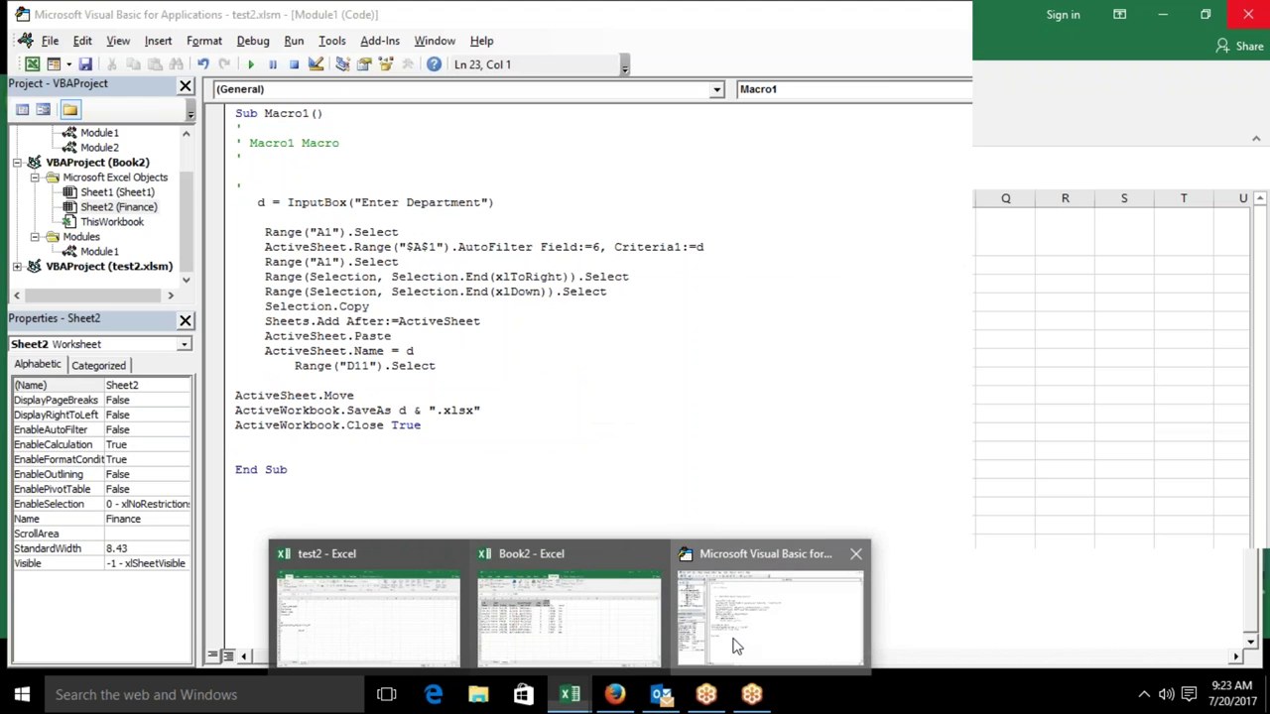
In the VBA editor, remove the extra indent before Macro1's Range("D11").Select line.
left_click(734, 634)
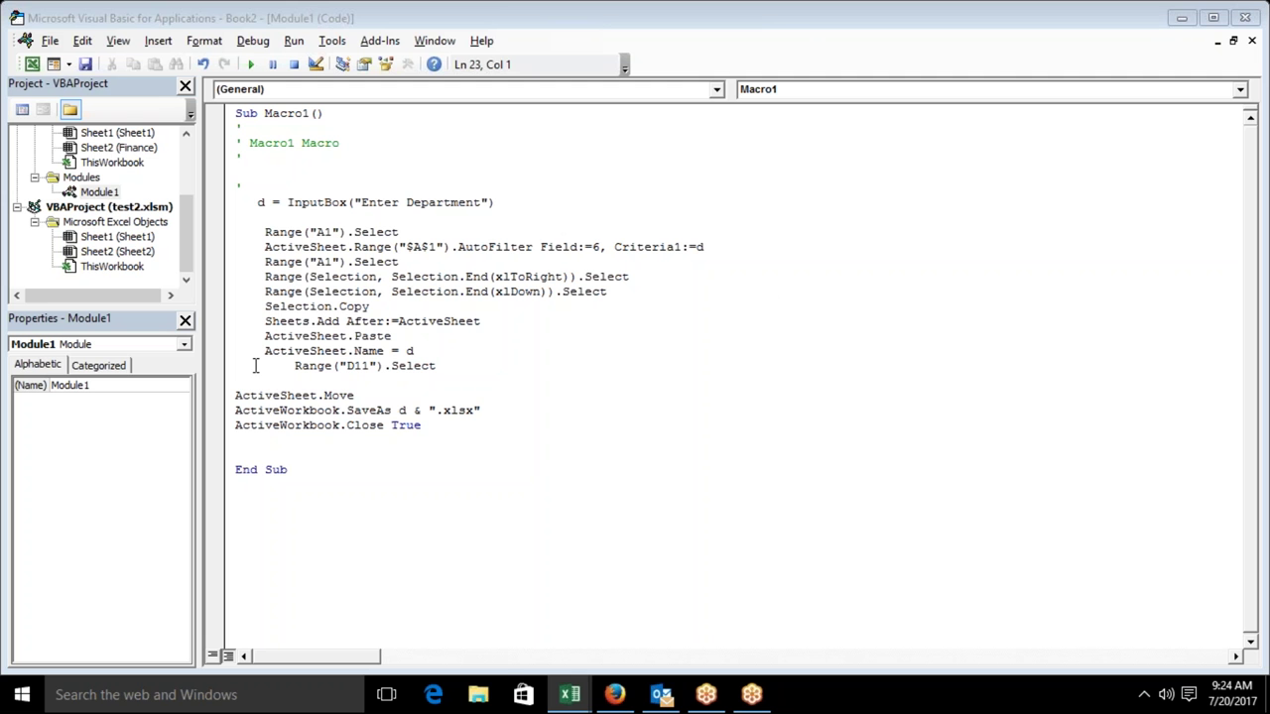
left_click(293, 366)
key("BackSpace")
key("BackSpace")
key("BackSpace")
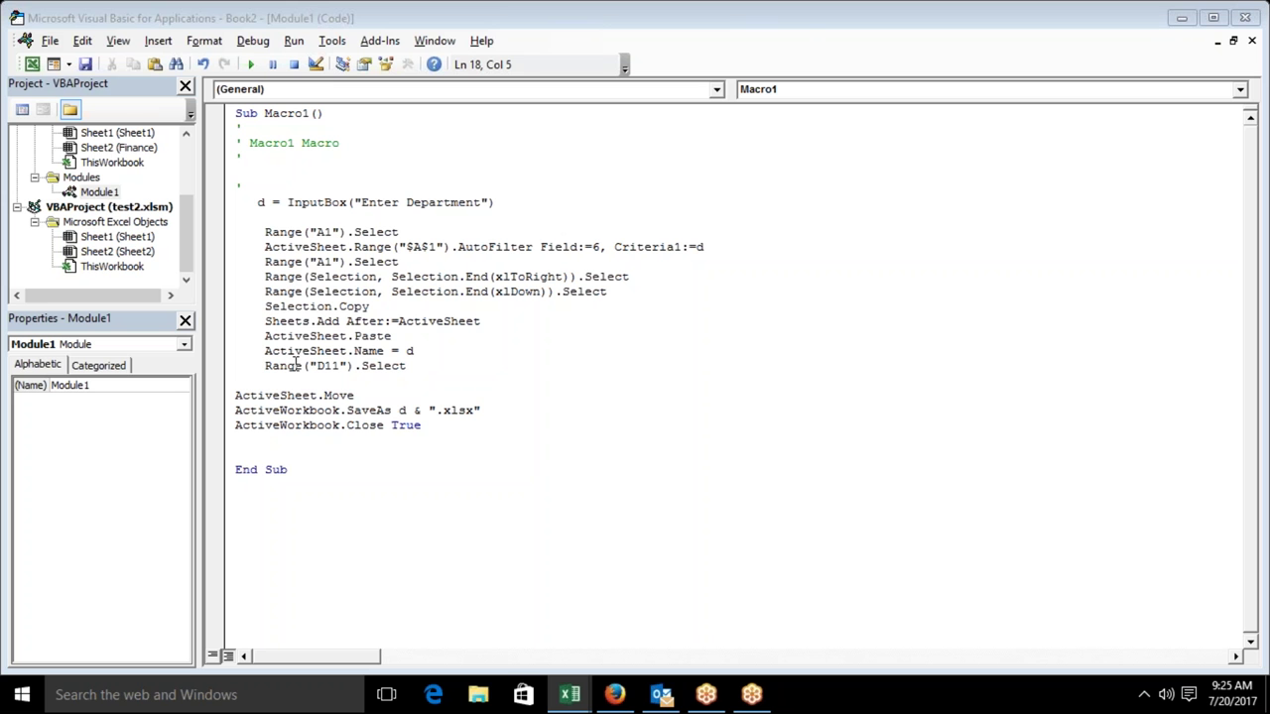
left_click(332, 322)
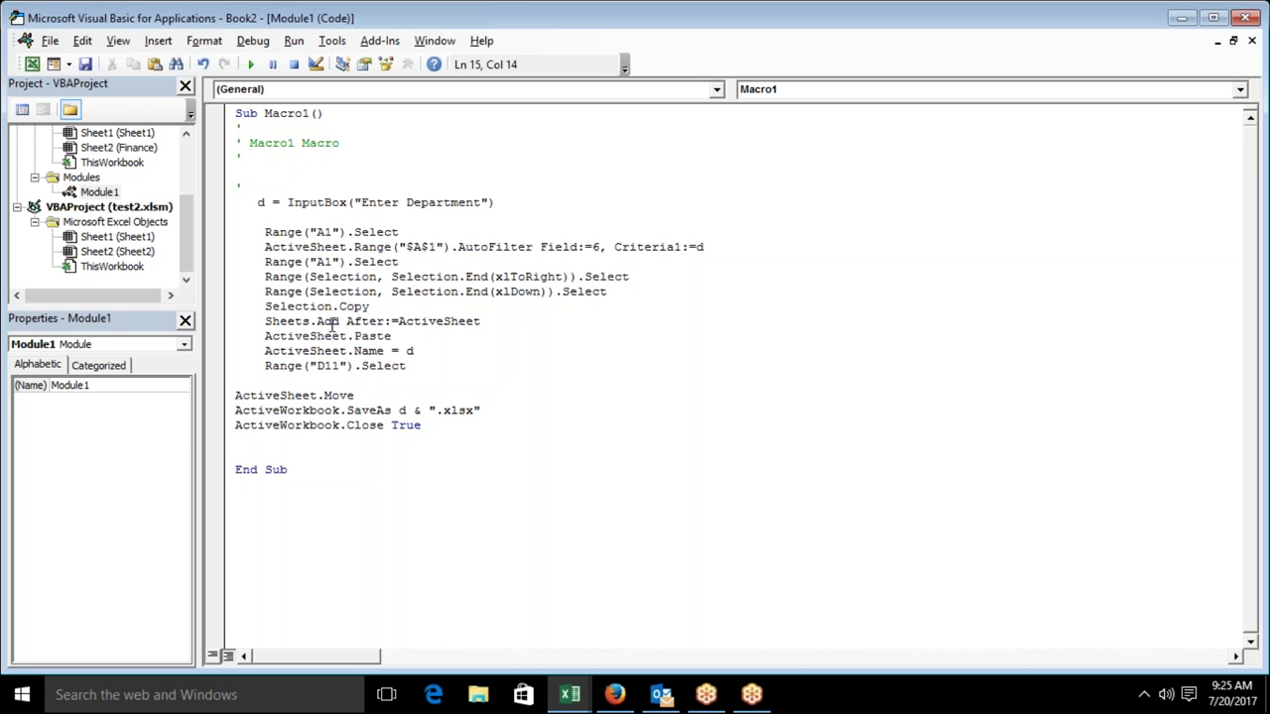
Move to the end of Macro1's code and return to the Book2 workbook.
key("Down")
key("Down")
key("Down")
key("alt+Tab")
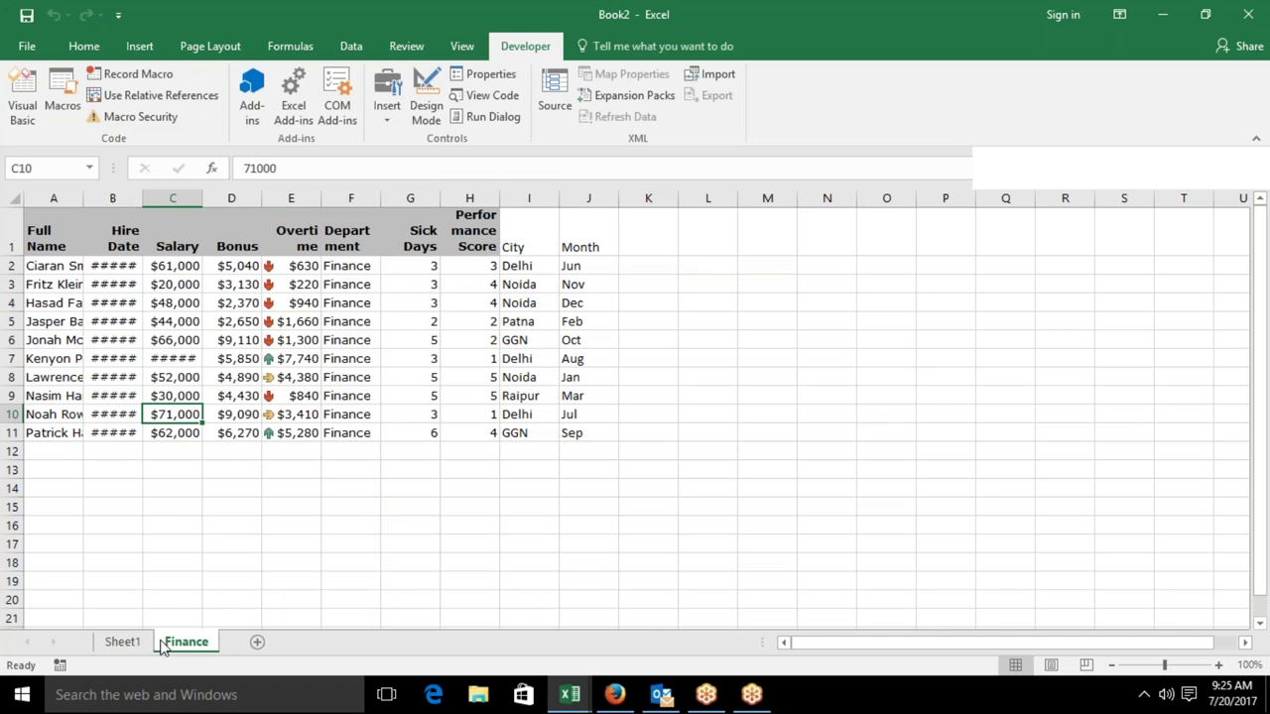
Delete the Finance sheet from Book2 and clear the copy marquee.
right_click(161, 645)
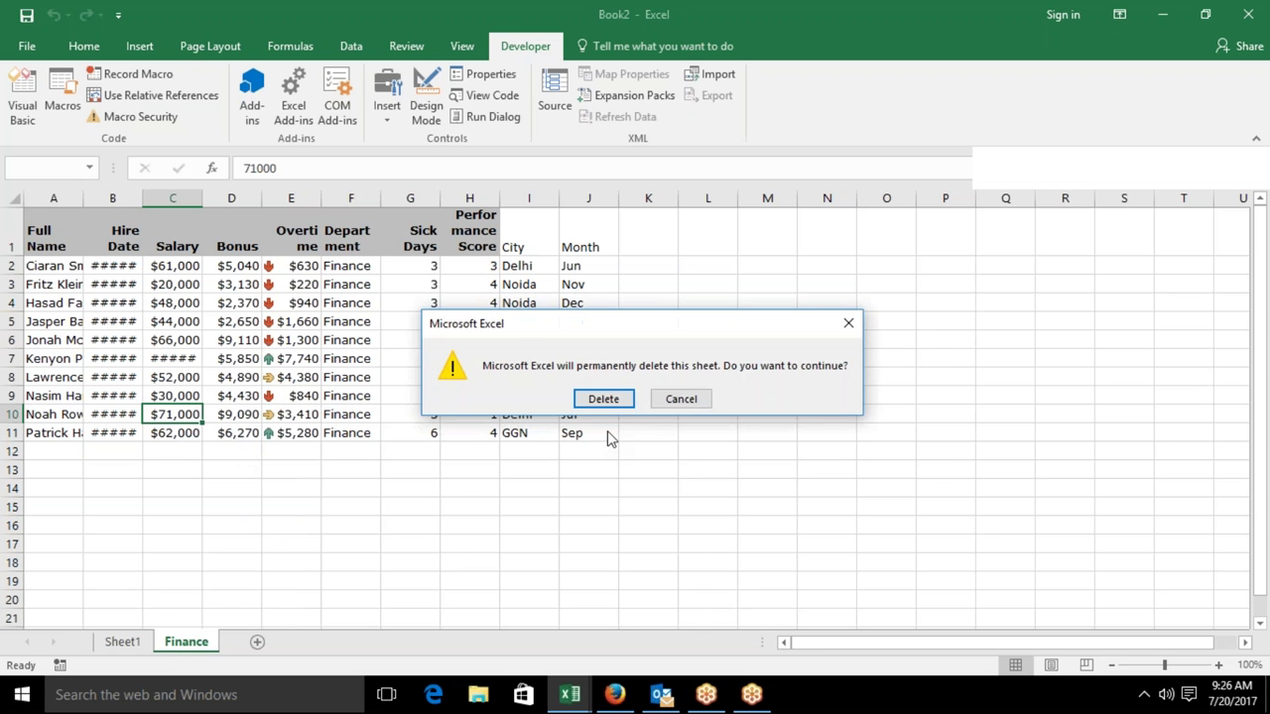
left_click(605, 398)
key("Escape")
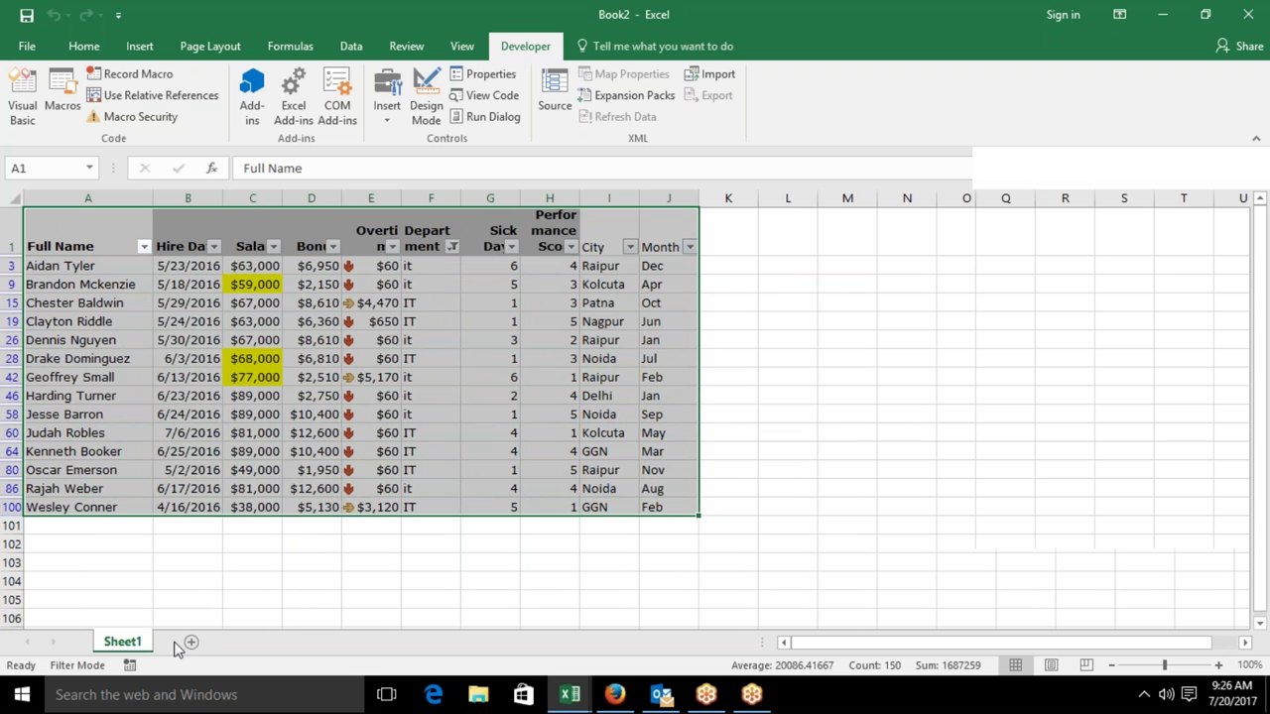
Turn off Sheet1's filter and autofit the Department column F.
key("ctrl+shift+l")
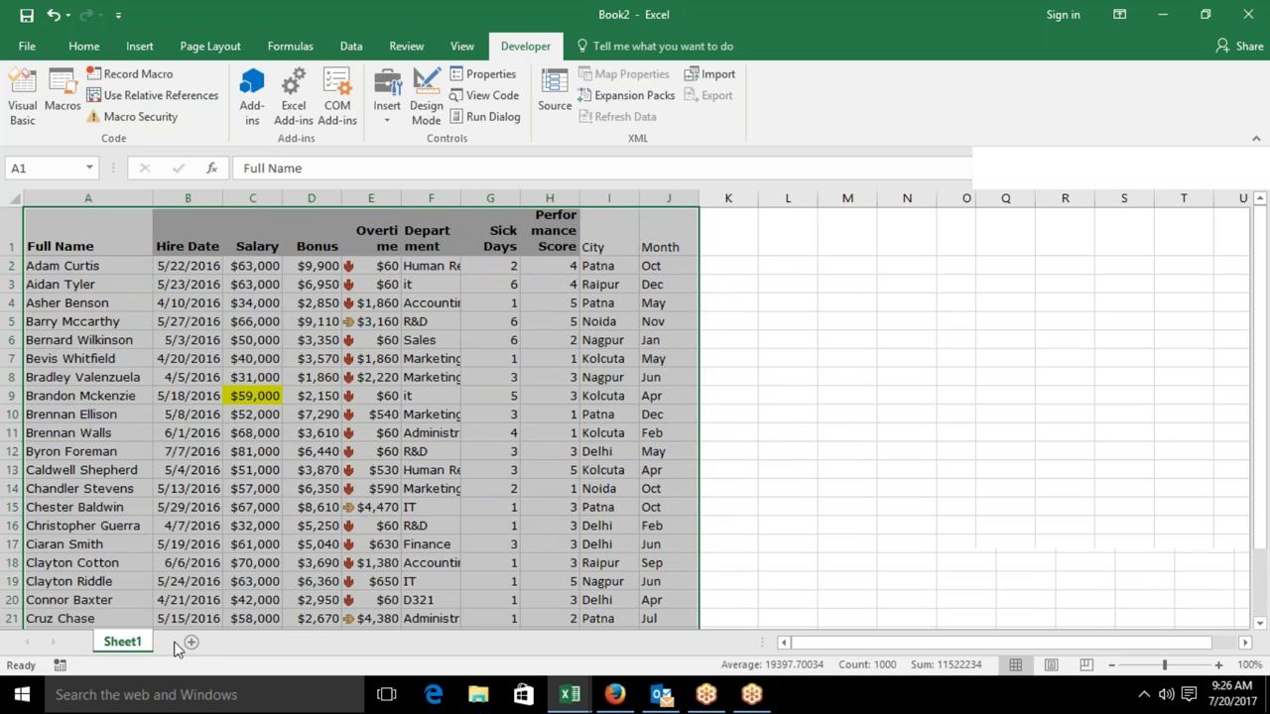
left_click(416, 488)
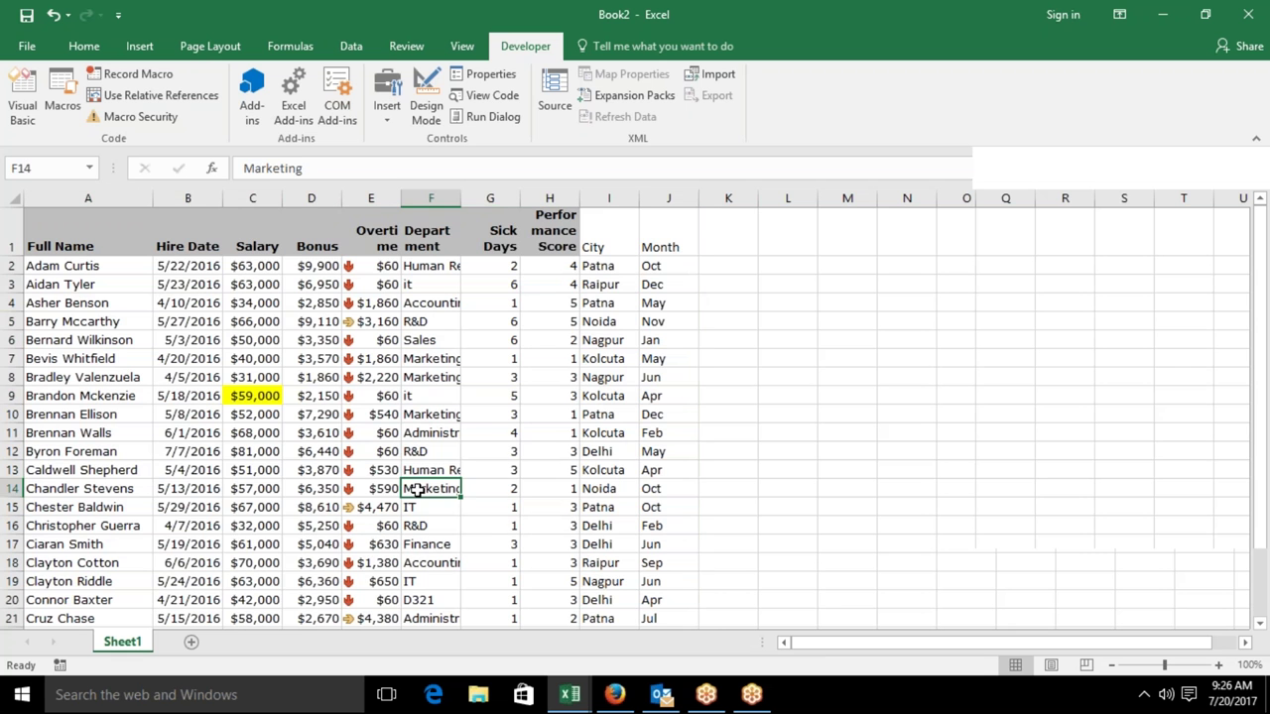
left_click(448, 395)
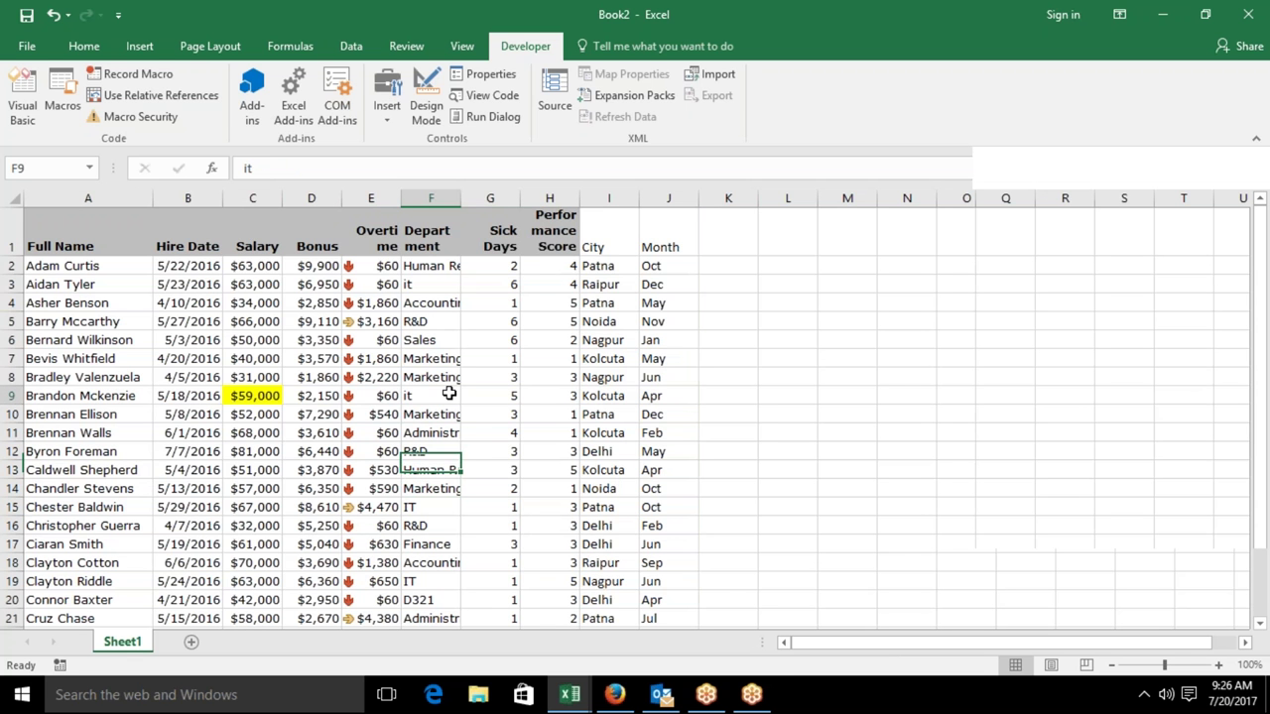
double_click(463, 198)
left_click(460, 198)
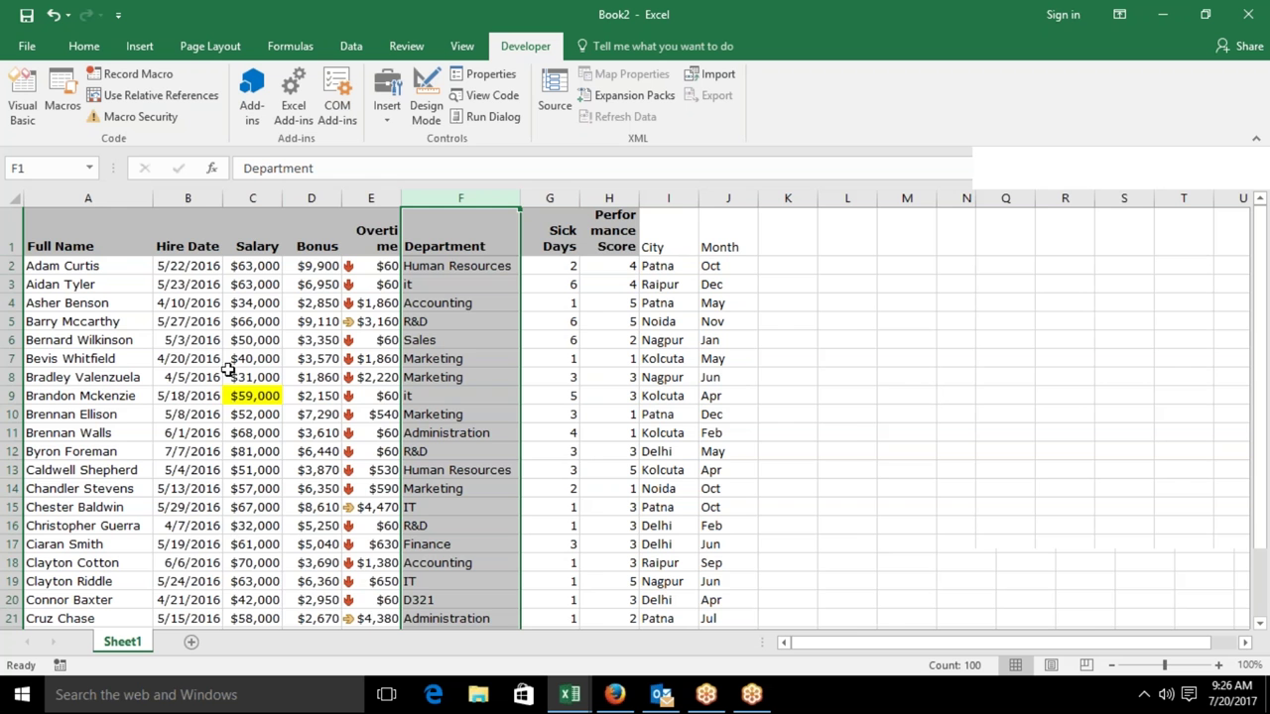
Add a blank Sheet4, copy Sheet1's Department column, and open the Record Macro dialog.
left_click(189, 645)
left_click(109, 646)
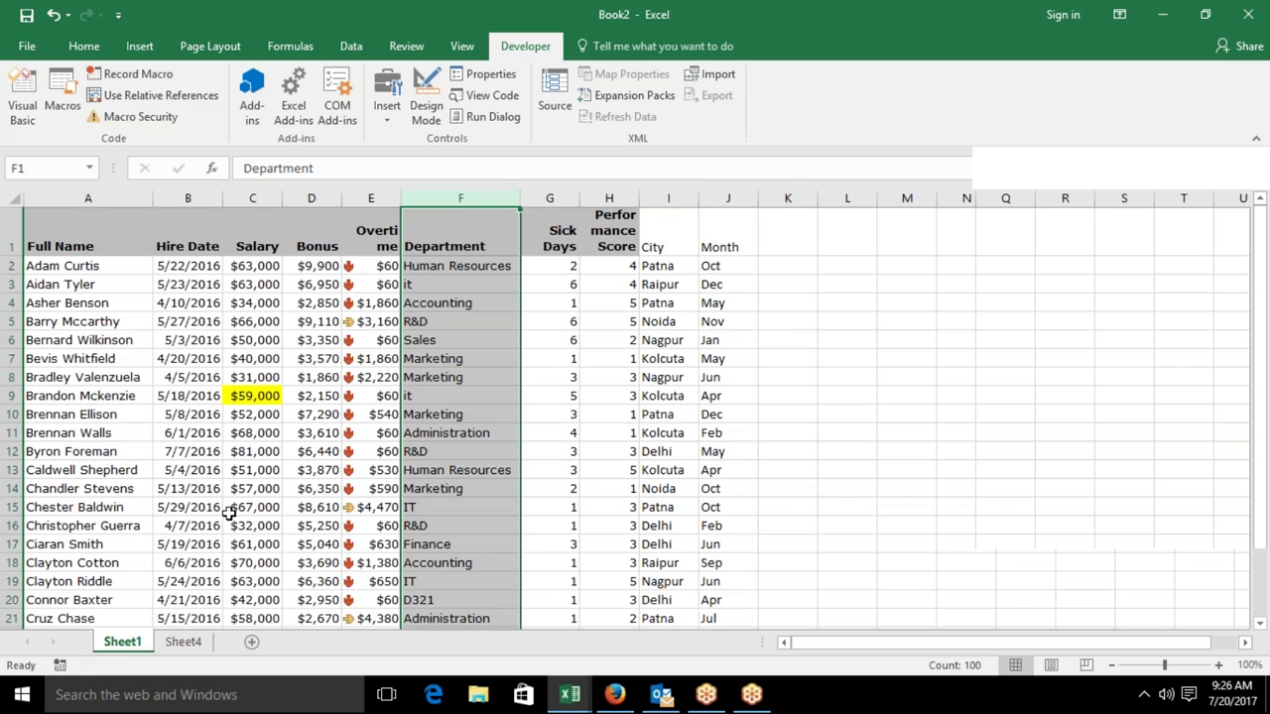
key("ctrl+c")
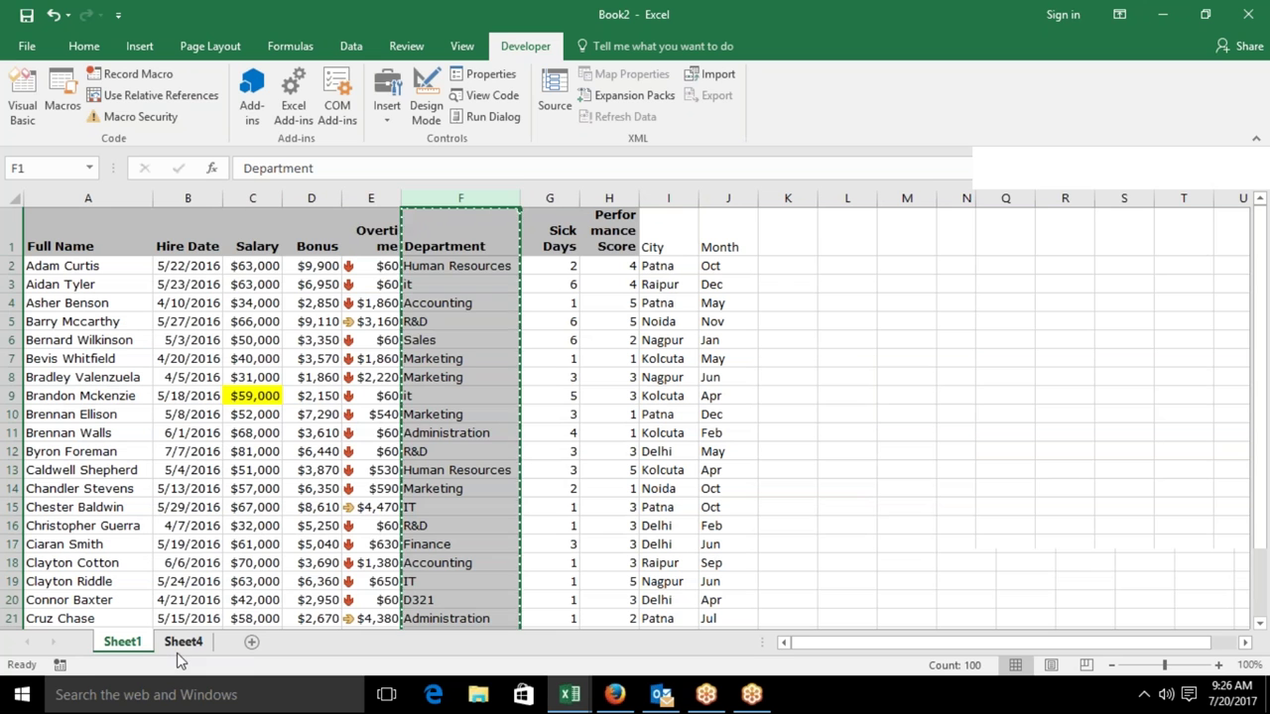
left_click(59, 664)
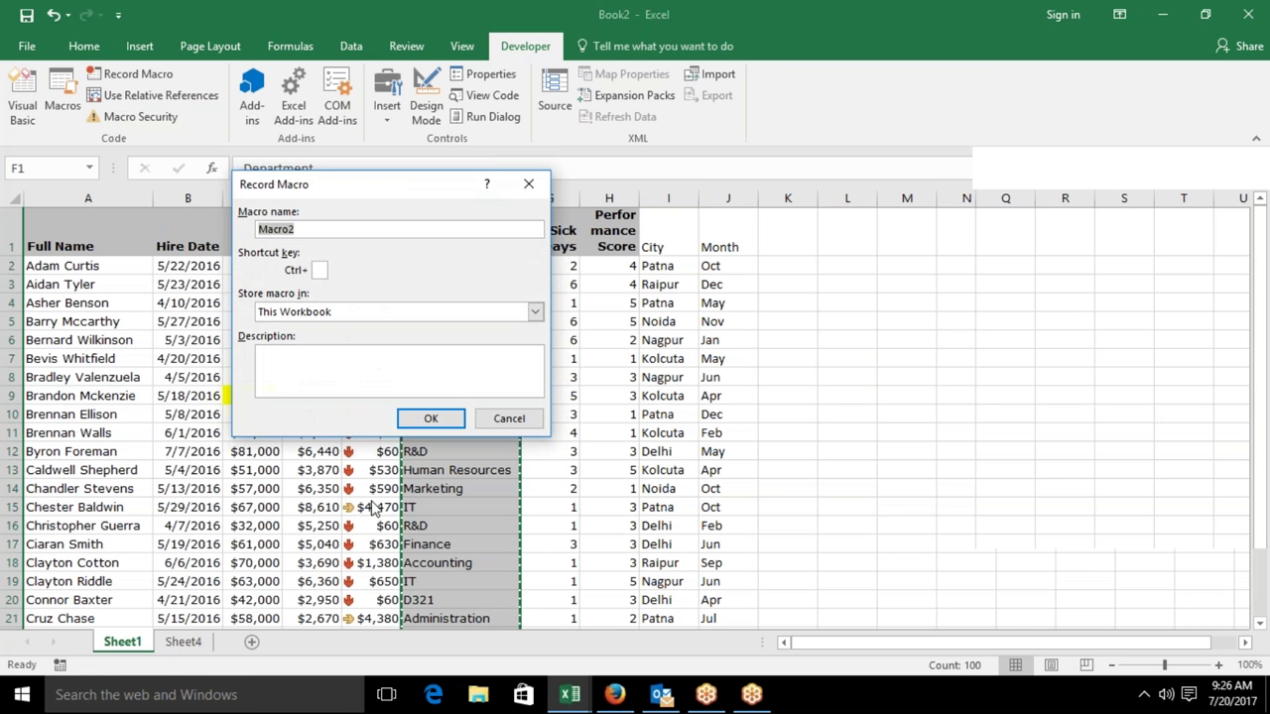
Start recording Macro2 in this workbook and switch to the empty Sheet4.
left_click(426, 419)
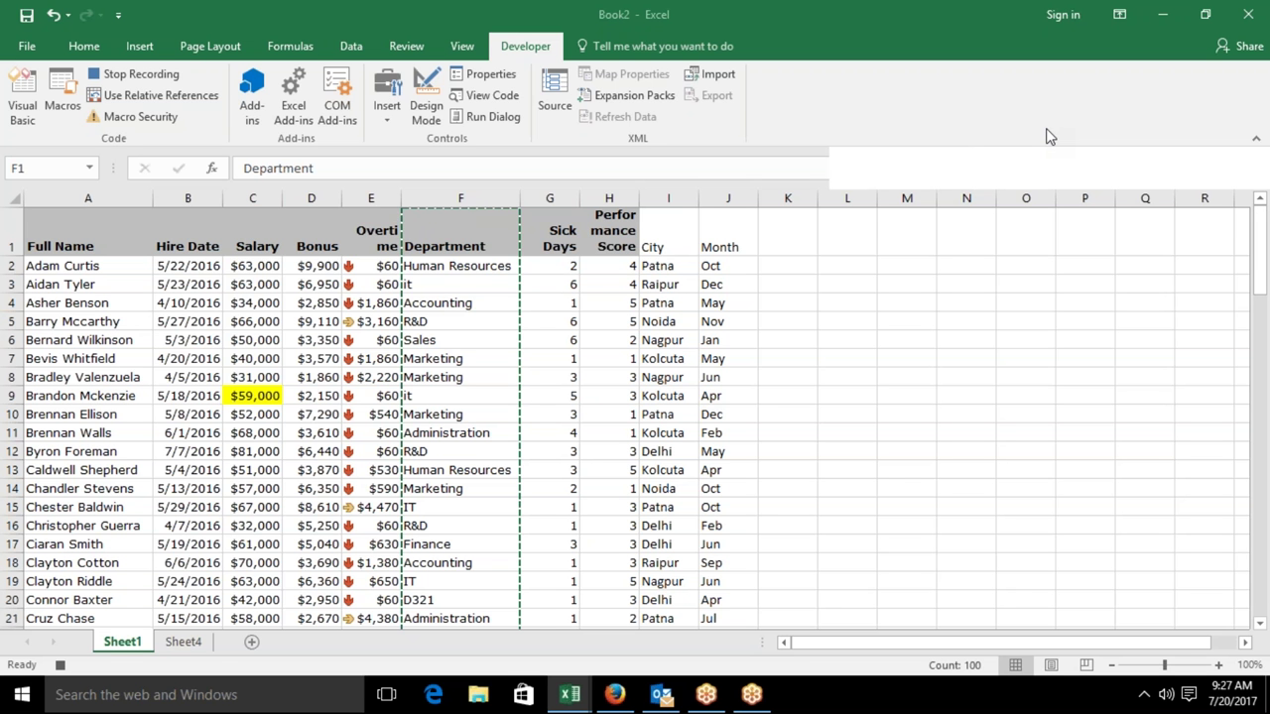
left_click(174, 646)
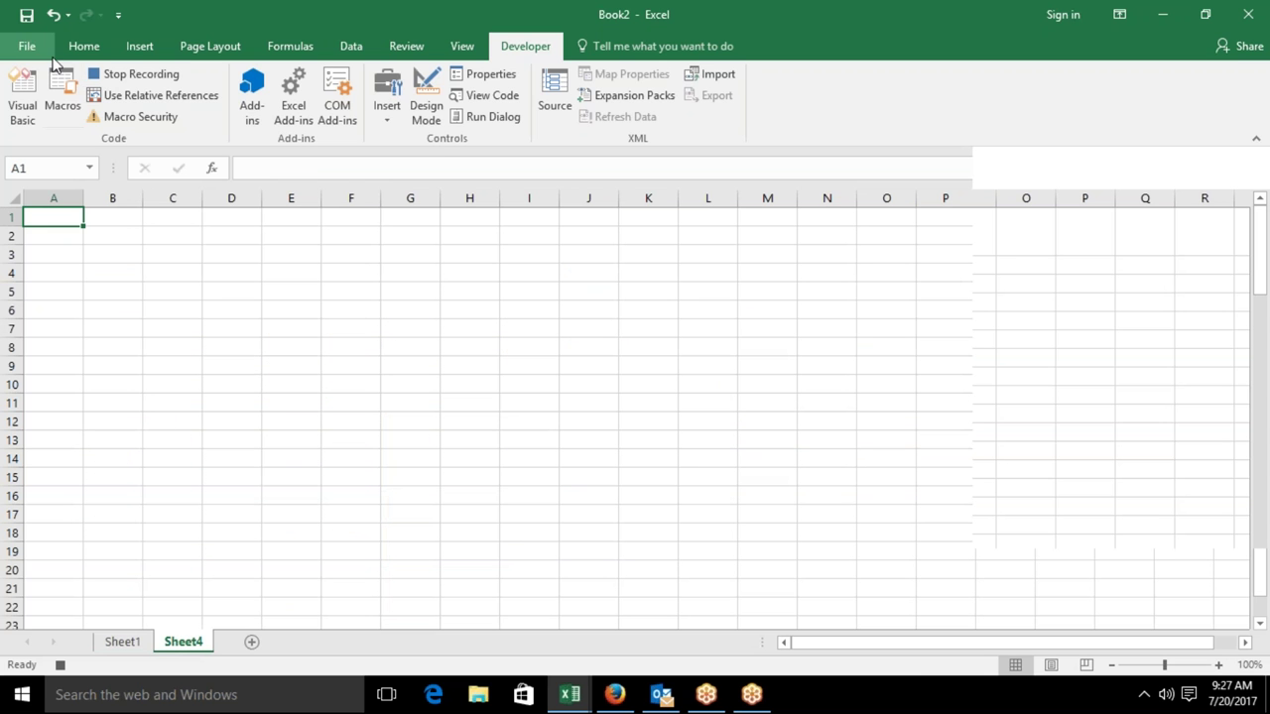
Paste the copied departments as values into Sheet4 column A.
left_click(83, 45)
left_click(29, 120)
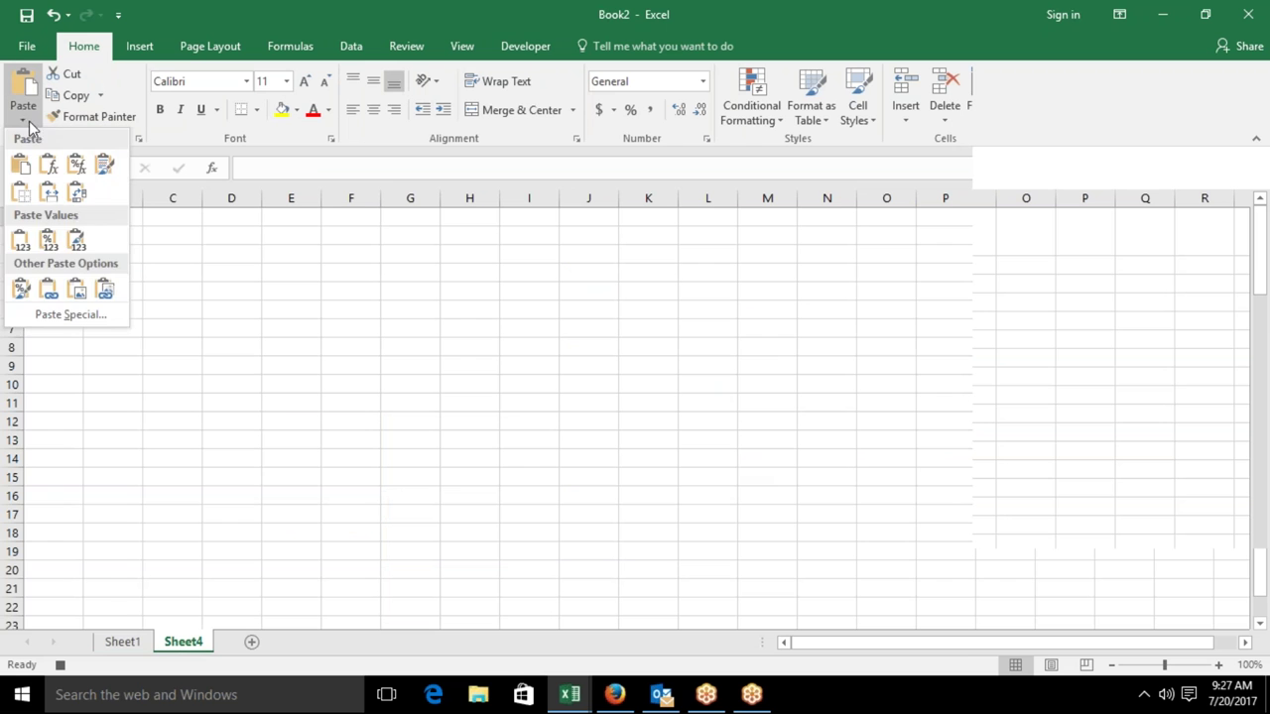
left_click(20, 240)
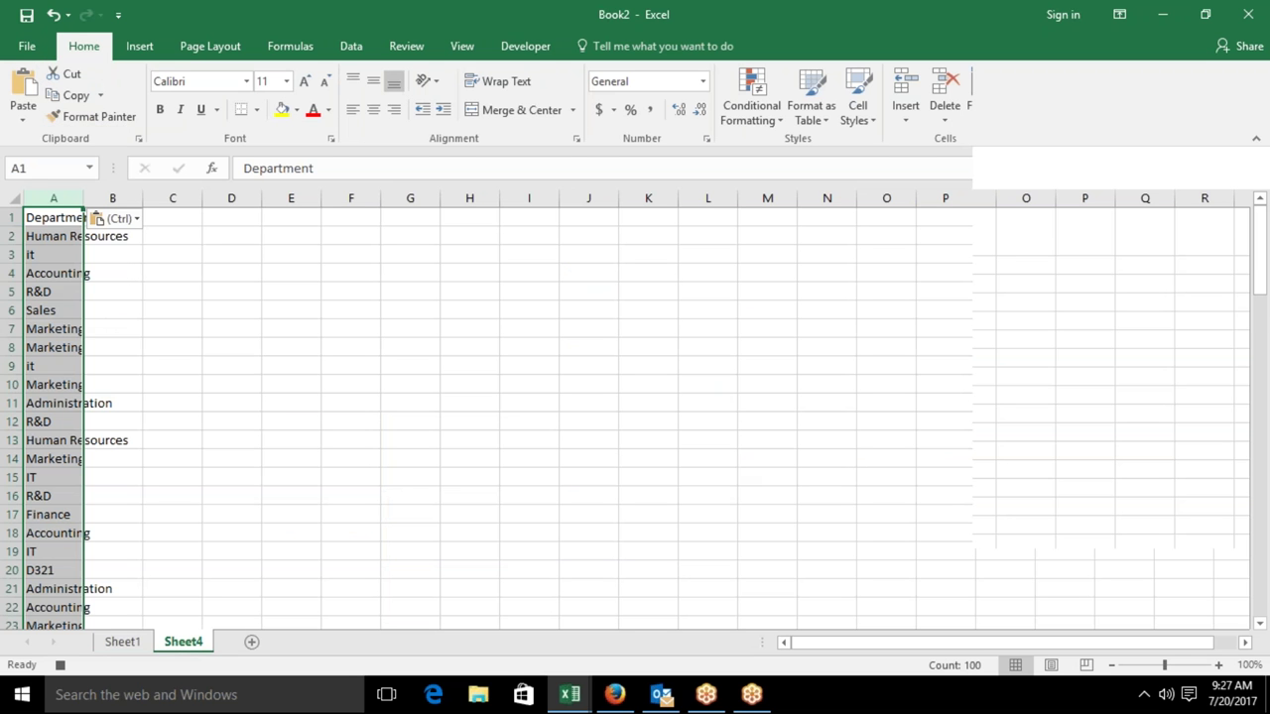
Remove duplicate values from column A, leaving 14 unique departments.
left_click(361, 50)
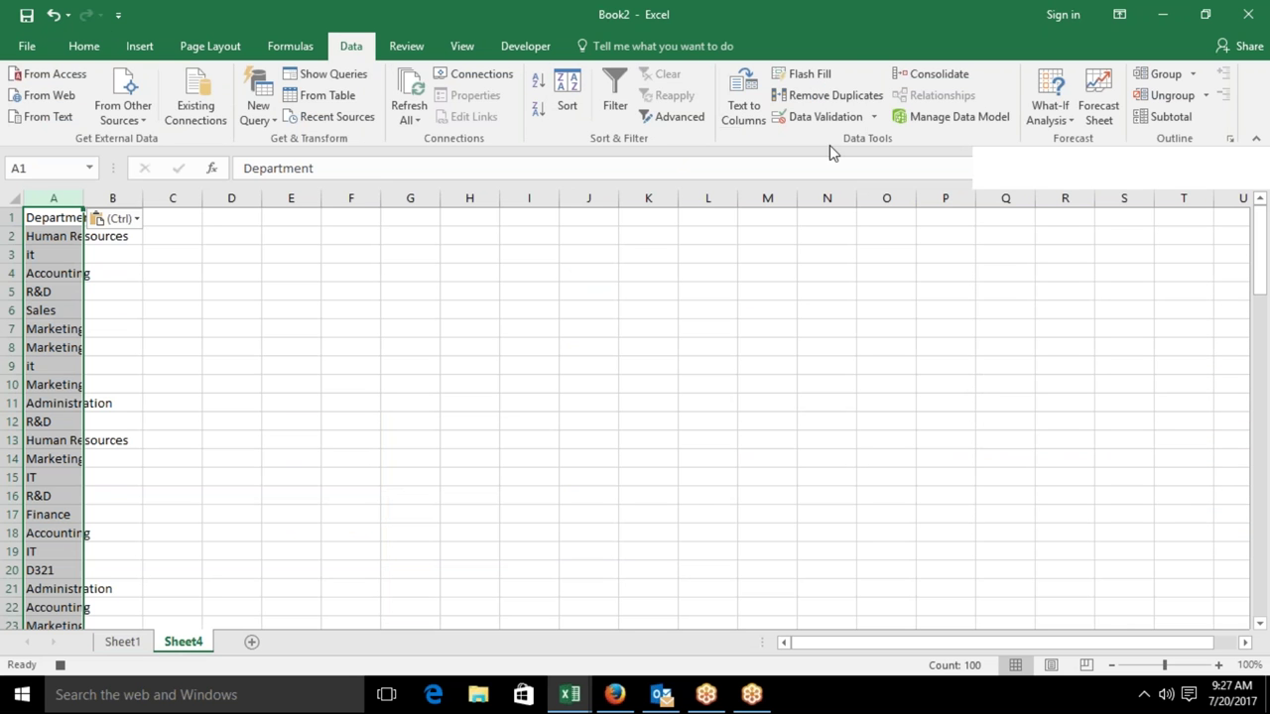
left_click(782, 94)
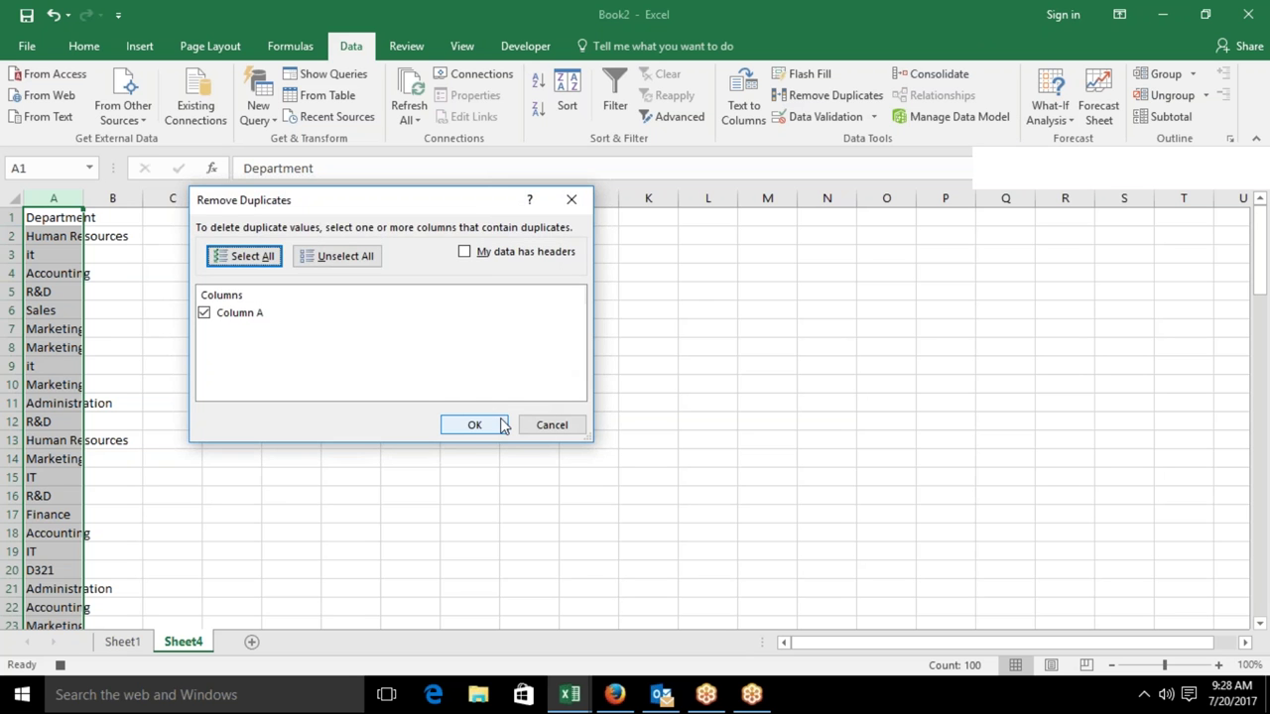
left_click(479, 428)
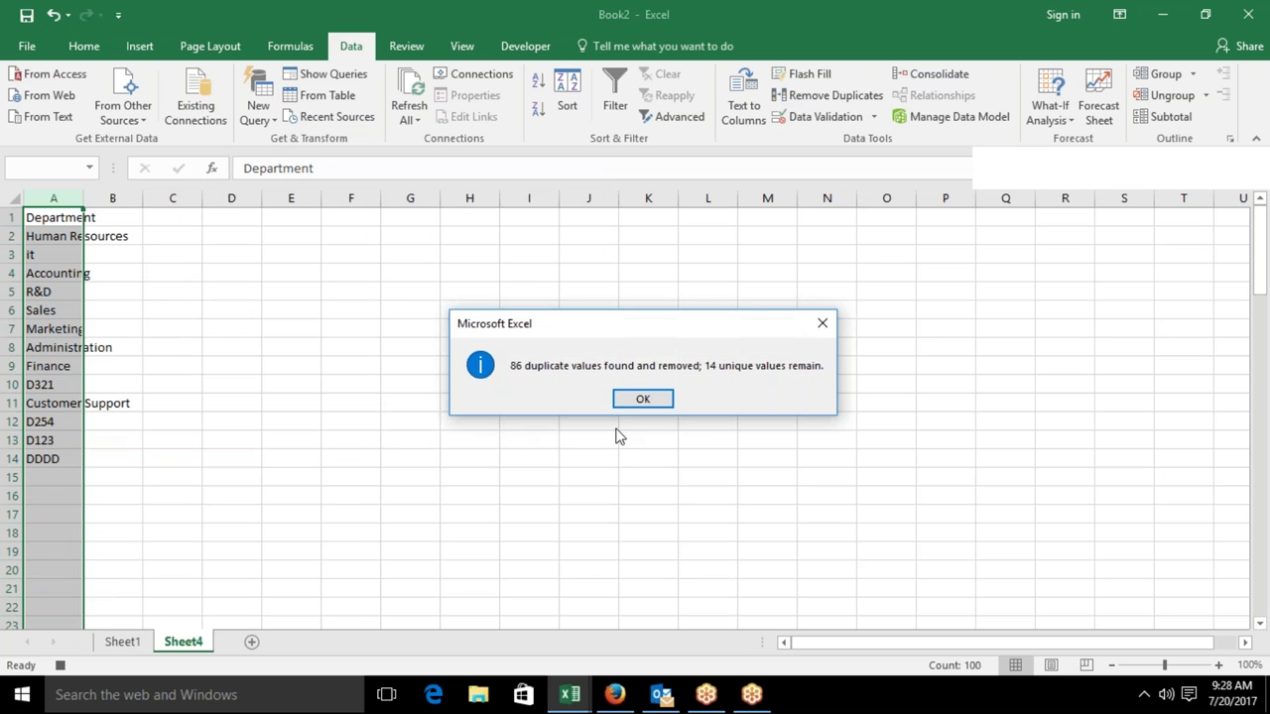
left_click(642, 400)
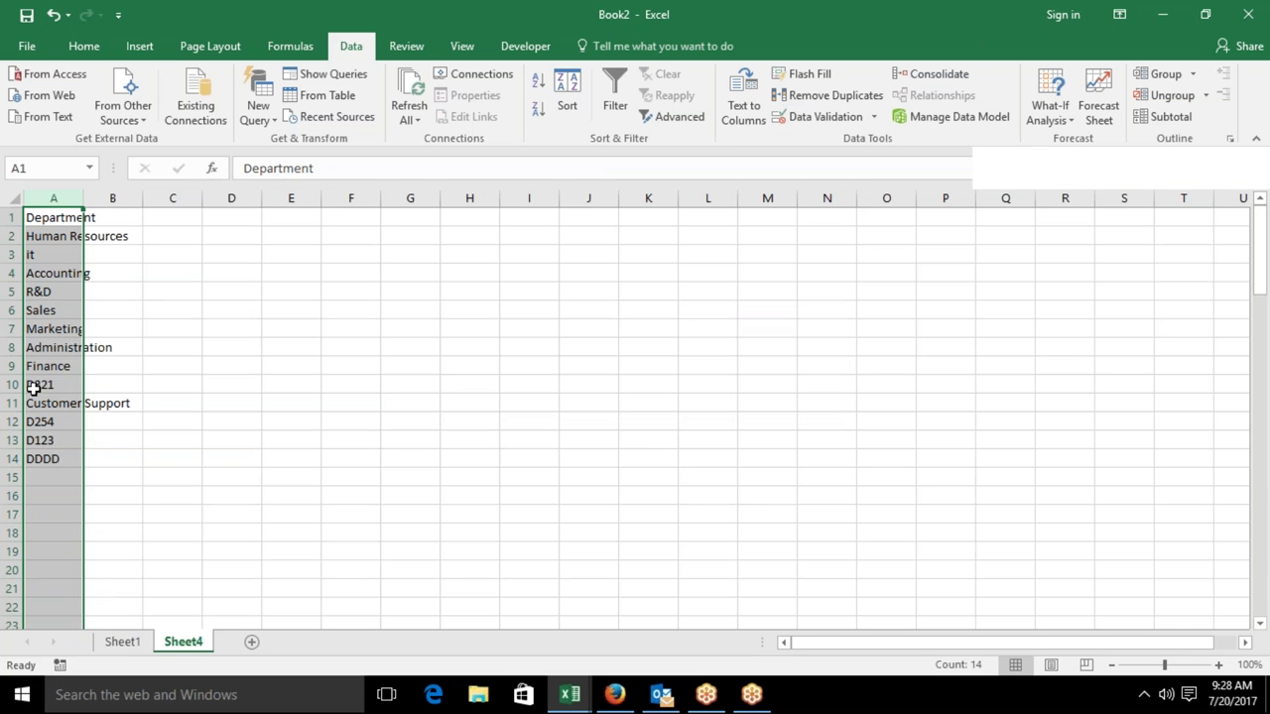
Select the unique departments A2:A14 and view Macro2's recorded code in the VBA editor.
left_click(60, 255)
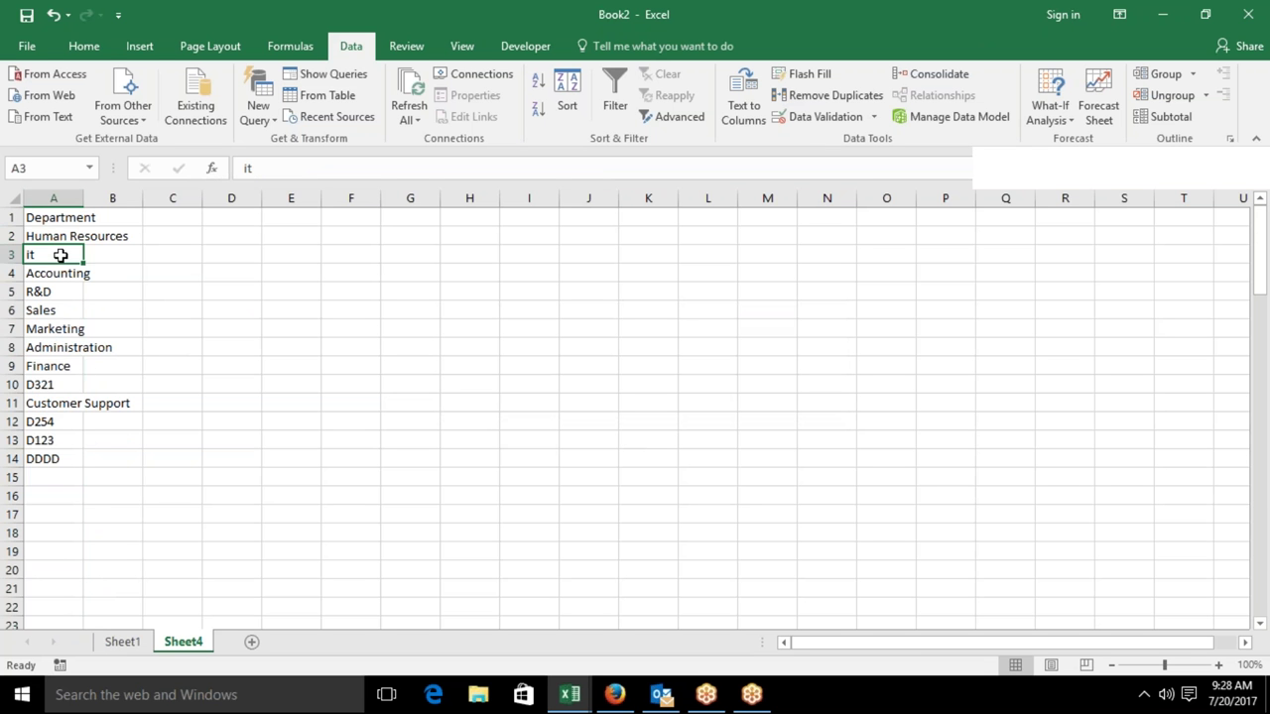
key("ctrl+shift+Down")
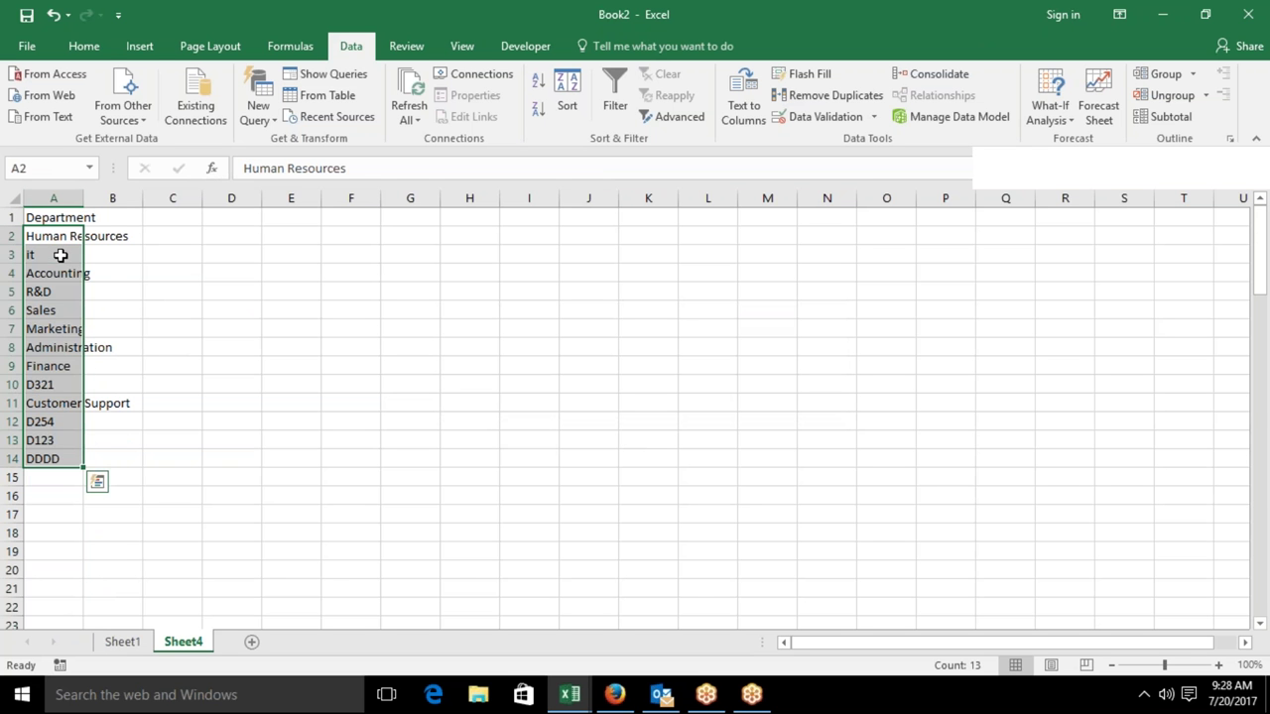
key("alt+F11")
left_click(235, 618)
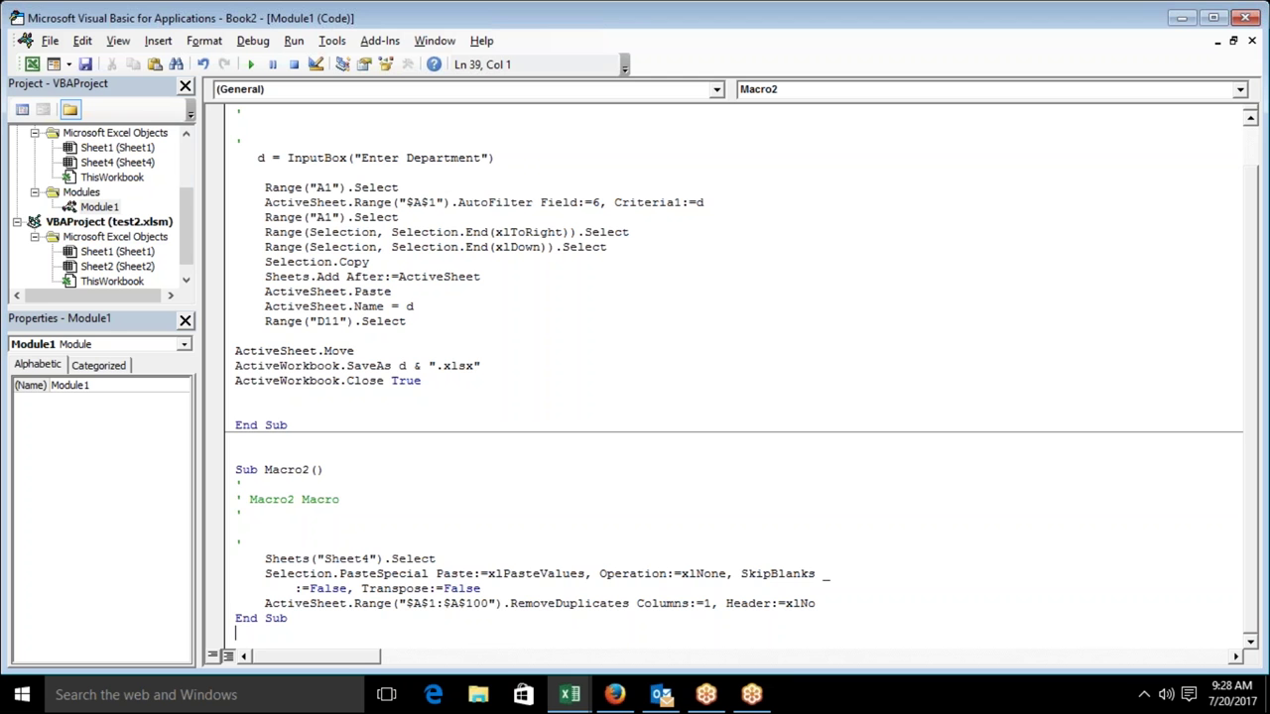
left_click(236, 603)
key("alt+F11")
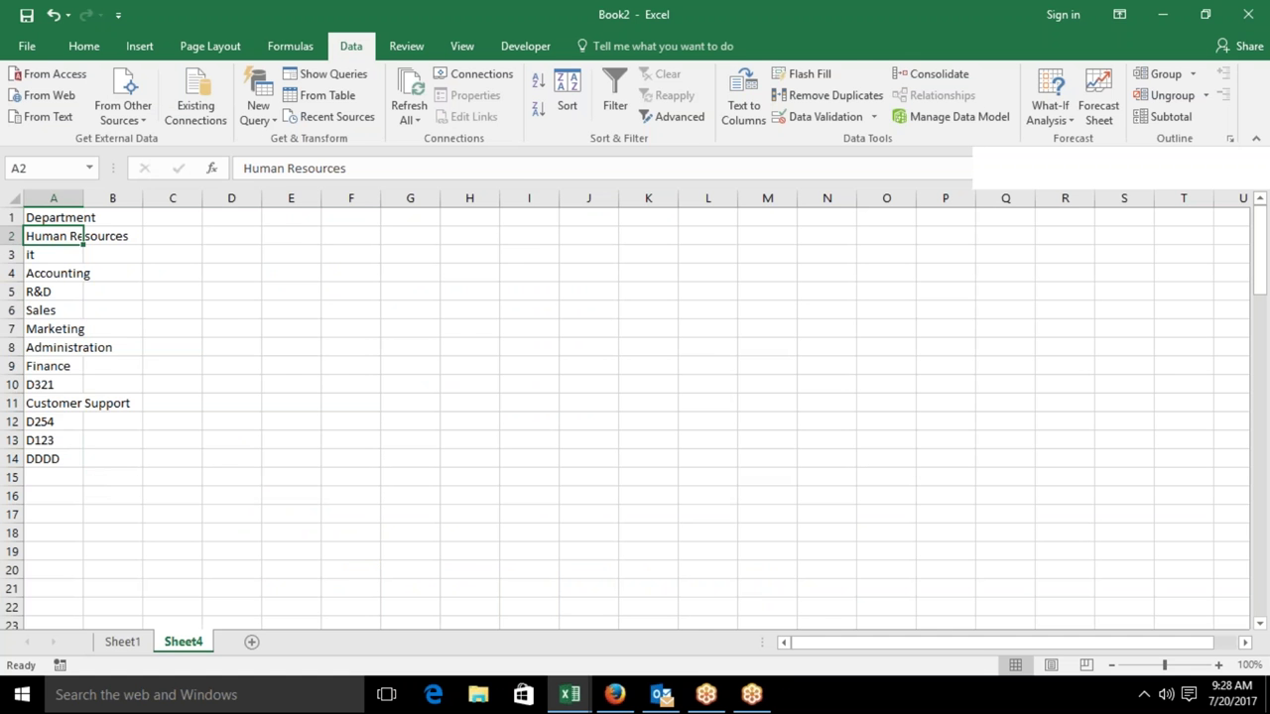
key("alt+F11")
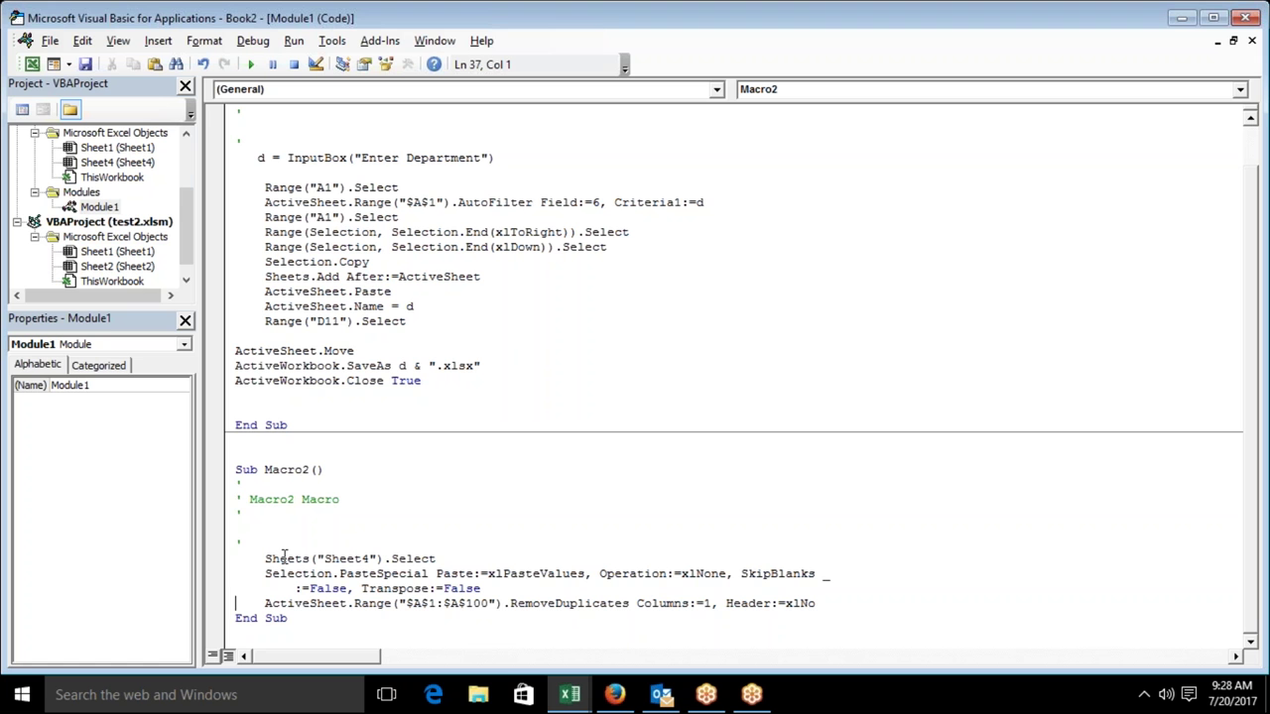
Delete the Sheets("Sheet4").Select and PasteSpecial lines from Macro2.
left_click(427, 602)
left_click_drag(481, 589, 262, 559)
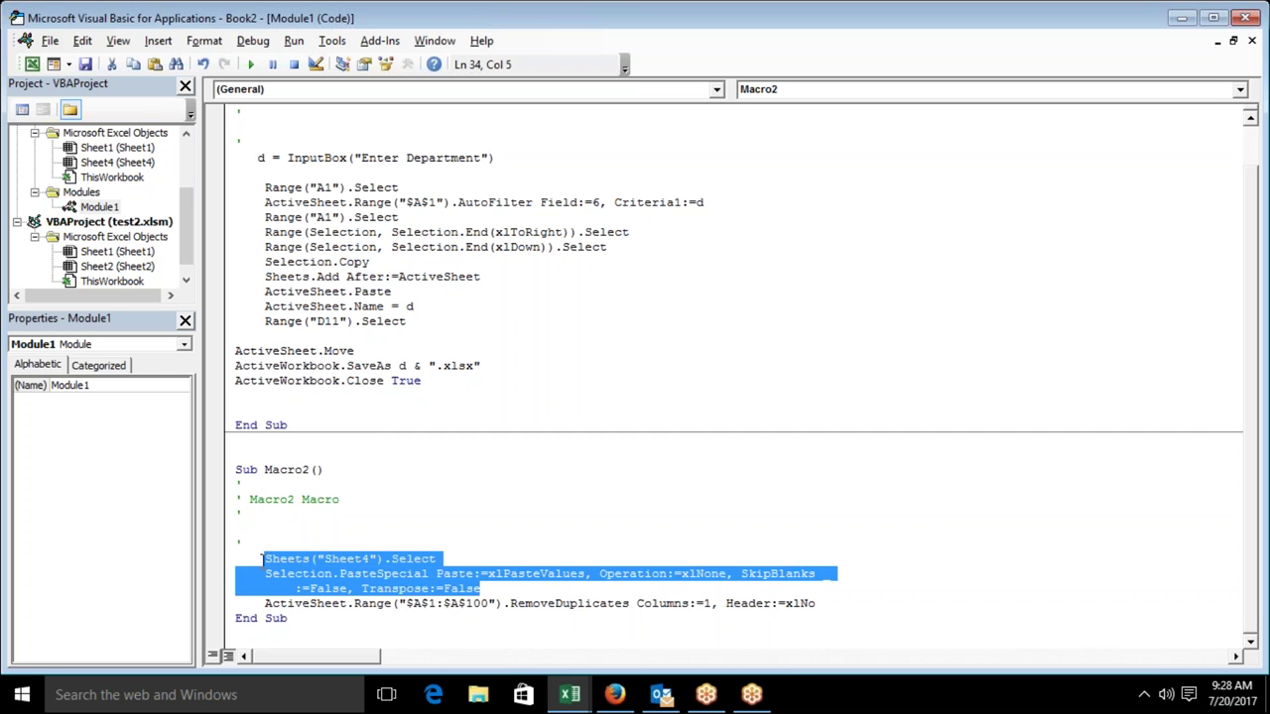
key("Delete")
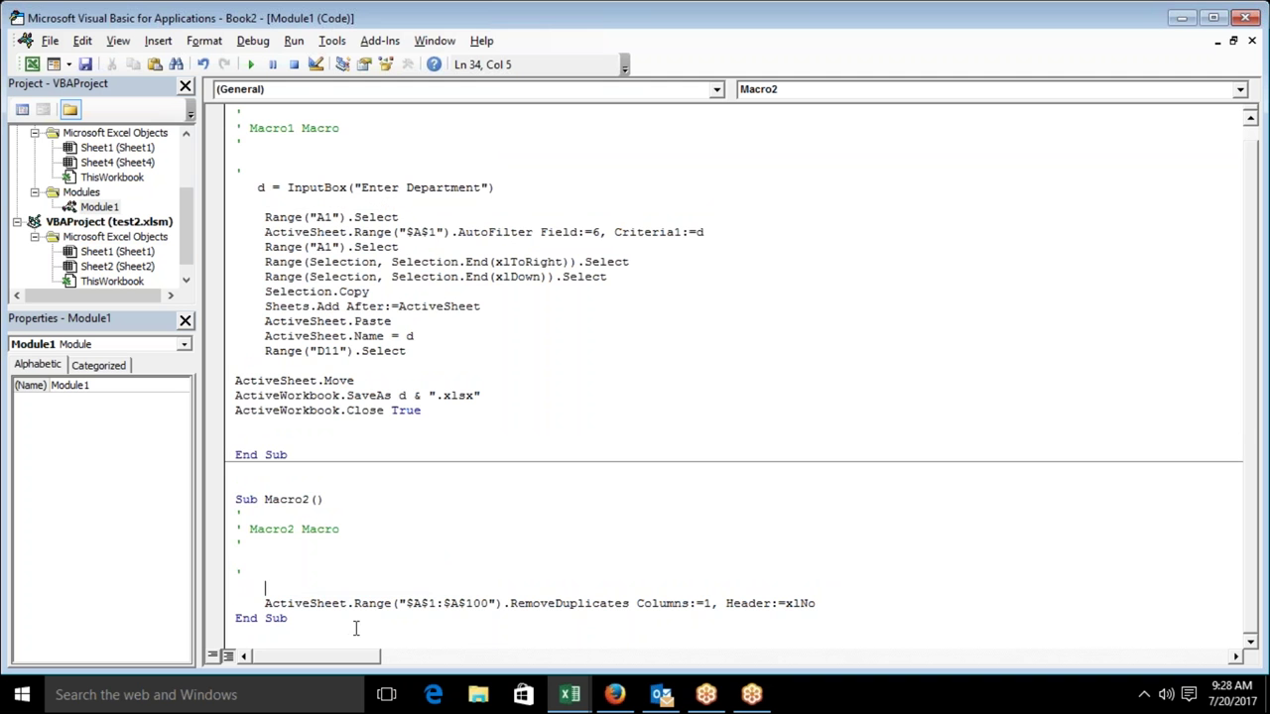
Change the RemoveDuplicates range to "A:A" so it covers all of column A.
left_click(489, 605)
key("BackSpace")
key("BackSpace")
key("BackSpace")
key("BackSpace")
key("BackSpace")
key("BackSpace")
key("BackSpace")
key("BackSpace")
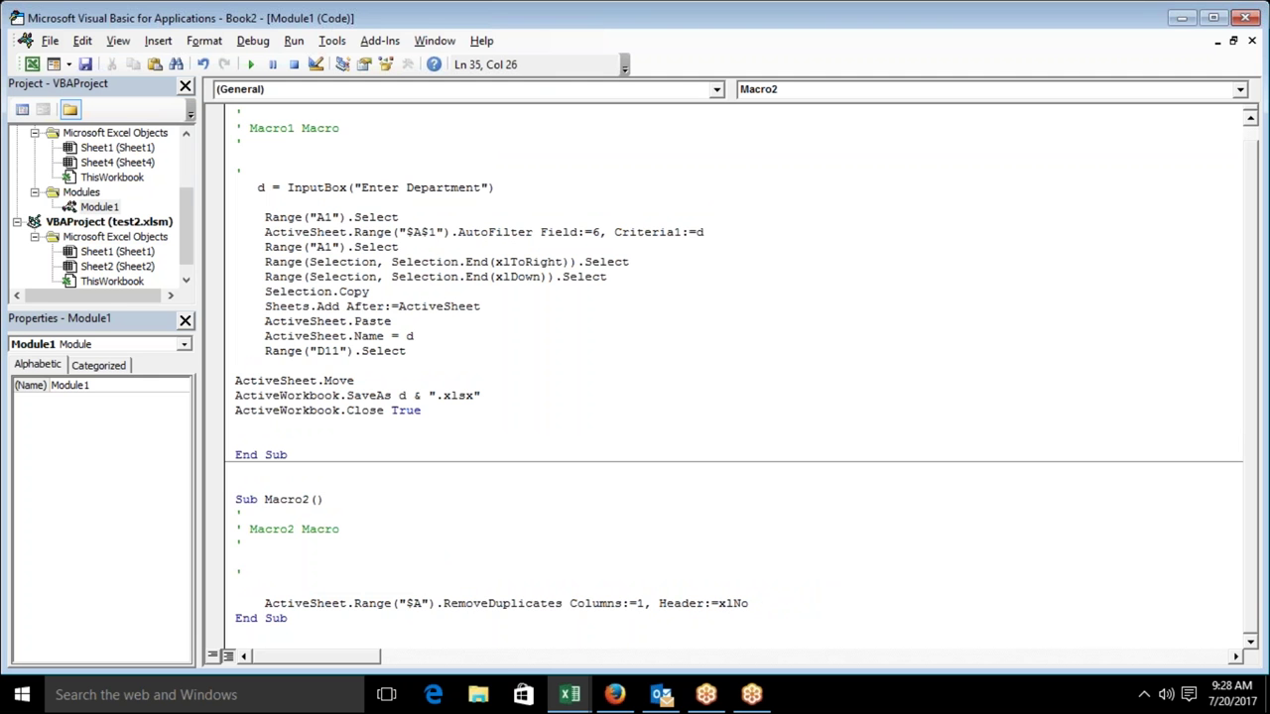
type(":A")
key("Left")
key("Left")
key("Left")
key("BackSpace")
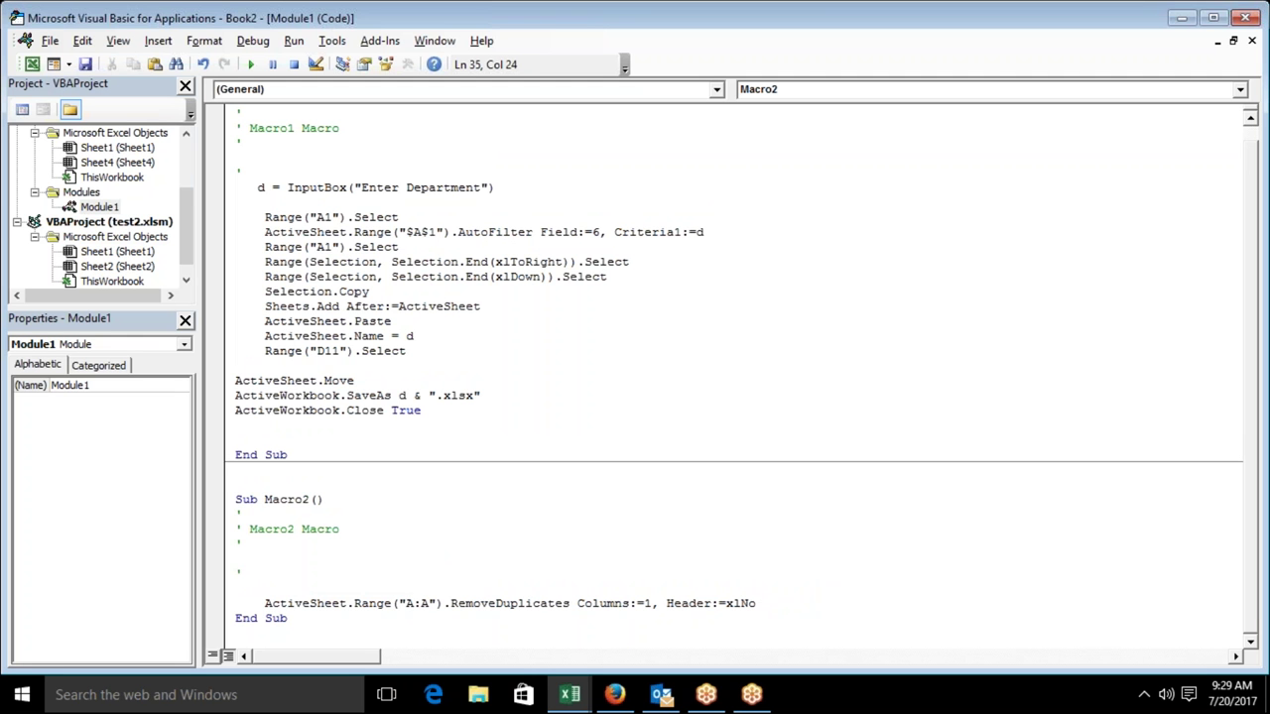
key("Down")
key("Home")
key("End")
key("Left")
key("Left")
key("Left")
key("Up")
key("Up")
key("Up")
key("Up")
Check the network connection status twice from the hidden system tray icons.
left_click(1144, 693)
left_click(1143, 656)
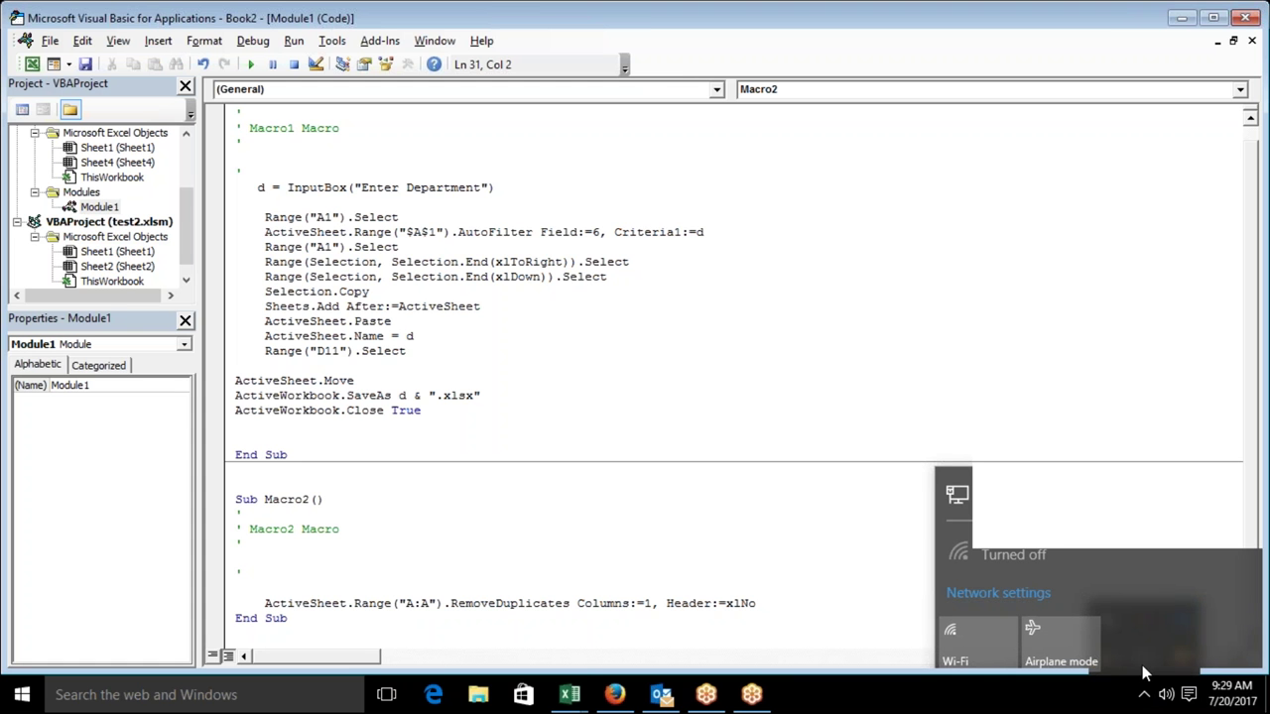
left_click(767, 484)
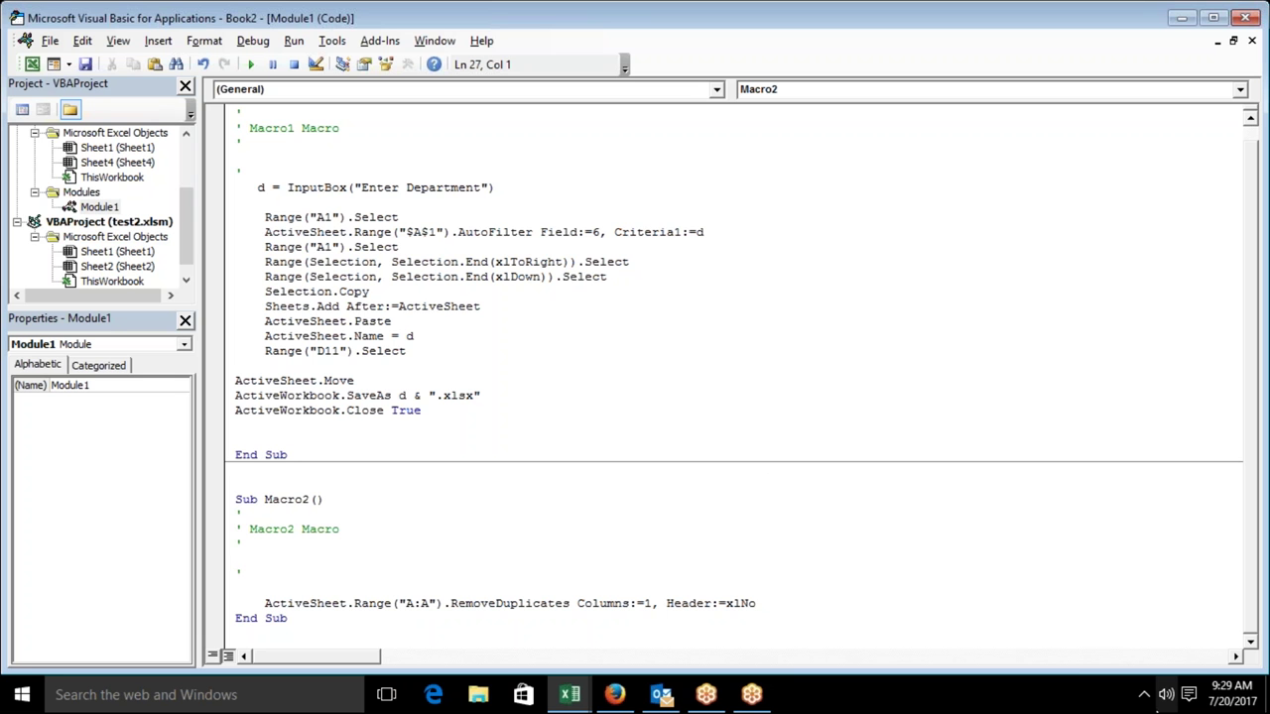
left_click(1143, 693)
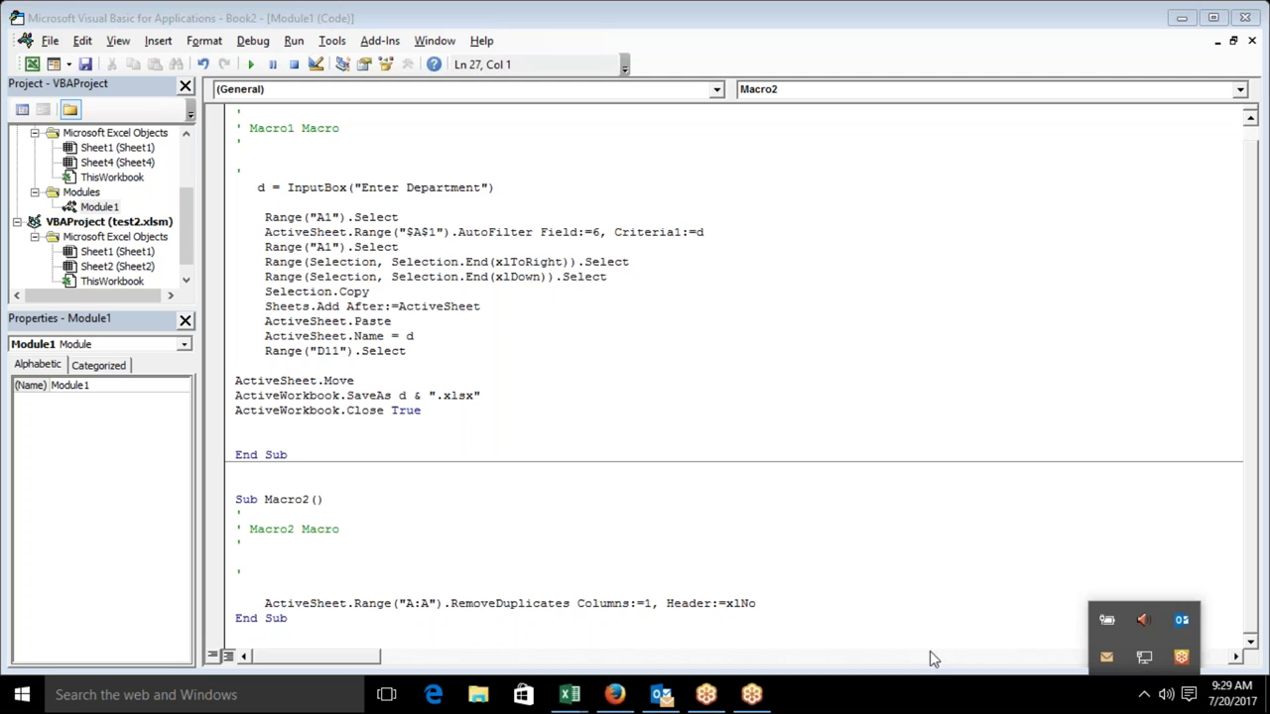
left_click(1146, 659)
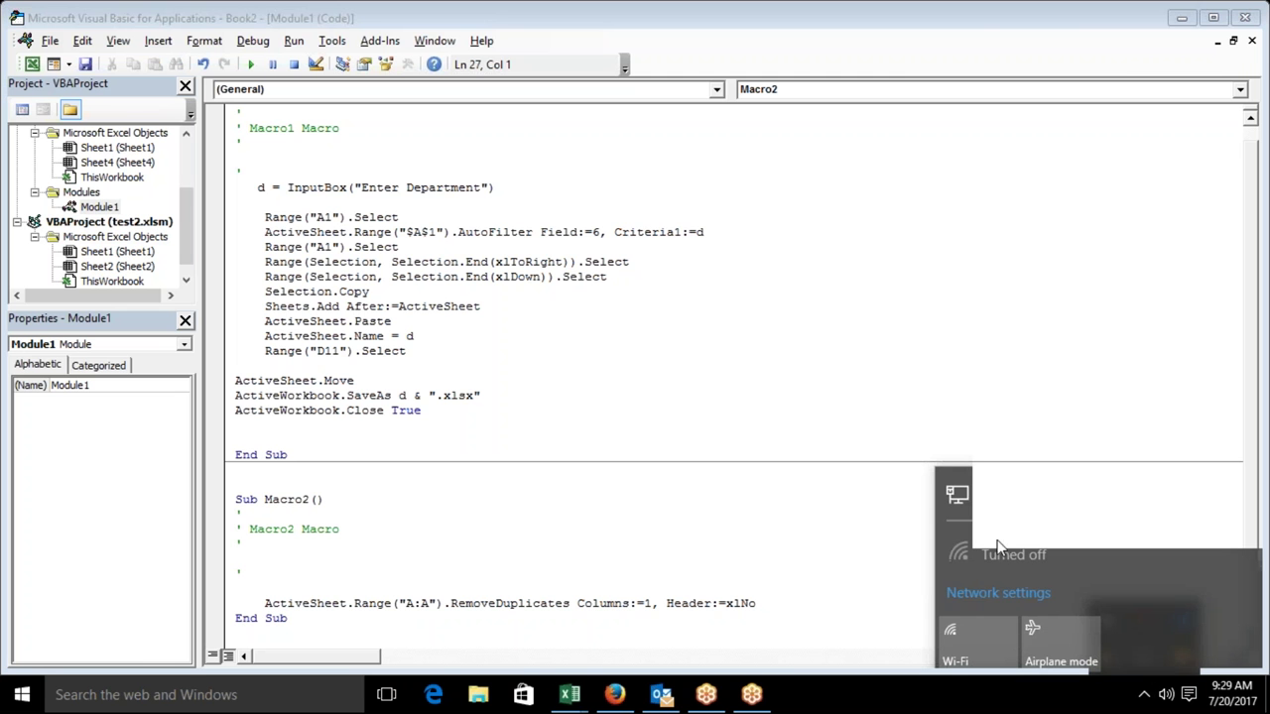
left_click(698, 523)
Switch to Firefox and load youtube.com in a new tab.
left_click(617, 696)
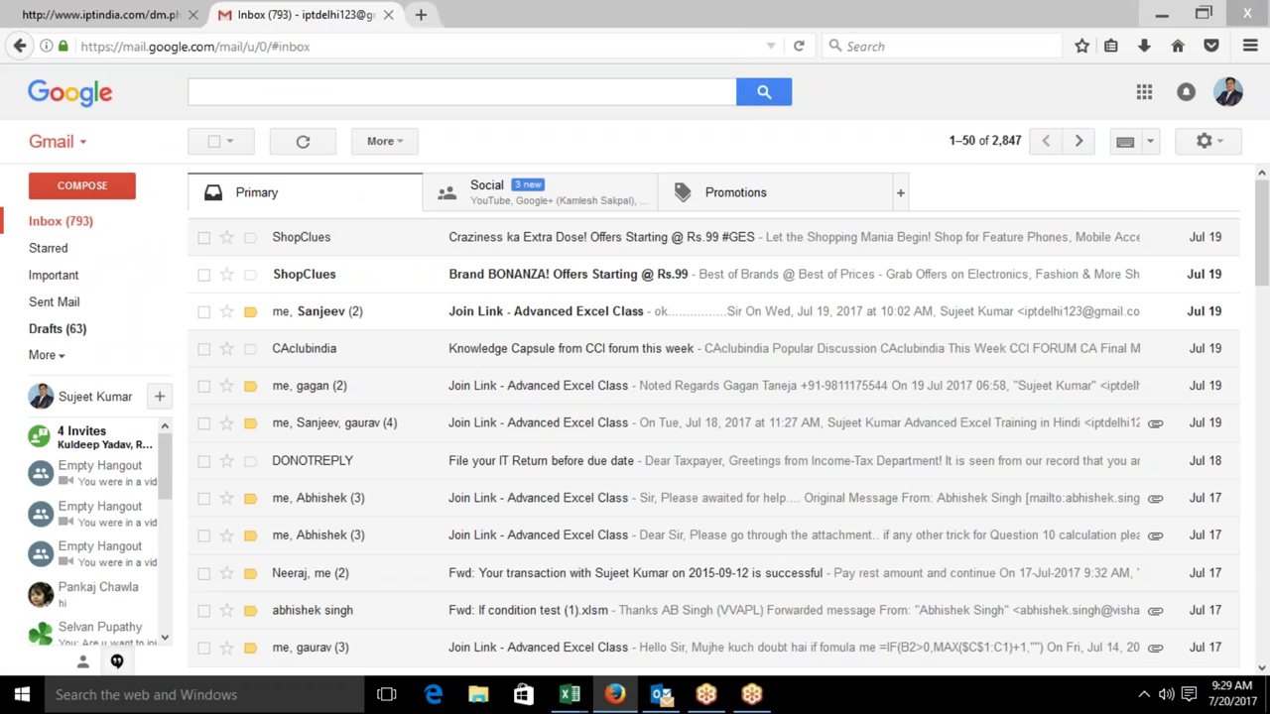
left_click(422, 14)
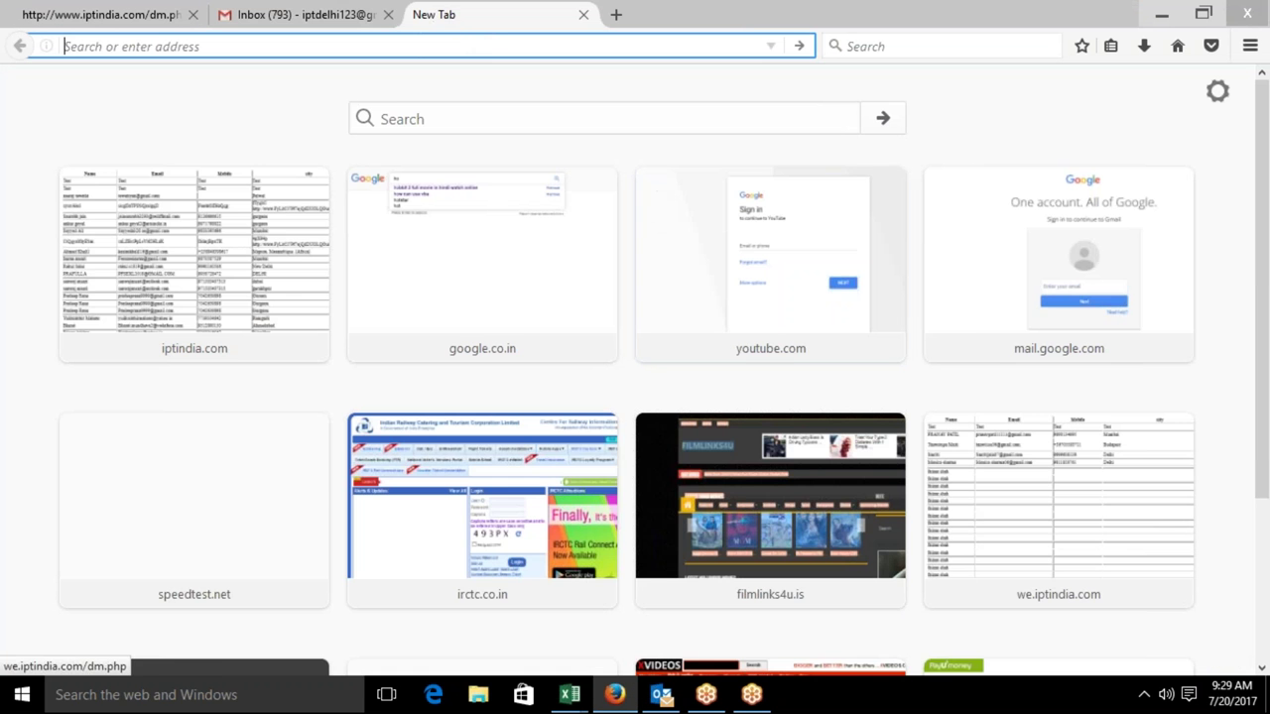
left_click(876, 266)
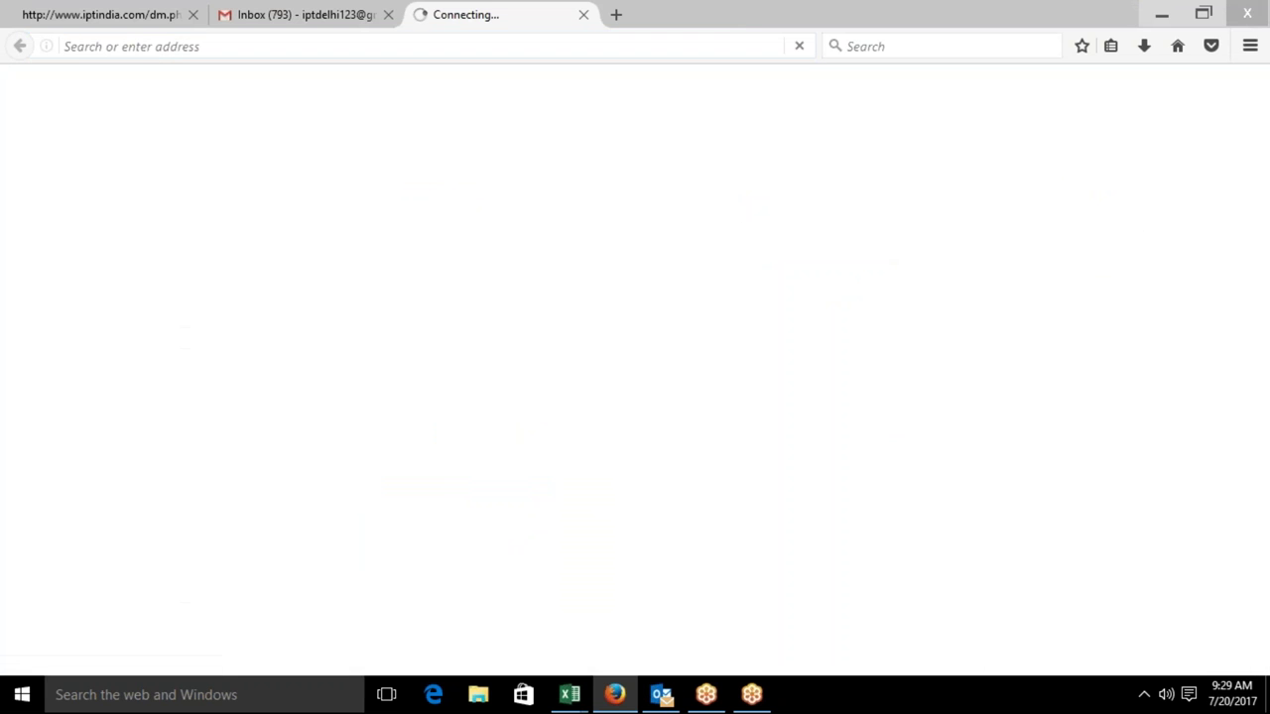